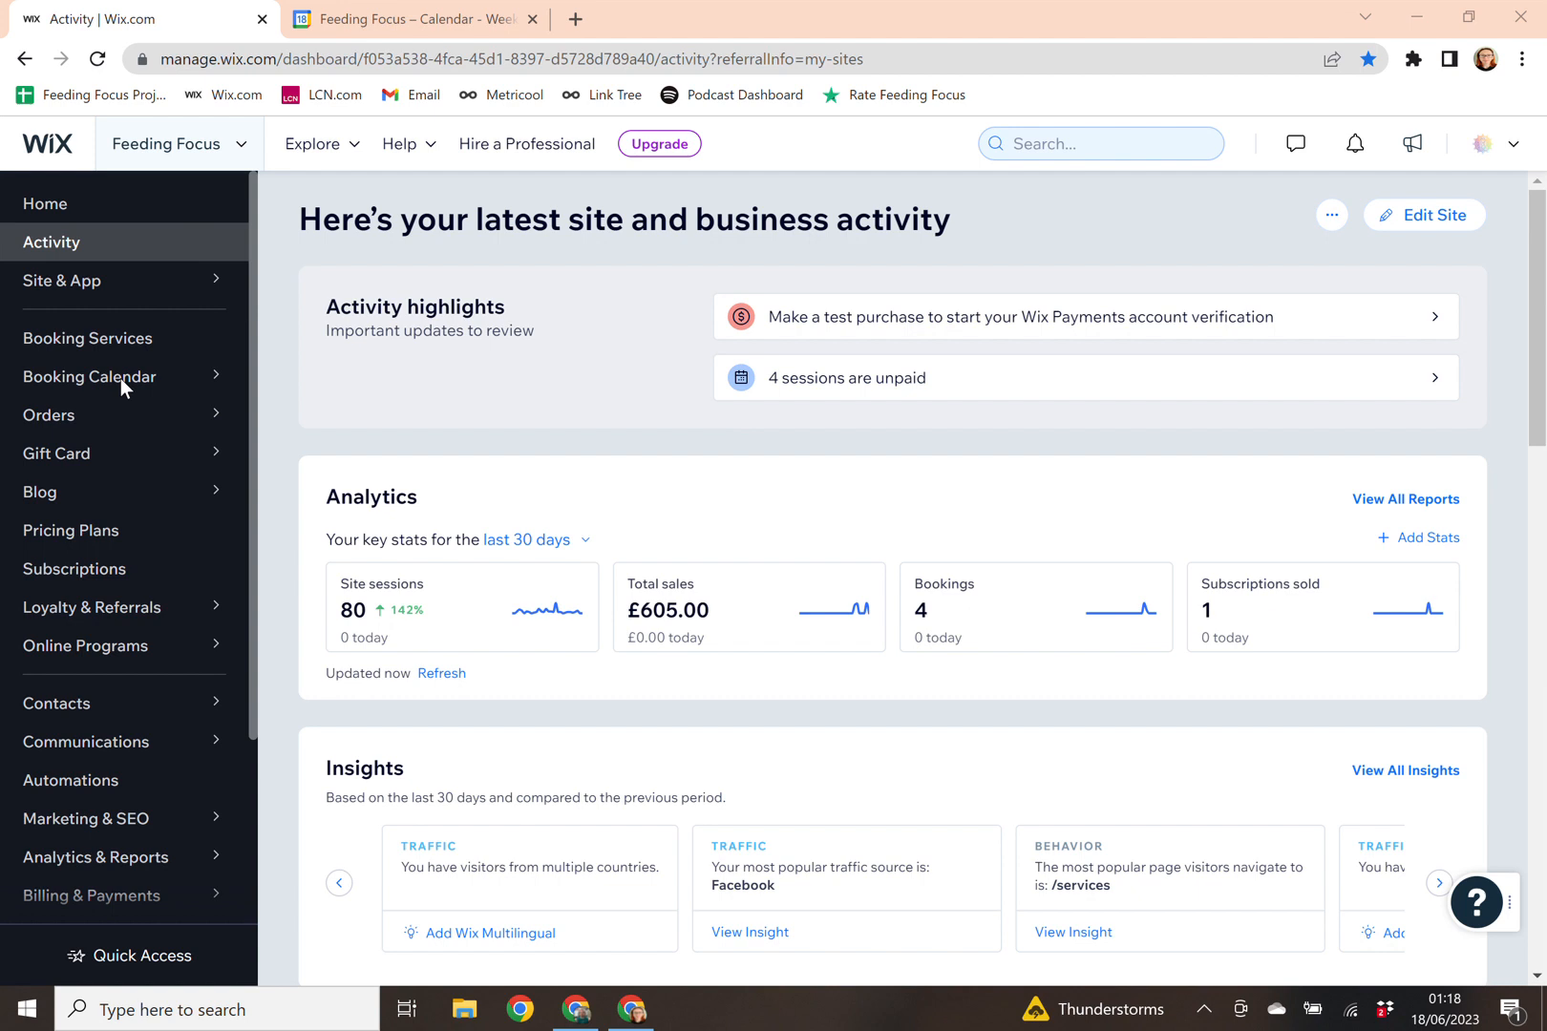
Open the Booking Calendar and compare the week's blocked and busy times with Google Calendar.
click(152, 380)
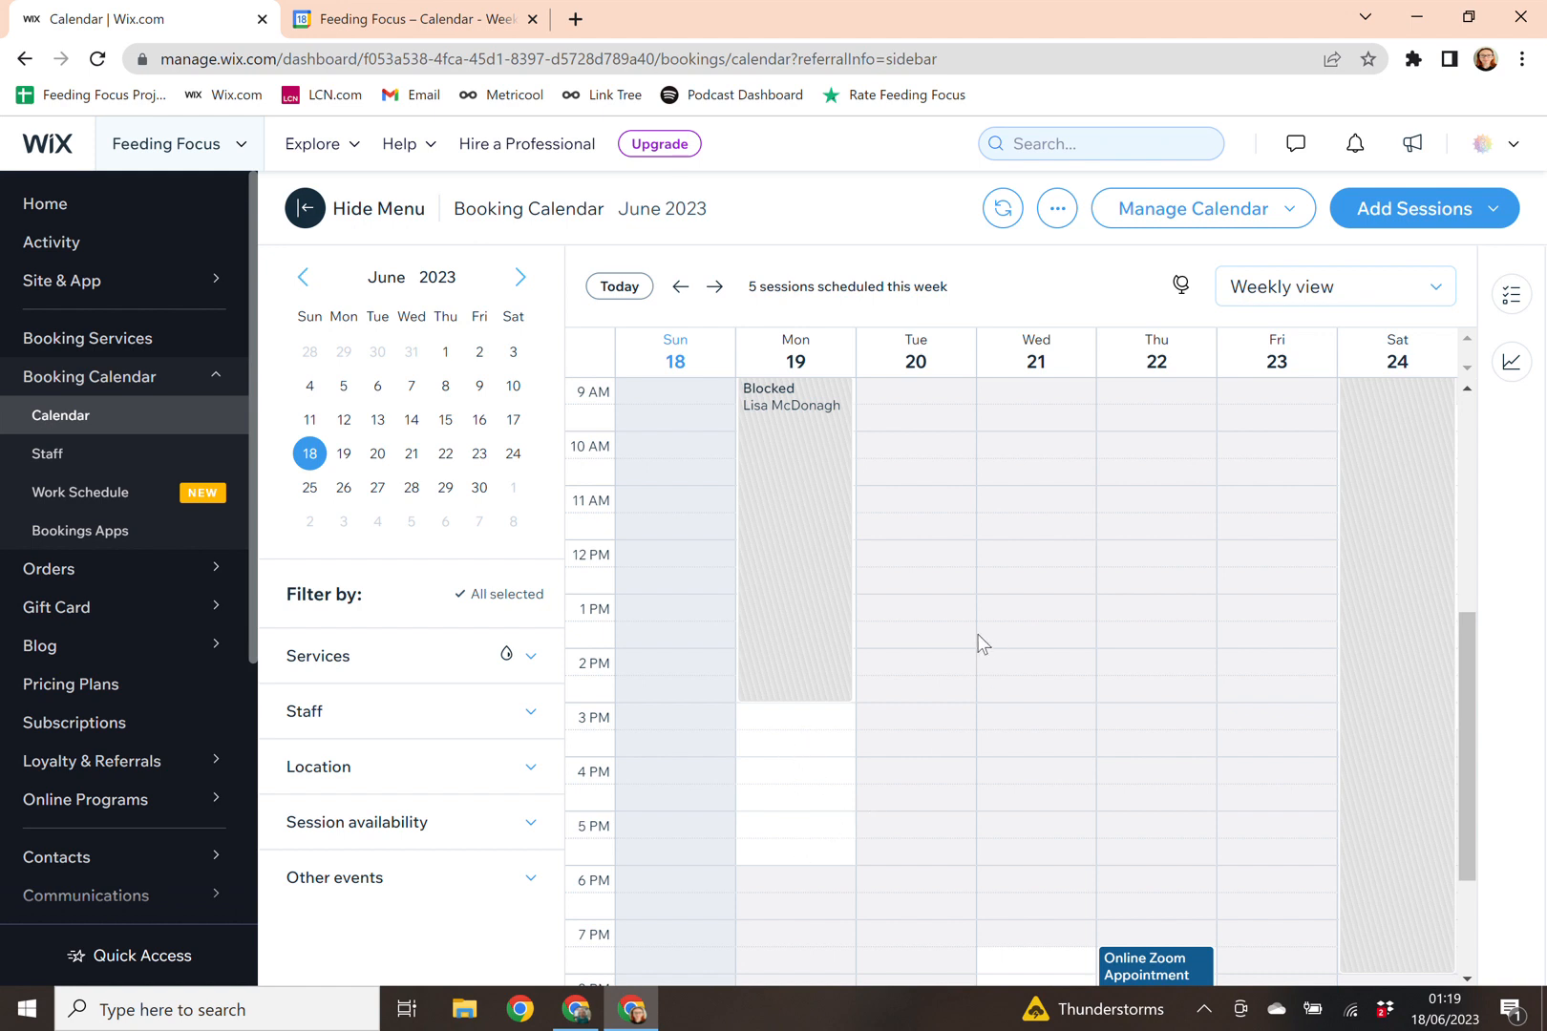
scroll(974, 643, up, 3)
scroll(974, 643, up, 2)
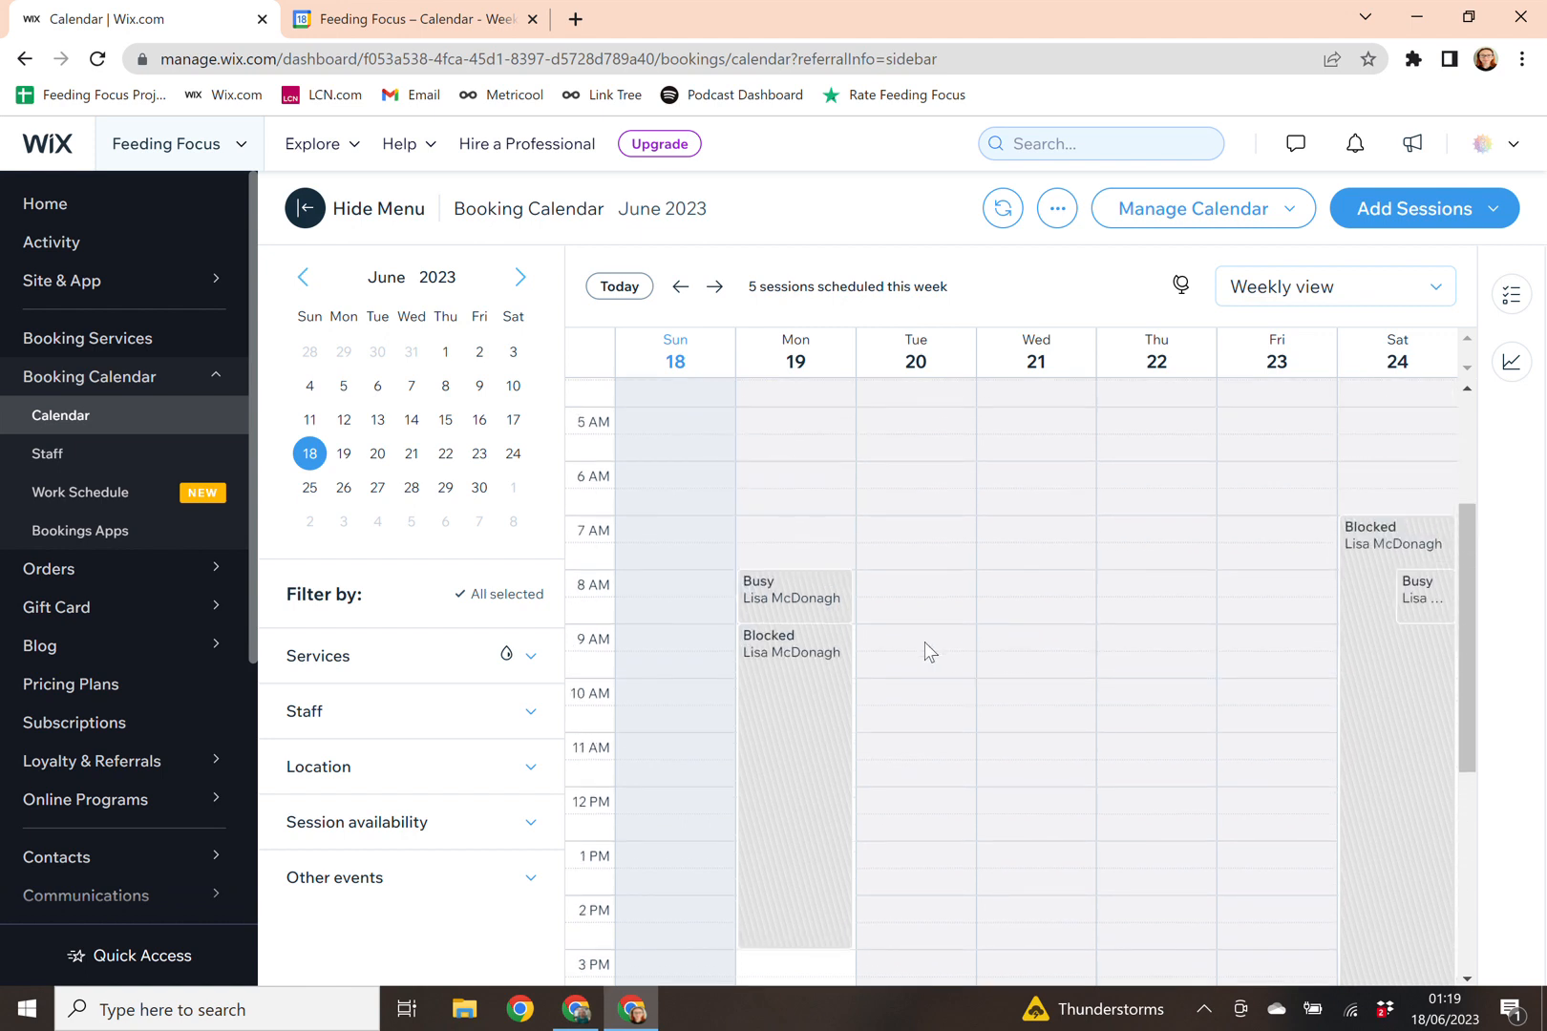
scroll(921, 649, down, 2)
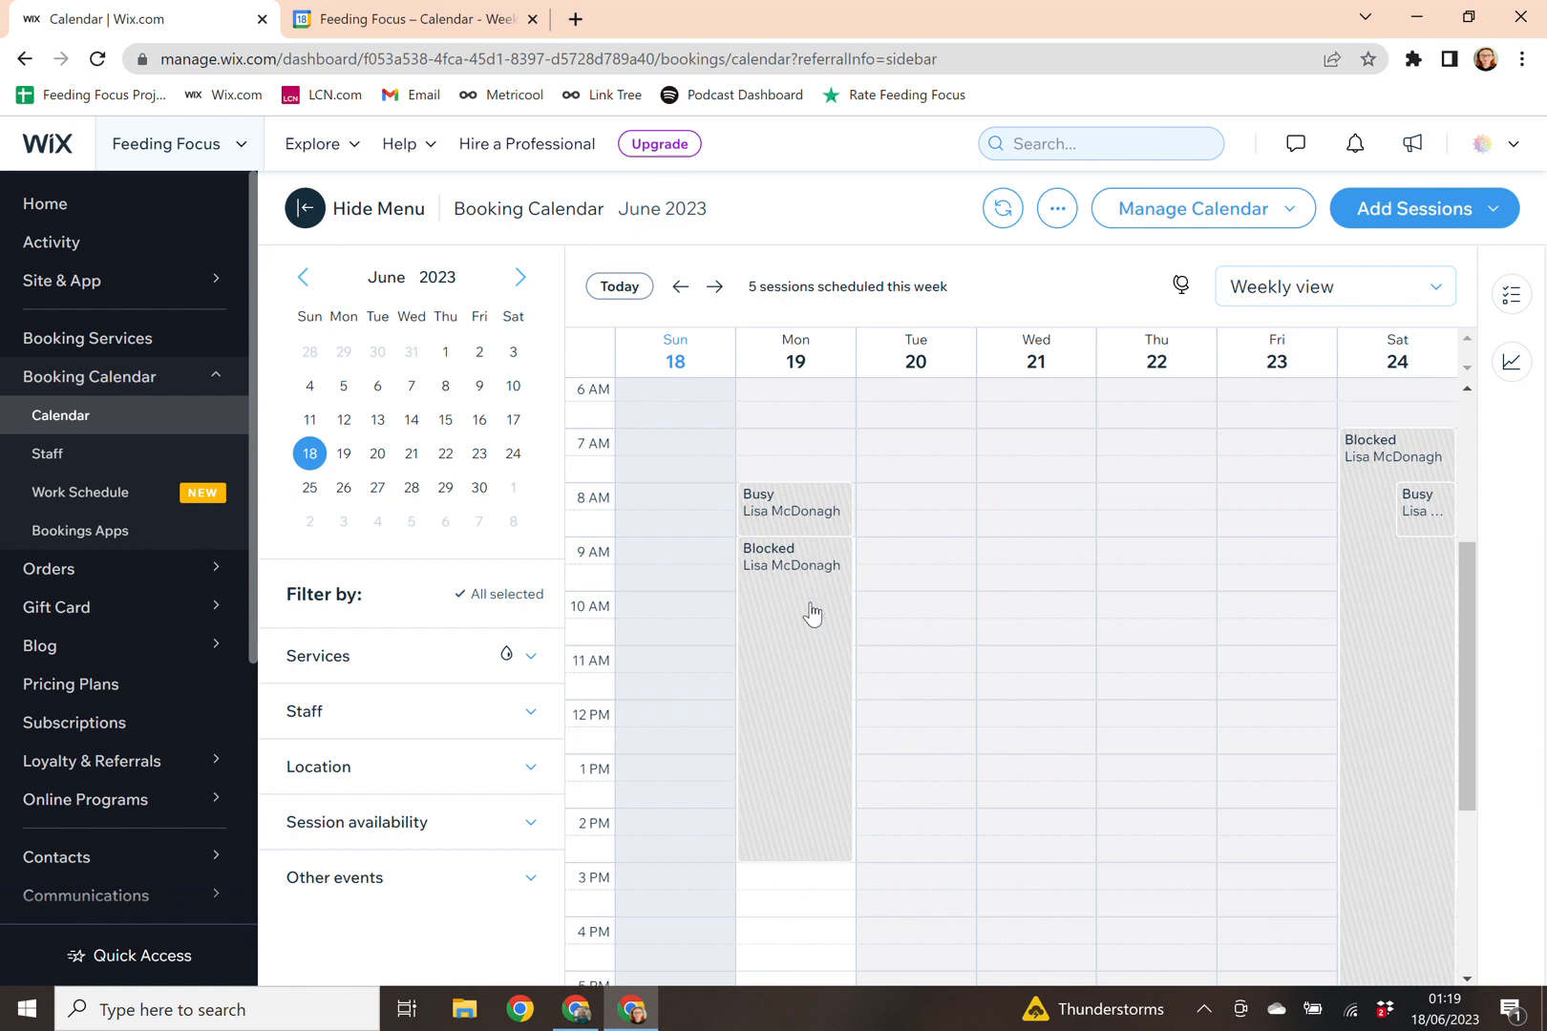
click(303, 20)
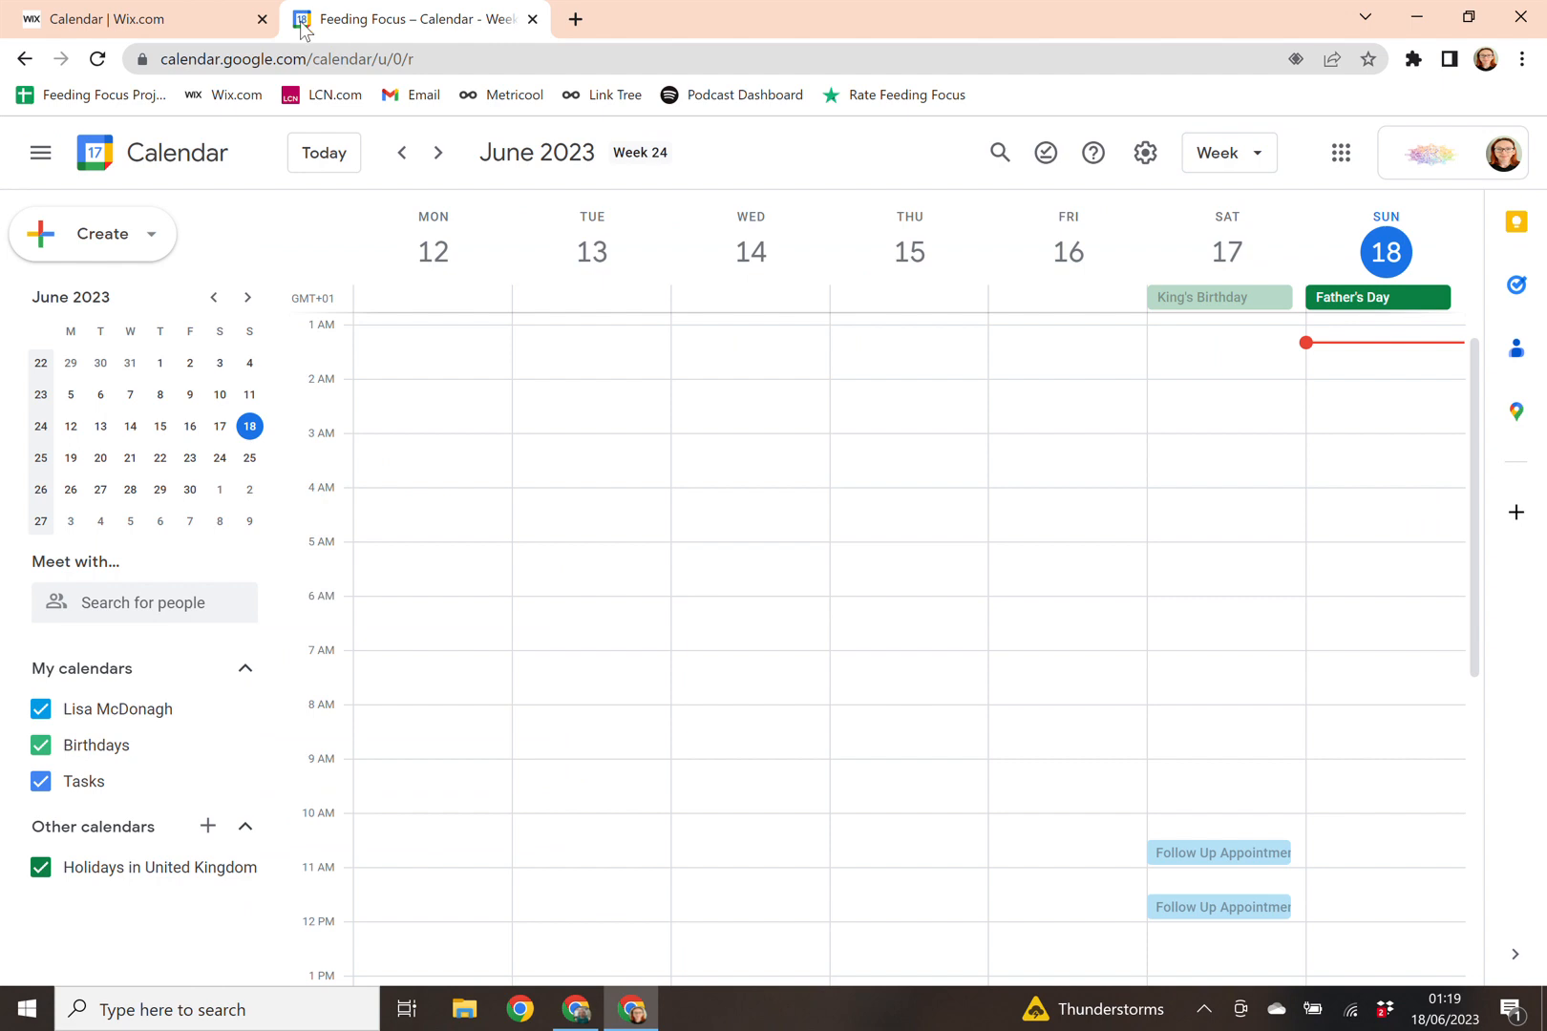
click(182, 24)
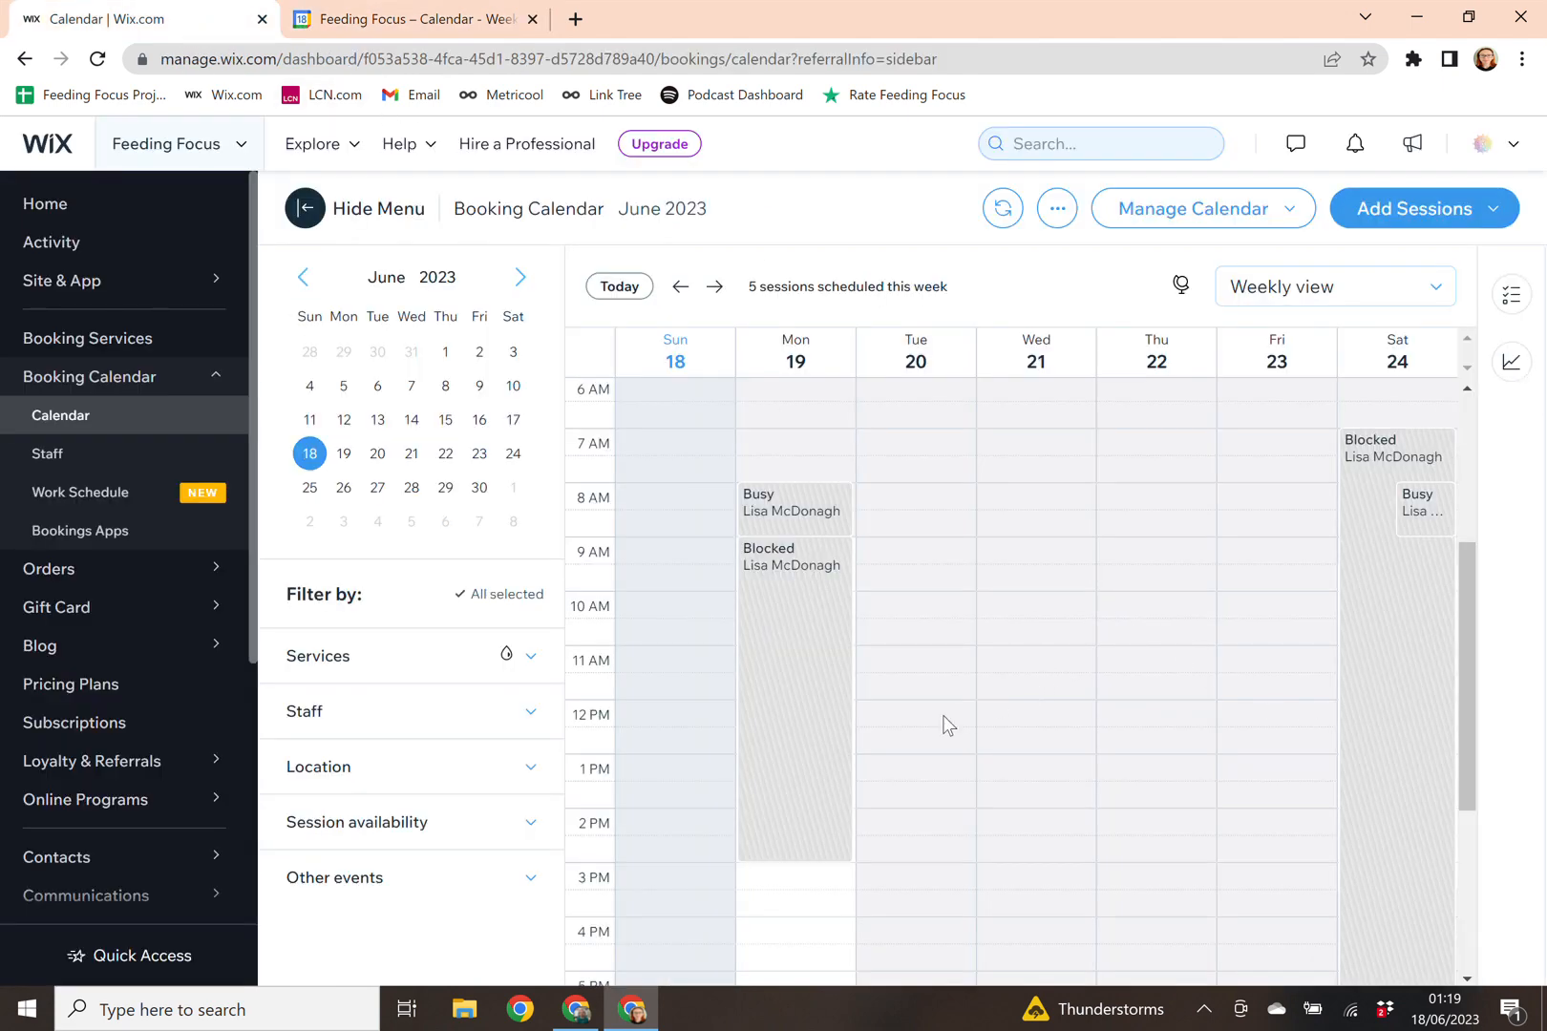
Examine the details of the Online Zoom Appointment on Thursday, June 22, including its meeting link options, and close them.
scroll(925, 729, down, 3)
scroll(908, 738, down, 2)
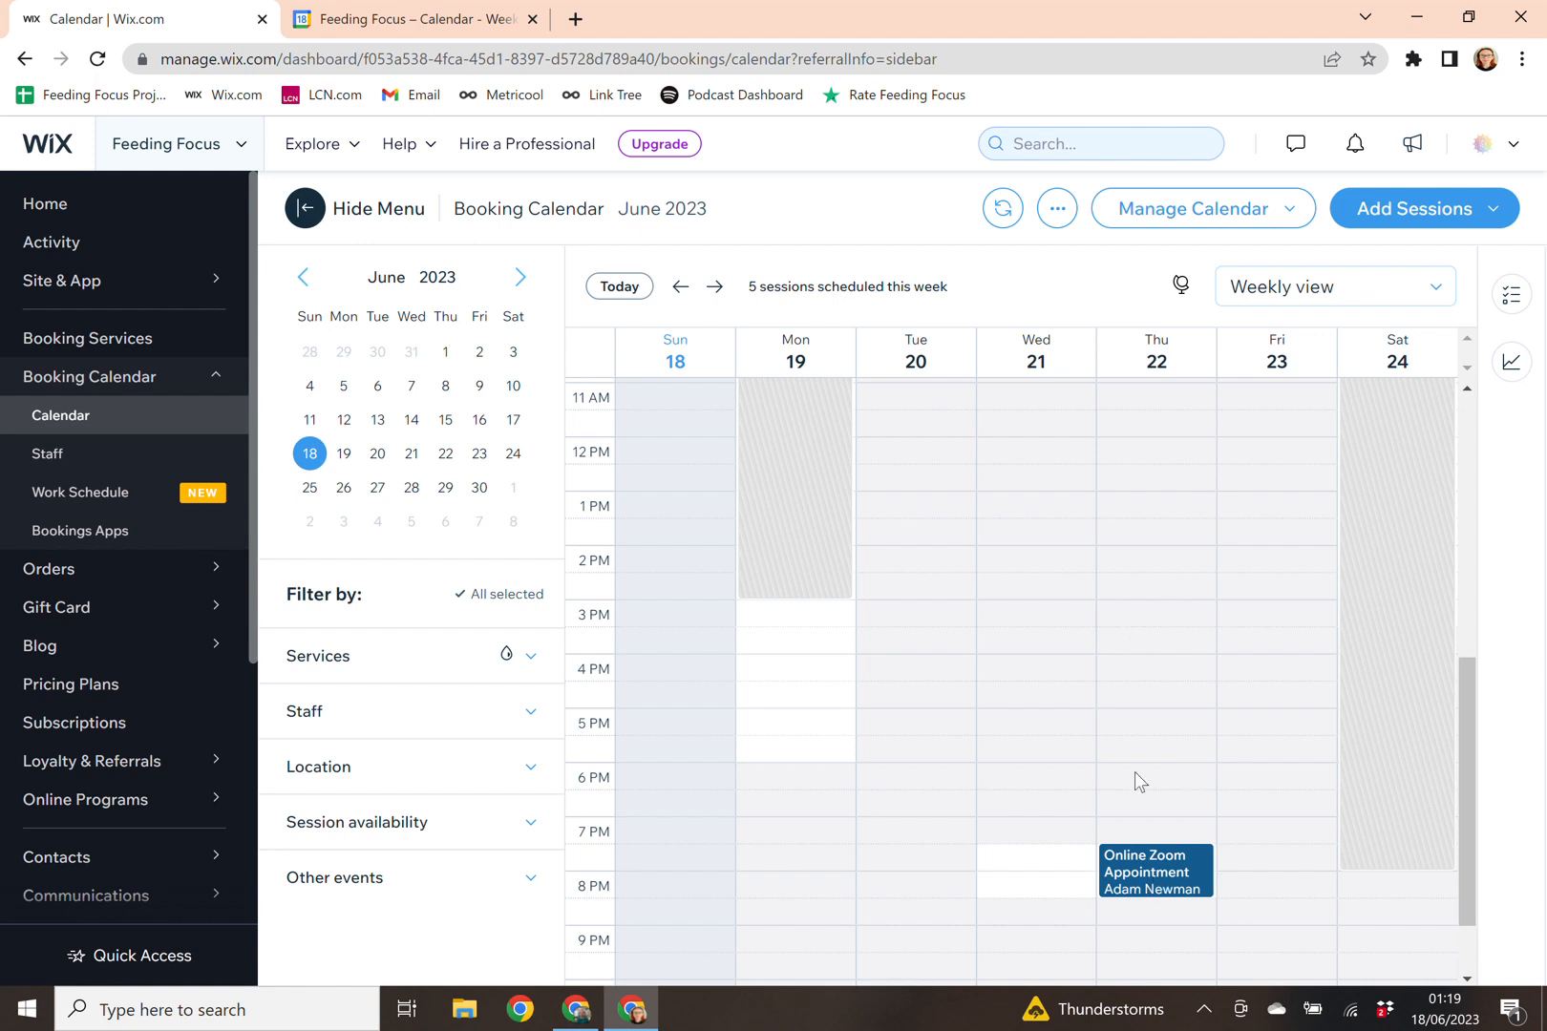
click(1160, 879)
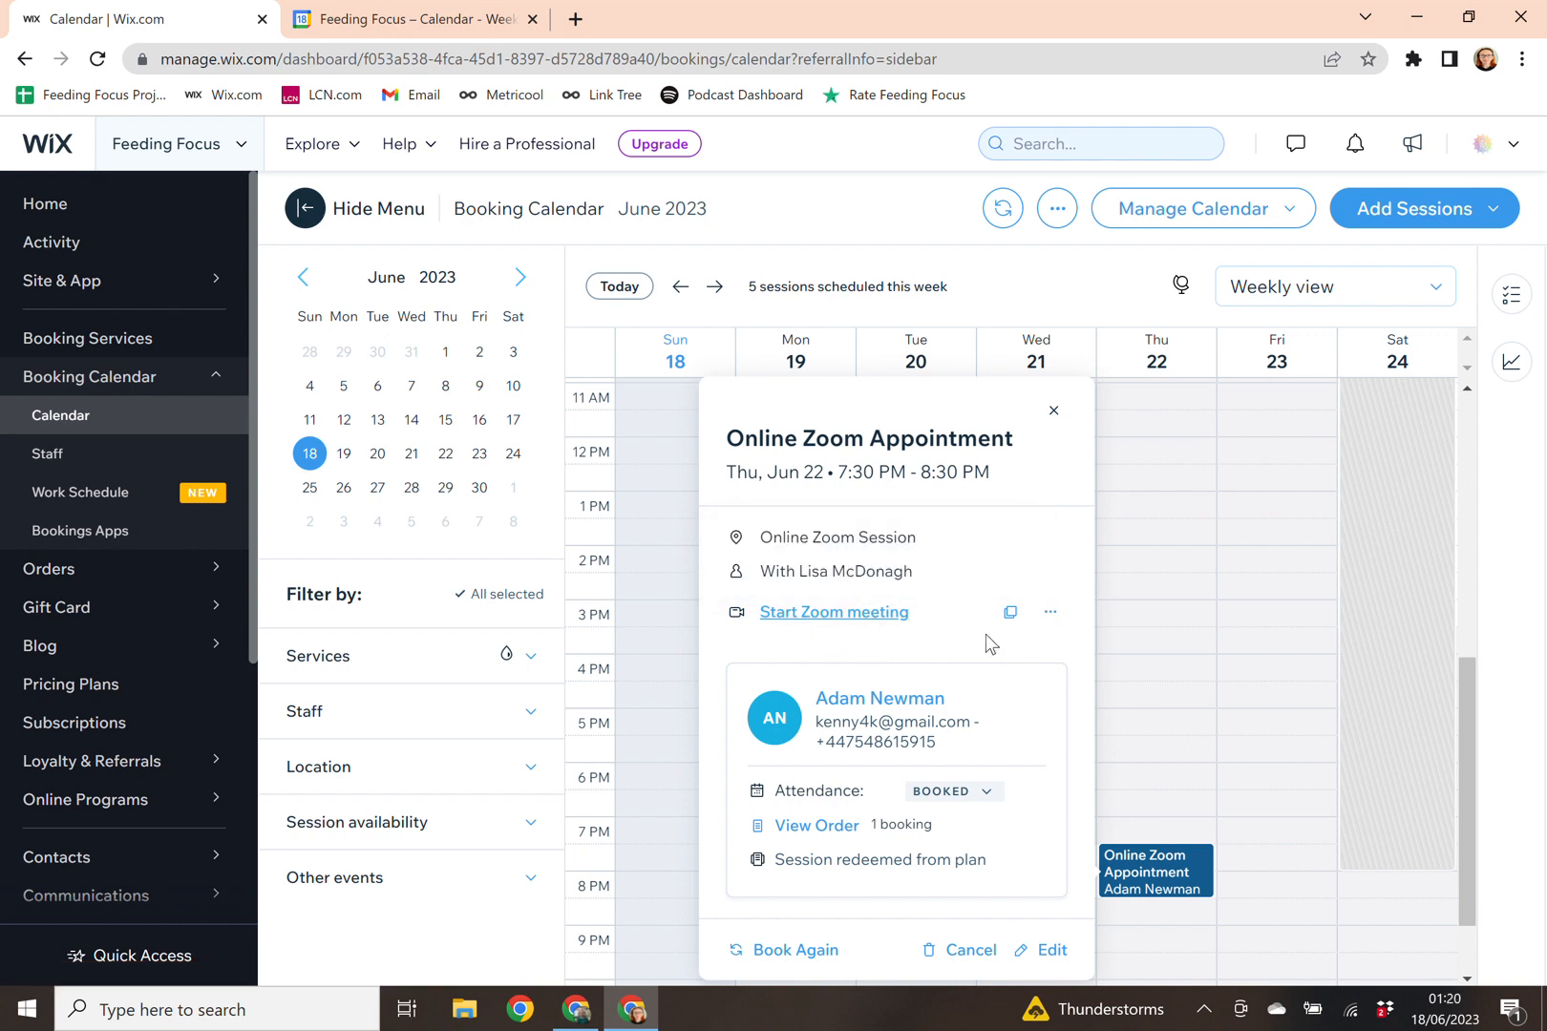
click(1051, 618)
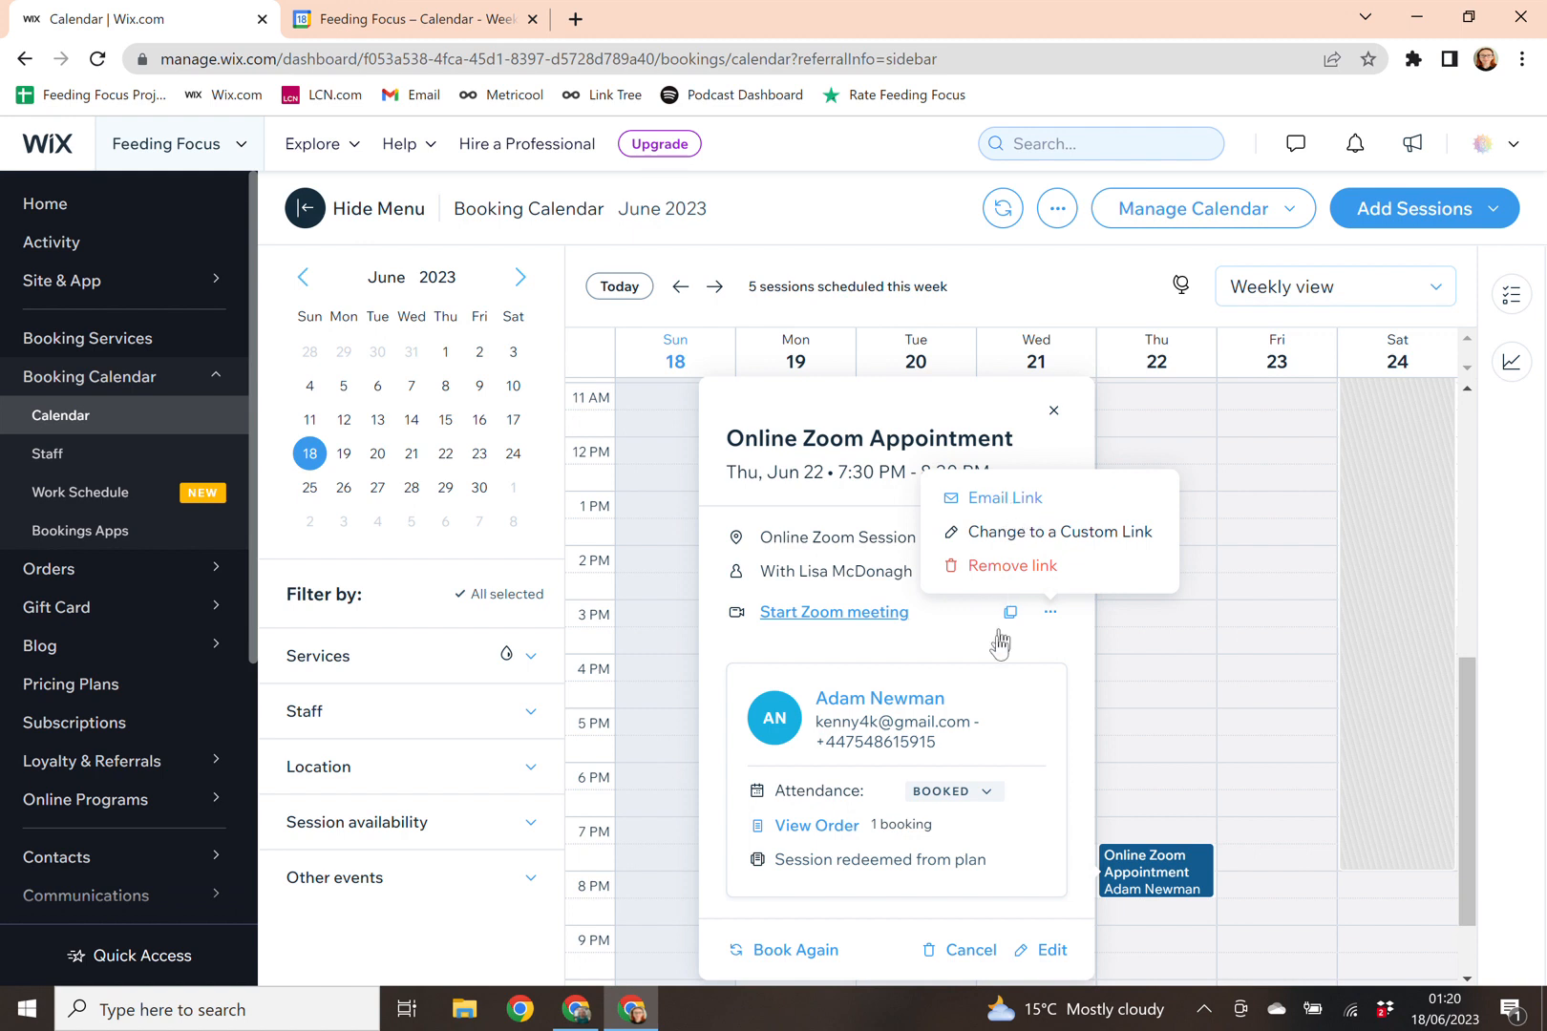
click(966, 655)
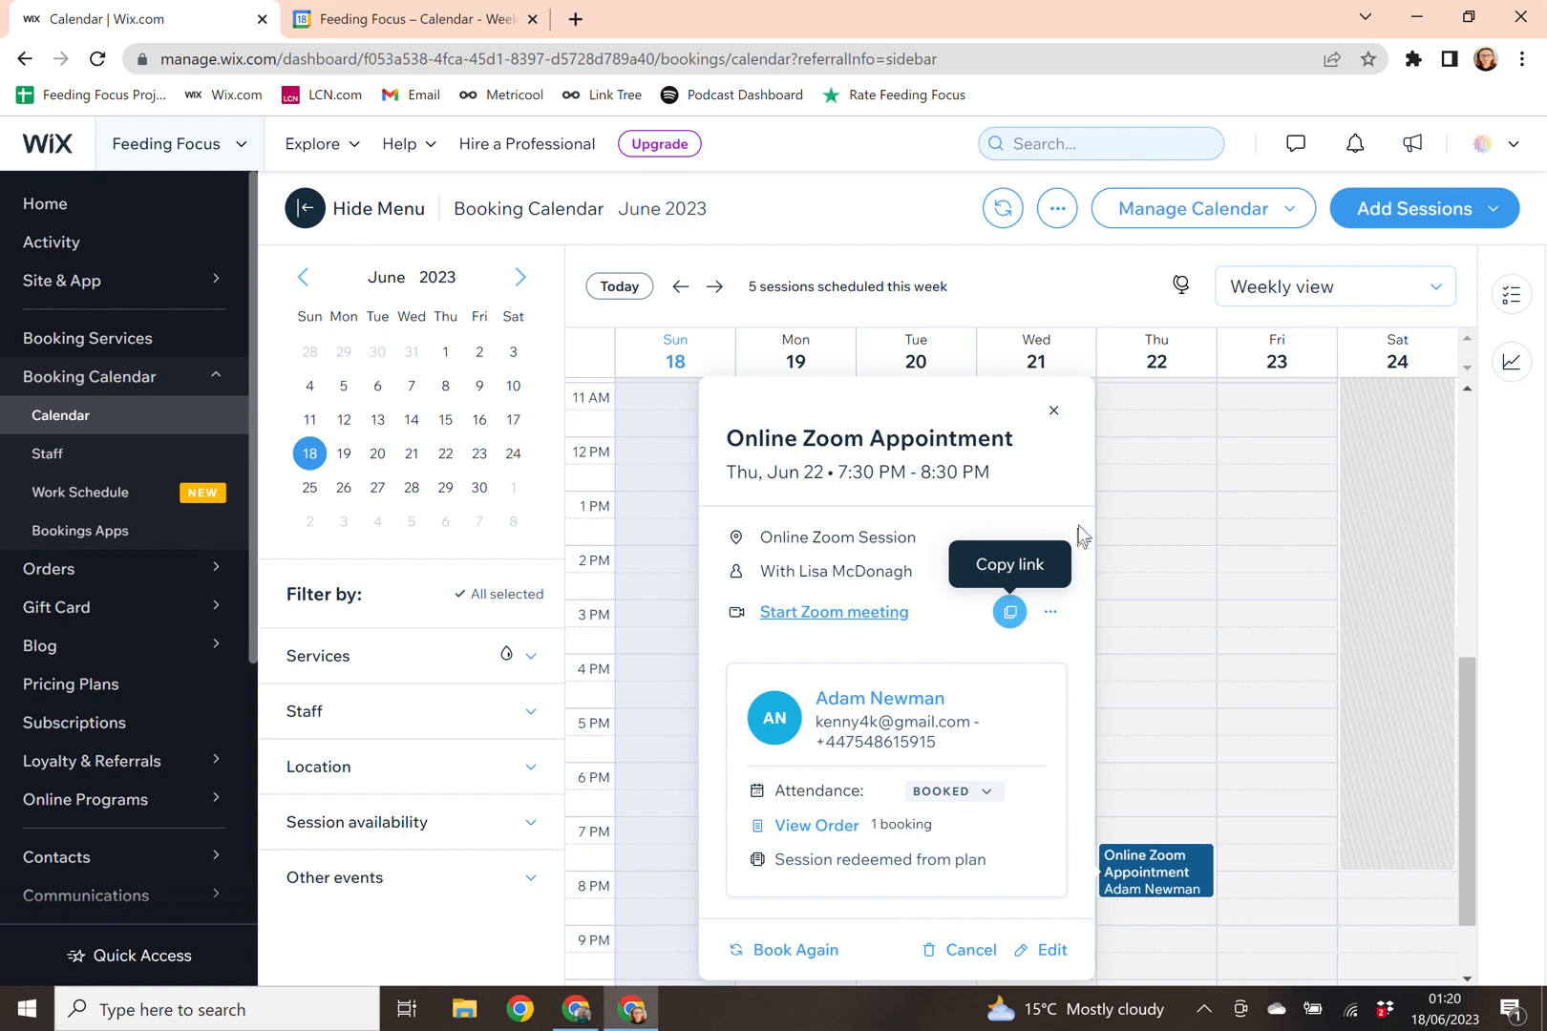
click(1053, 412)
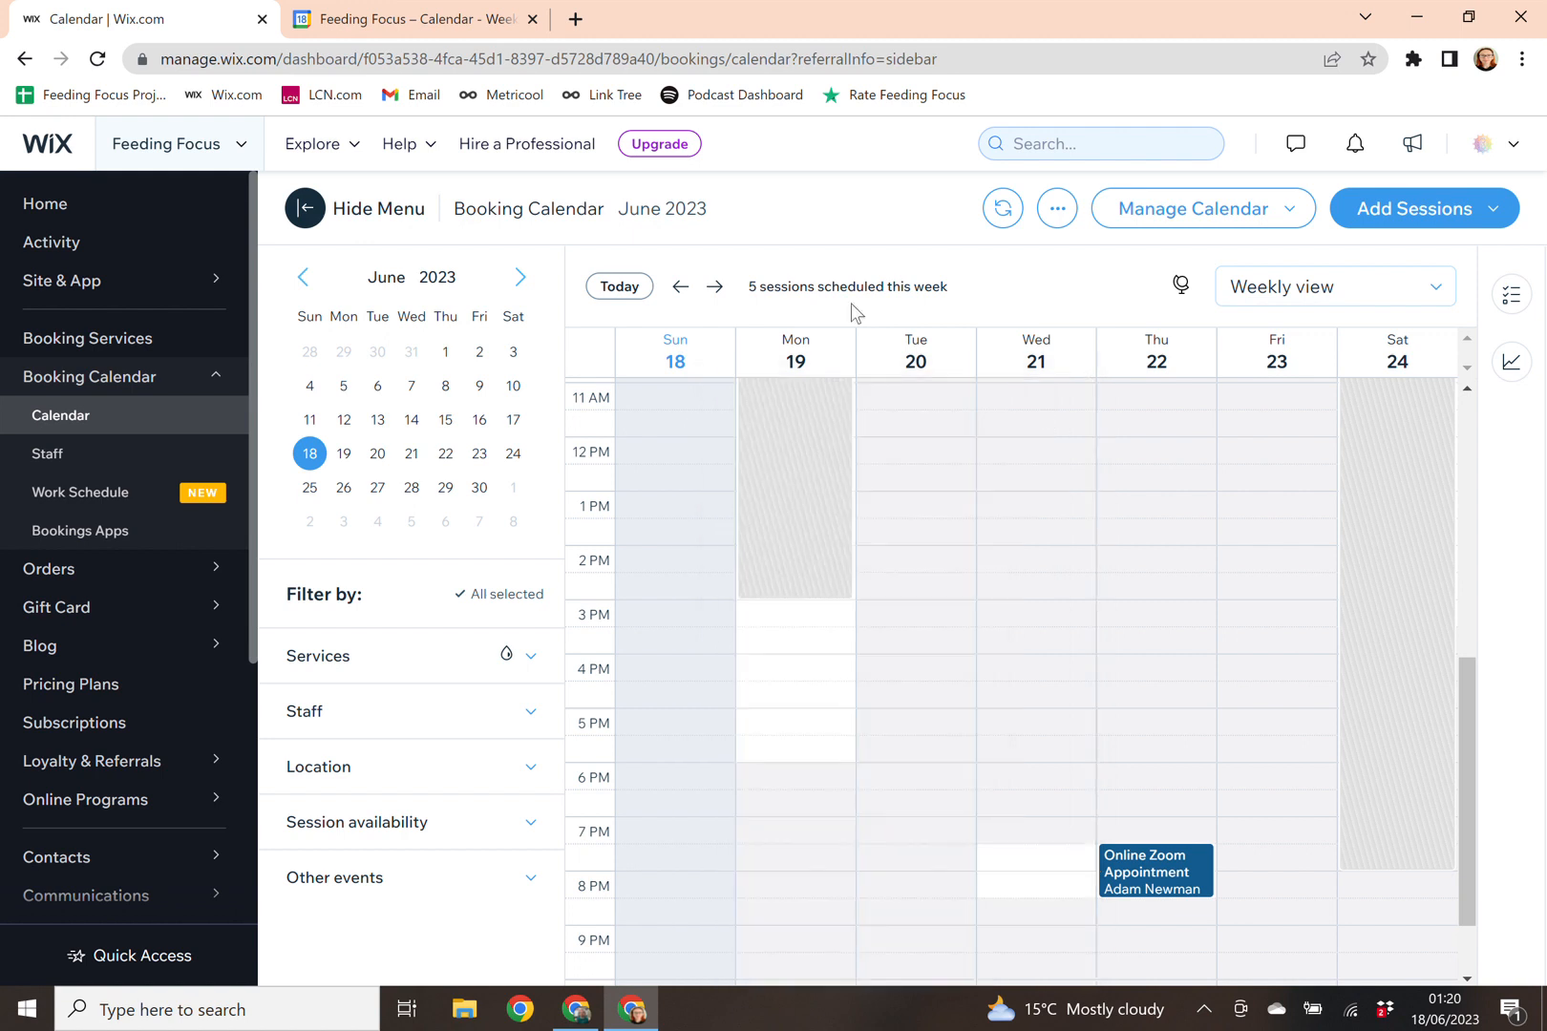
Switch to Google Calendar, examine the 10:30 follow-up appointment on Saturday, 17 June, and return to the Wix booking calendar.
click(401, 23)
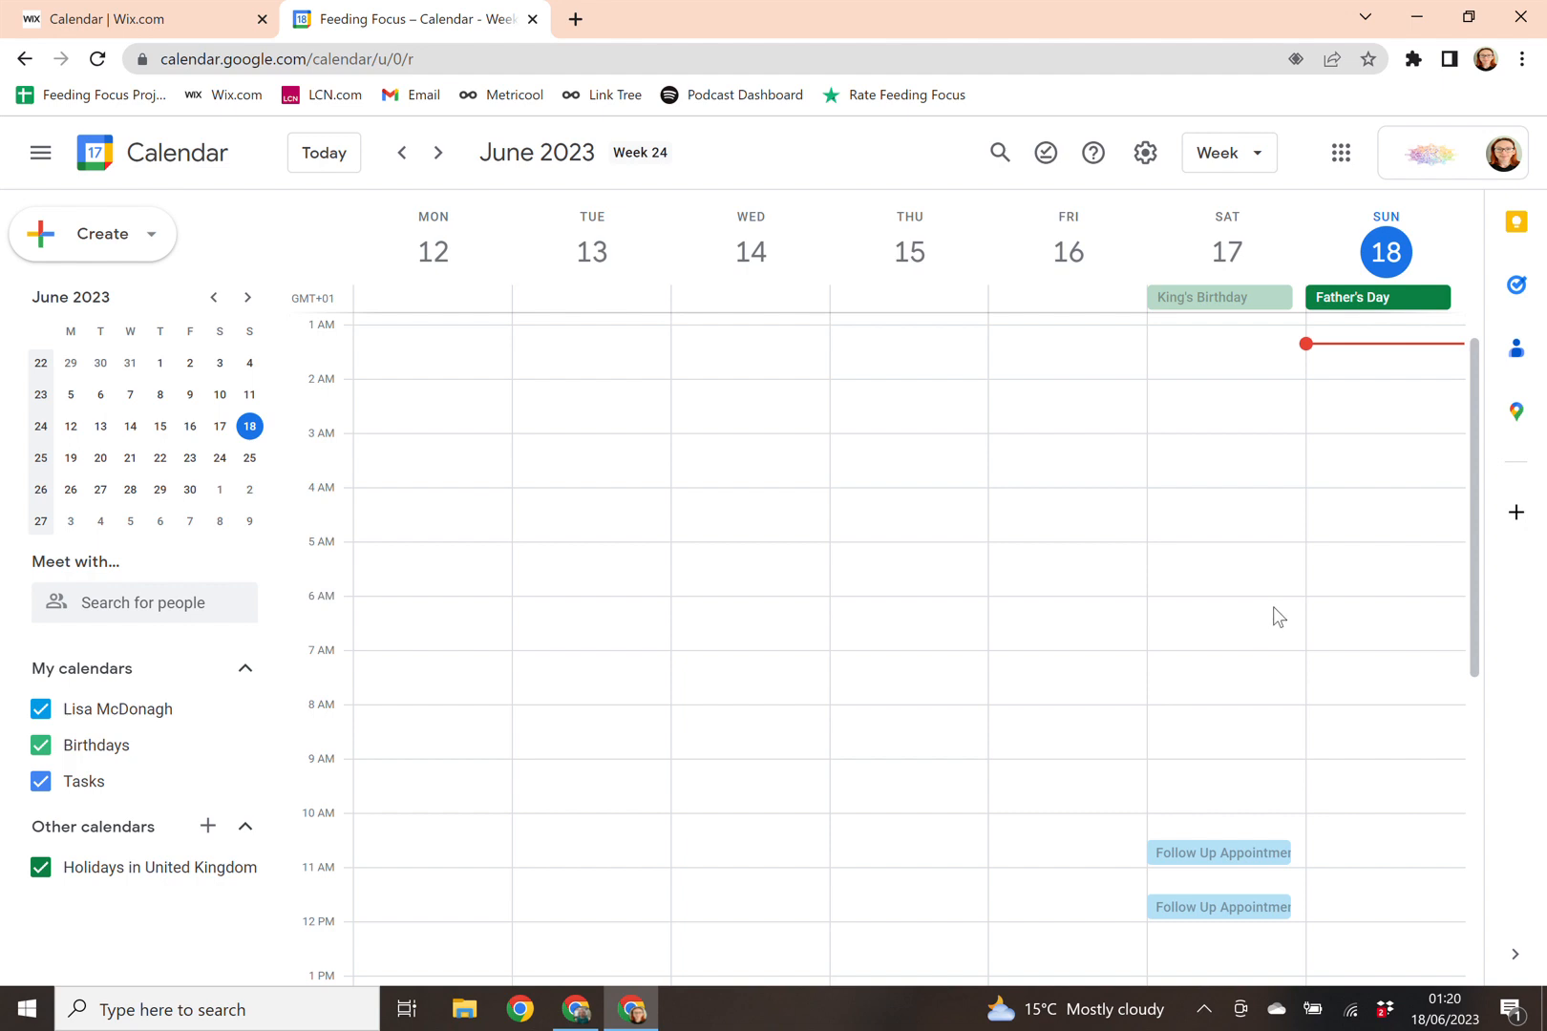
click(1206, 851)
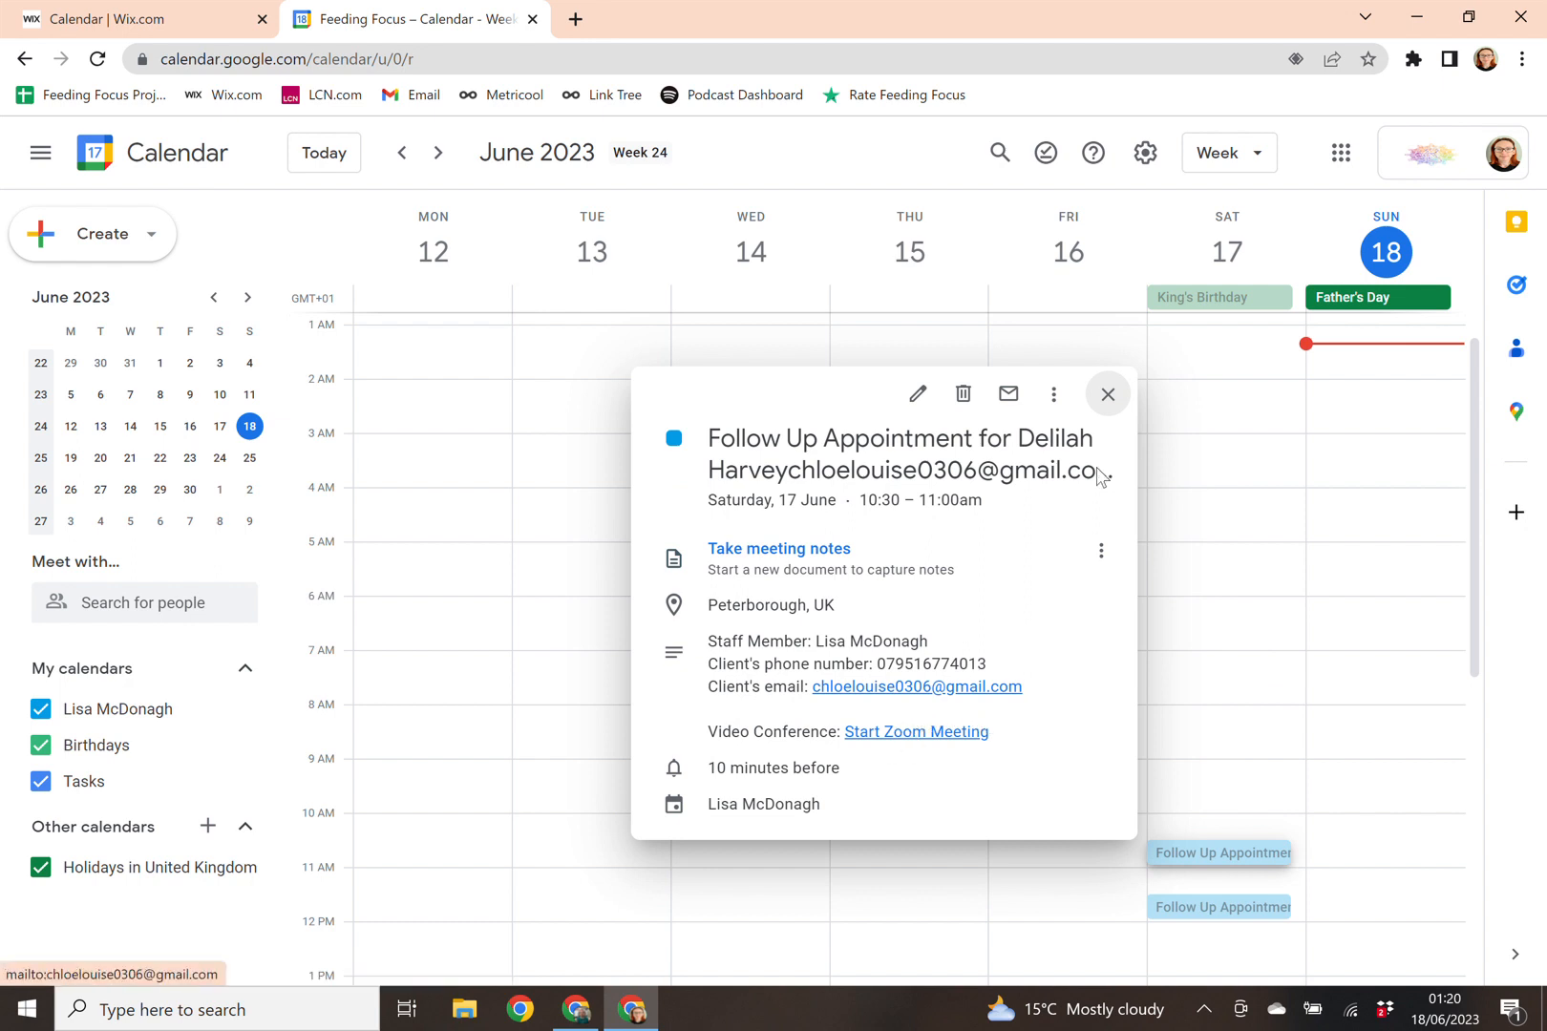
click(1108, 394)
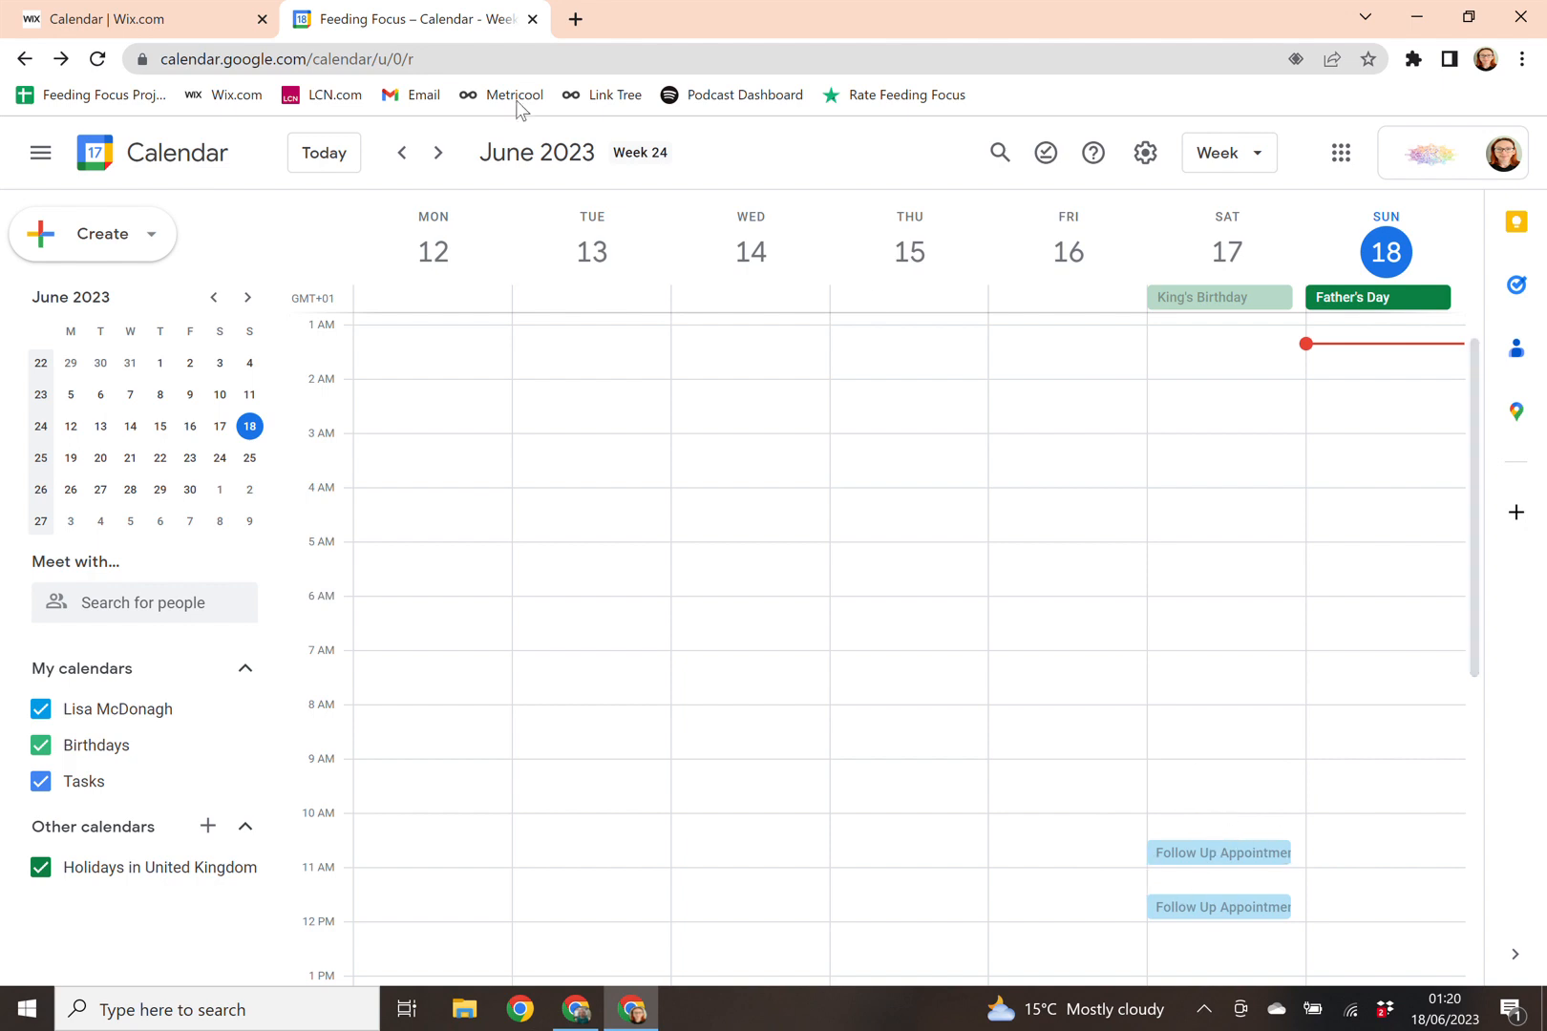
click(158, 19)
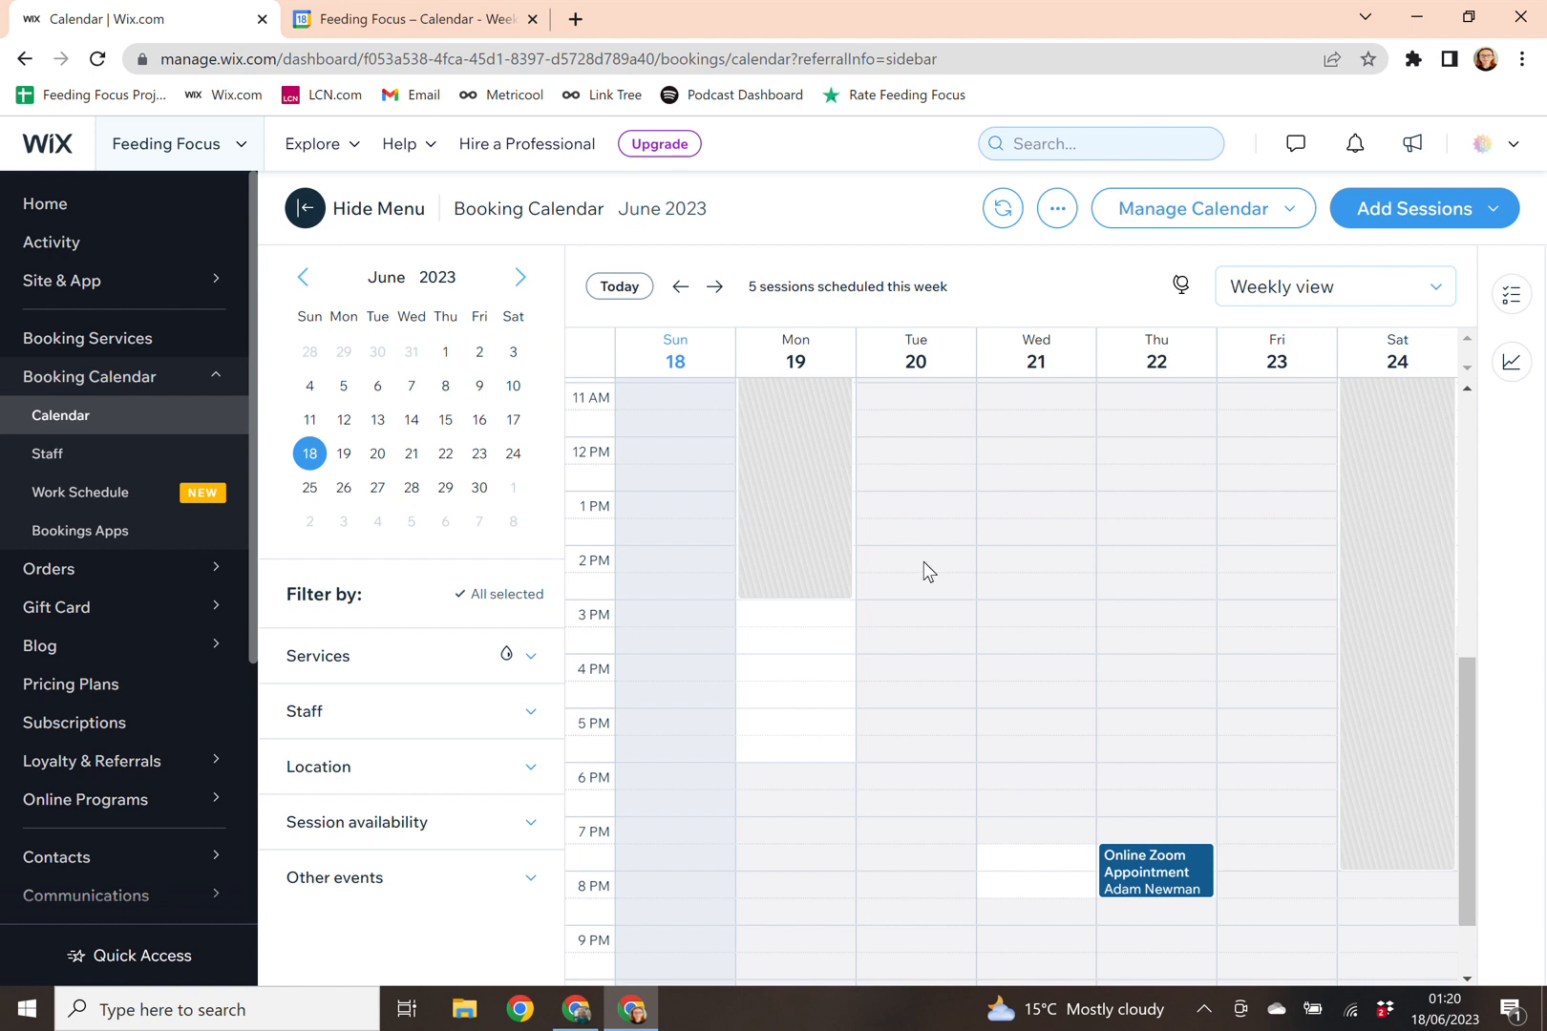
scroll(859, 680, up, 2)
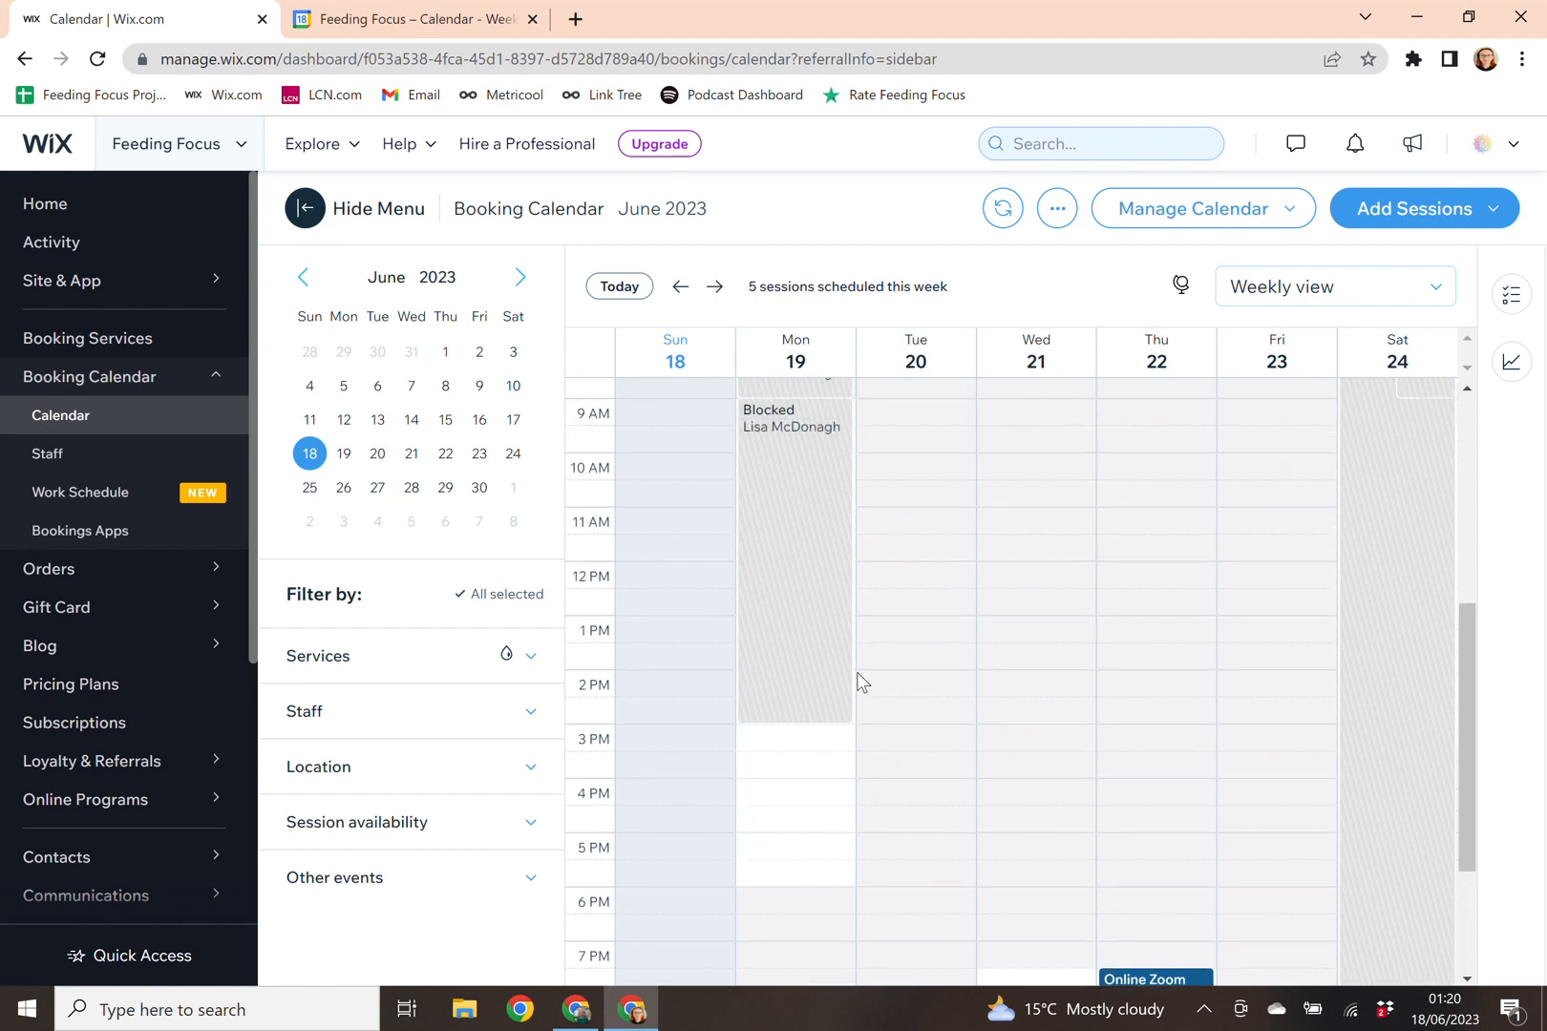
scroll(862, 680, up, 2)
scroll(860, 680, down, 2)
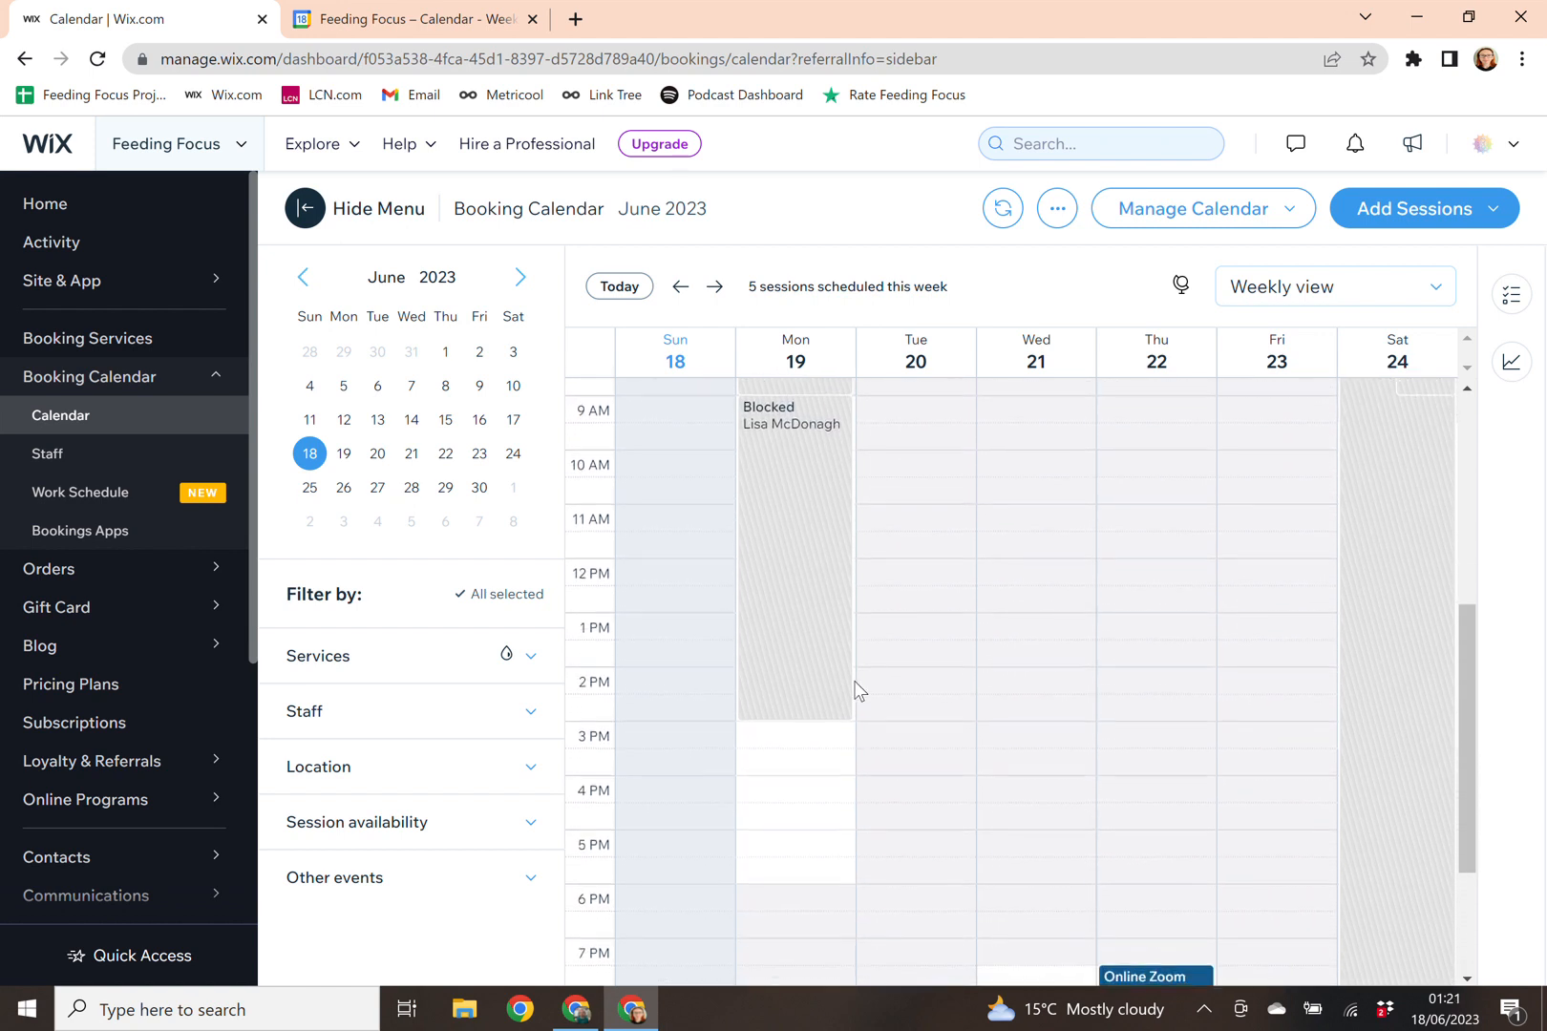
click(795, 737)
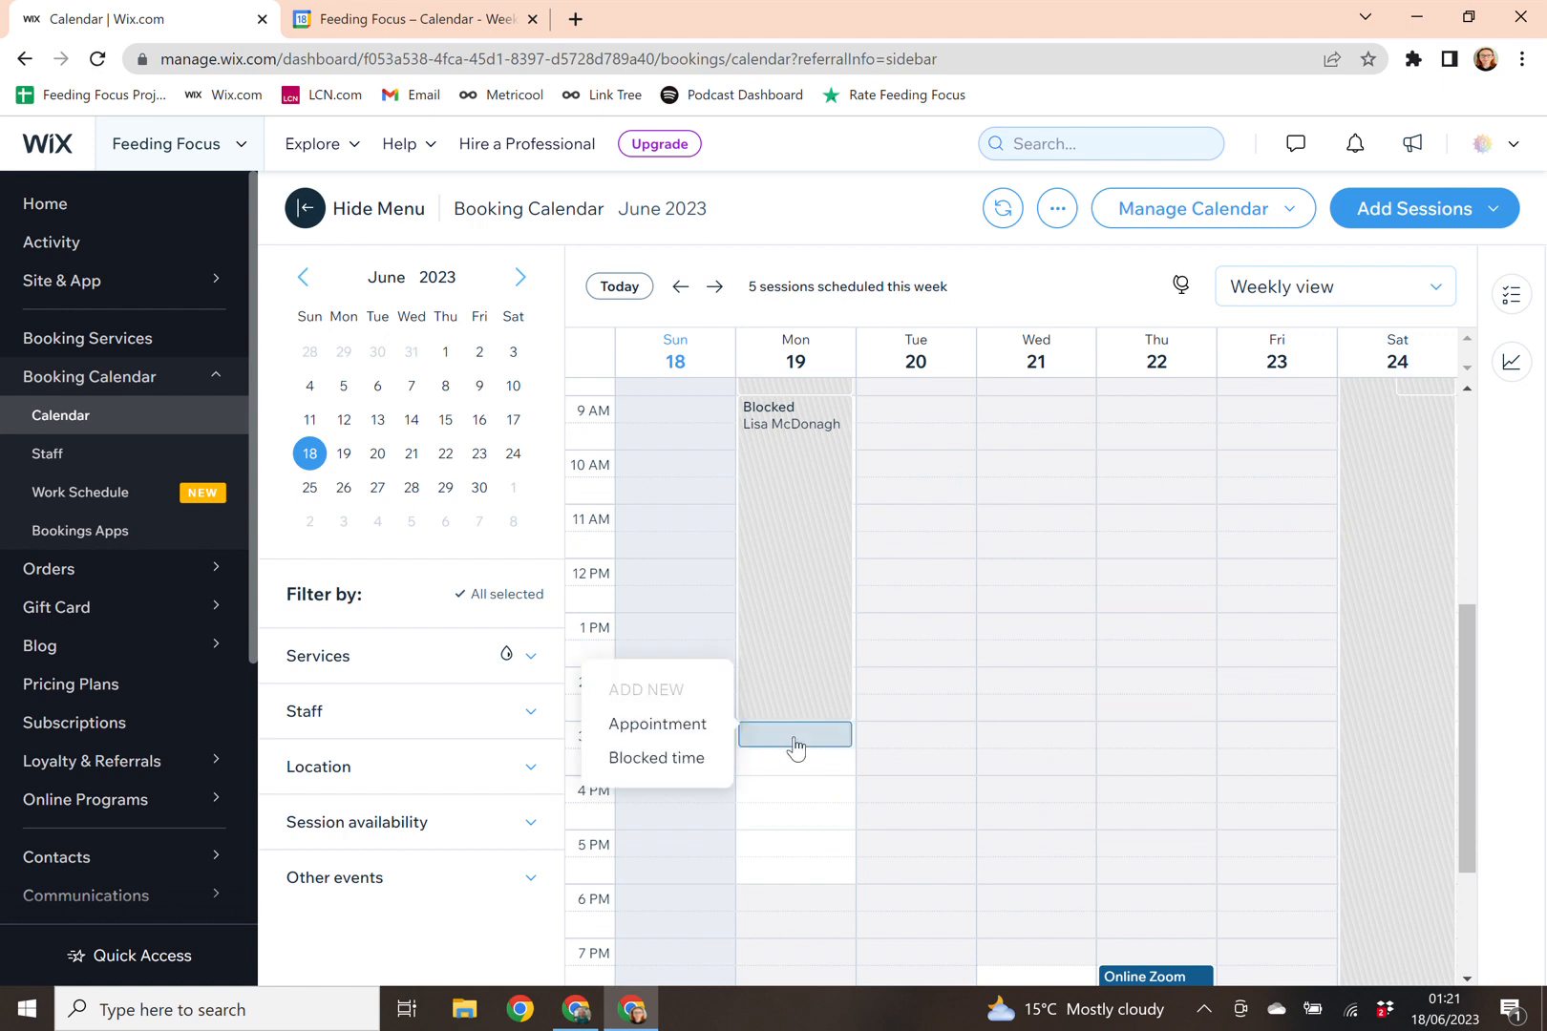
click(658, 724)
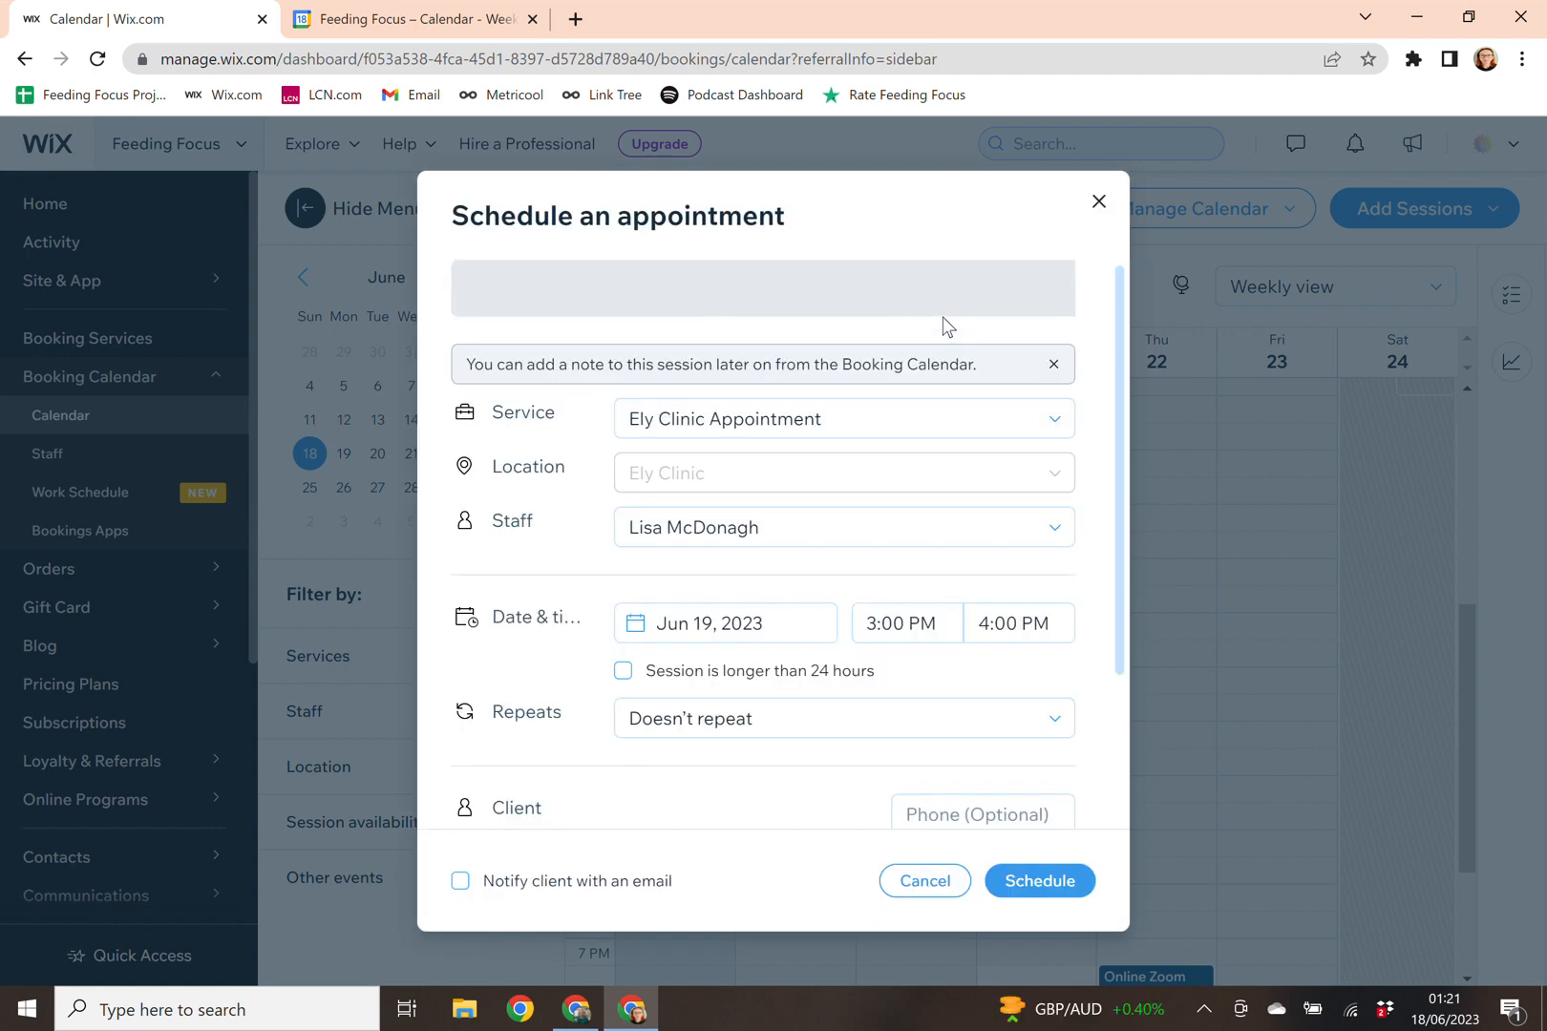
click(1098, 202)
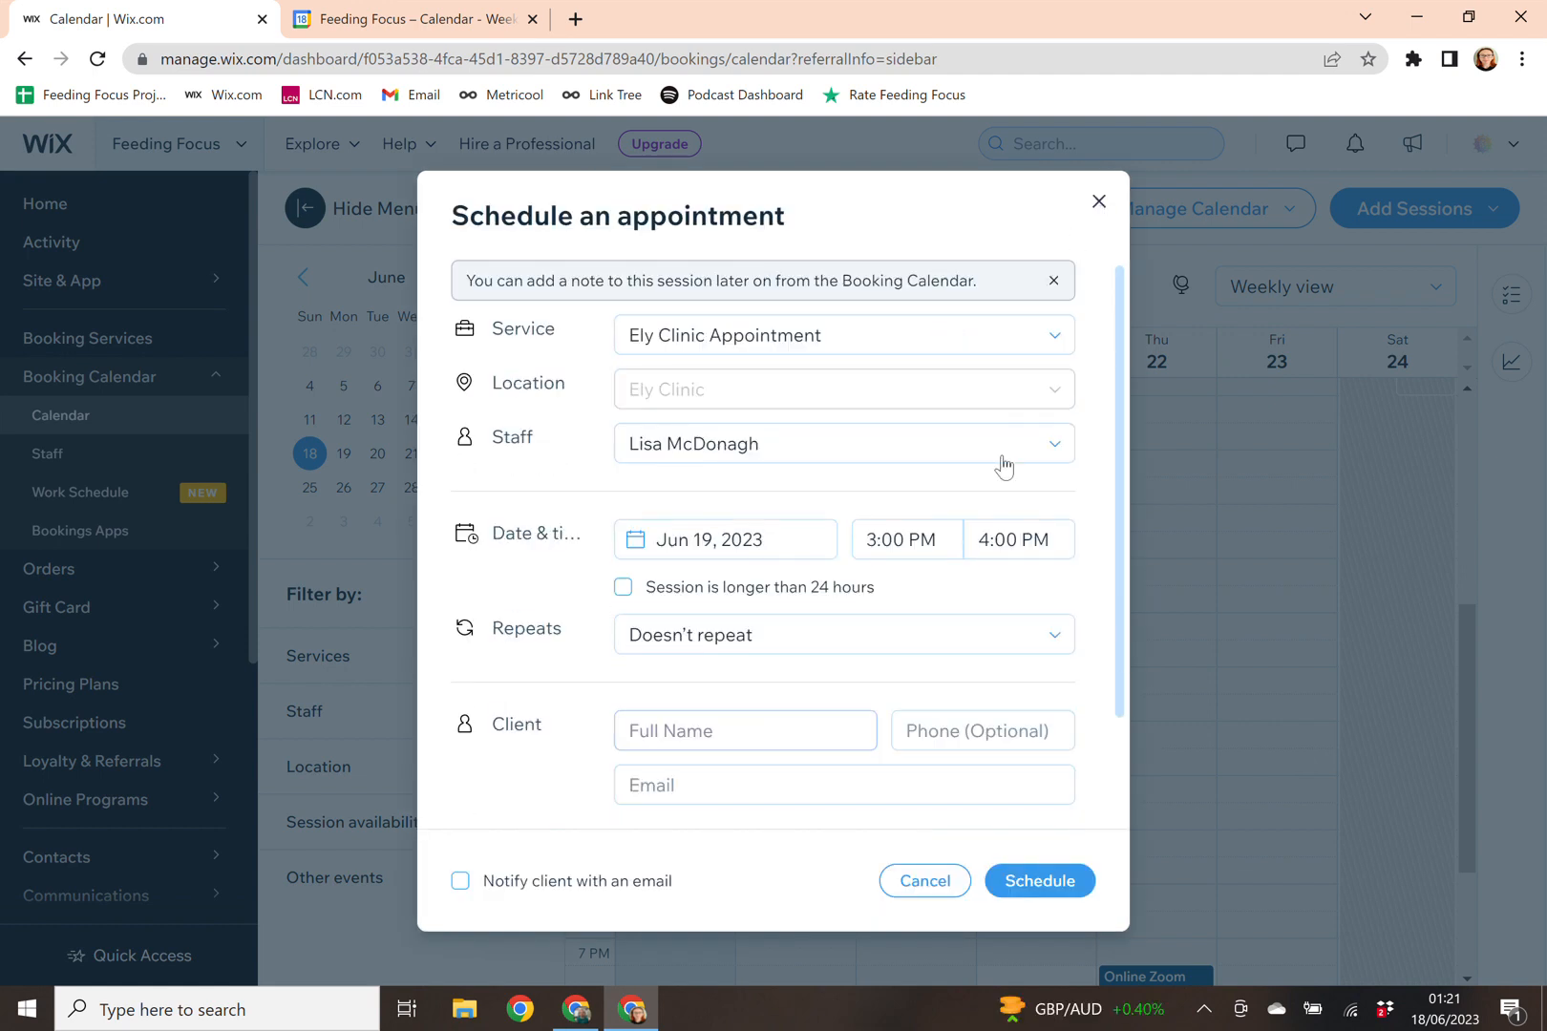
click(952, 649)
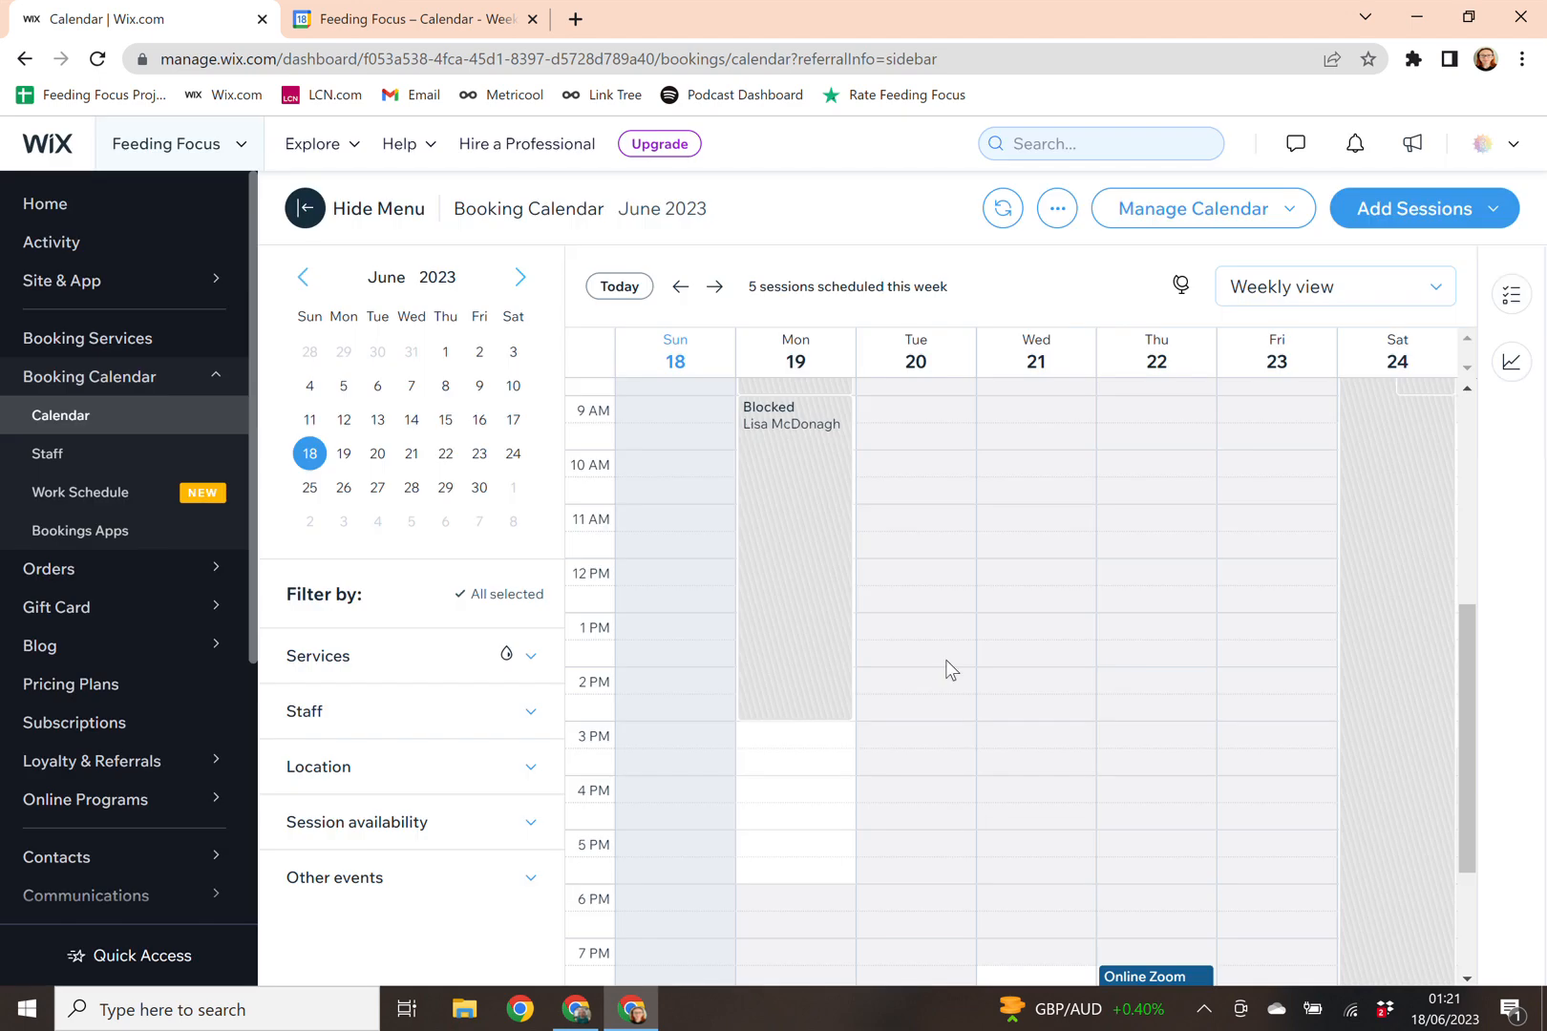
scroll(937, 625, up, 2)
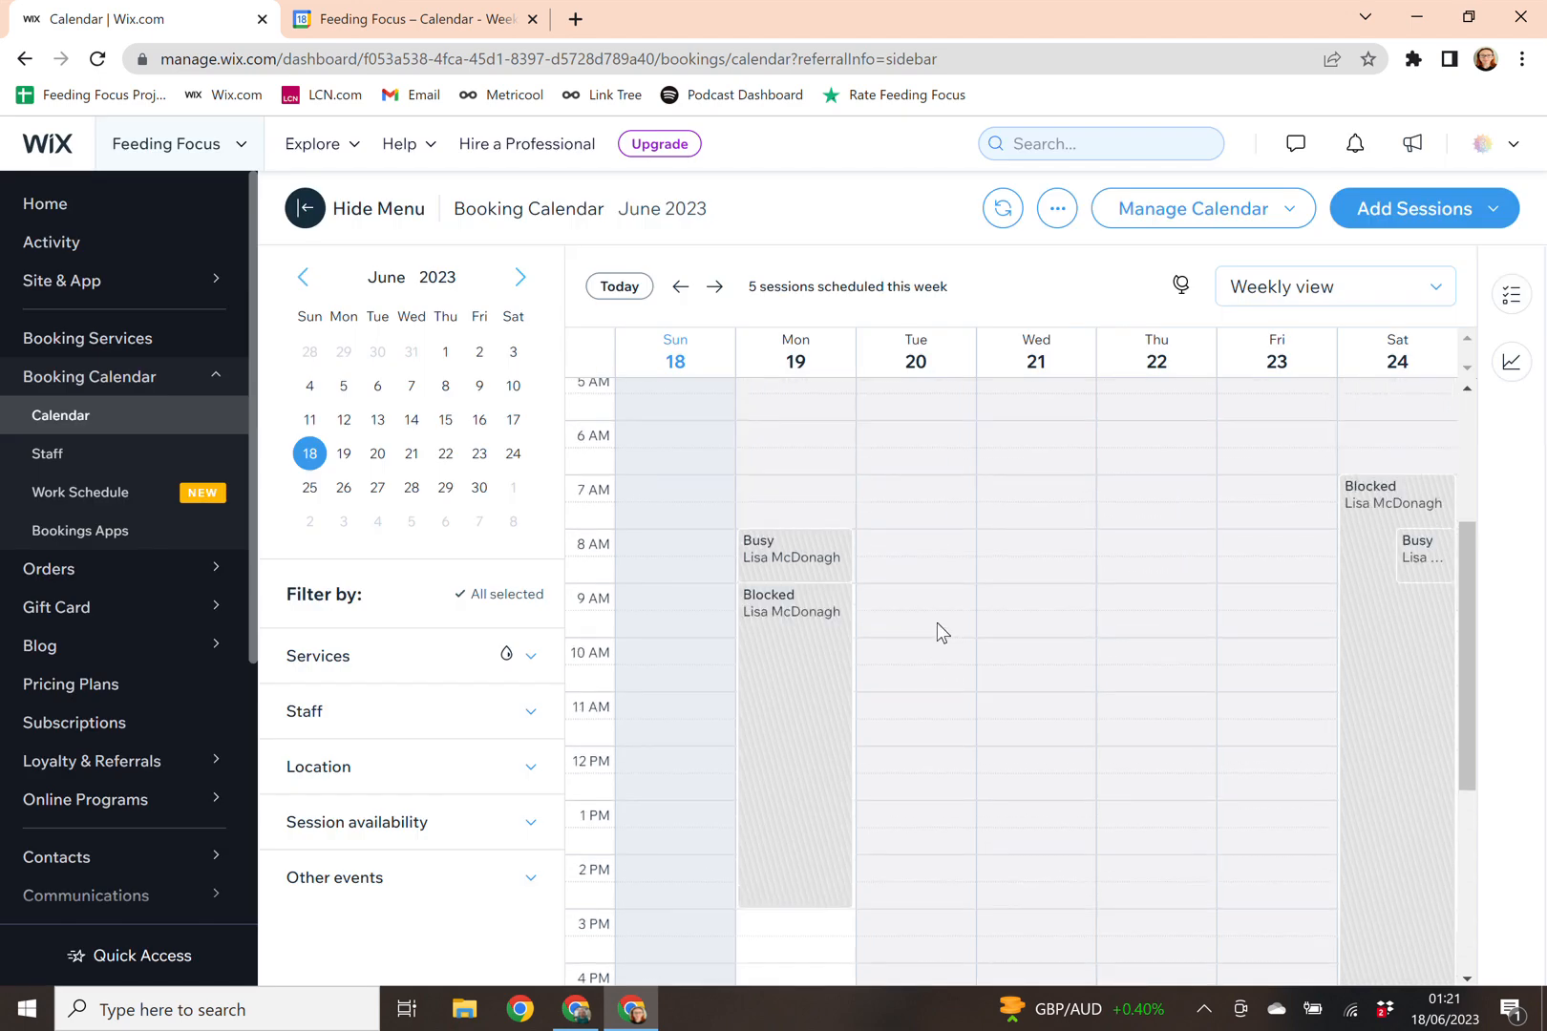
scroll(879, 620, up, 3)
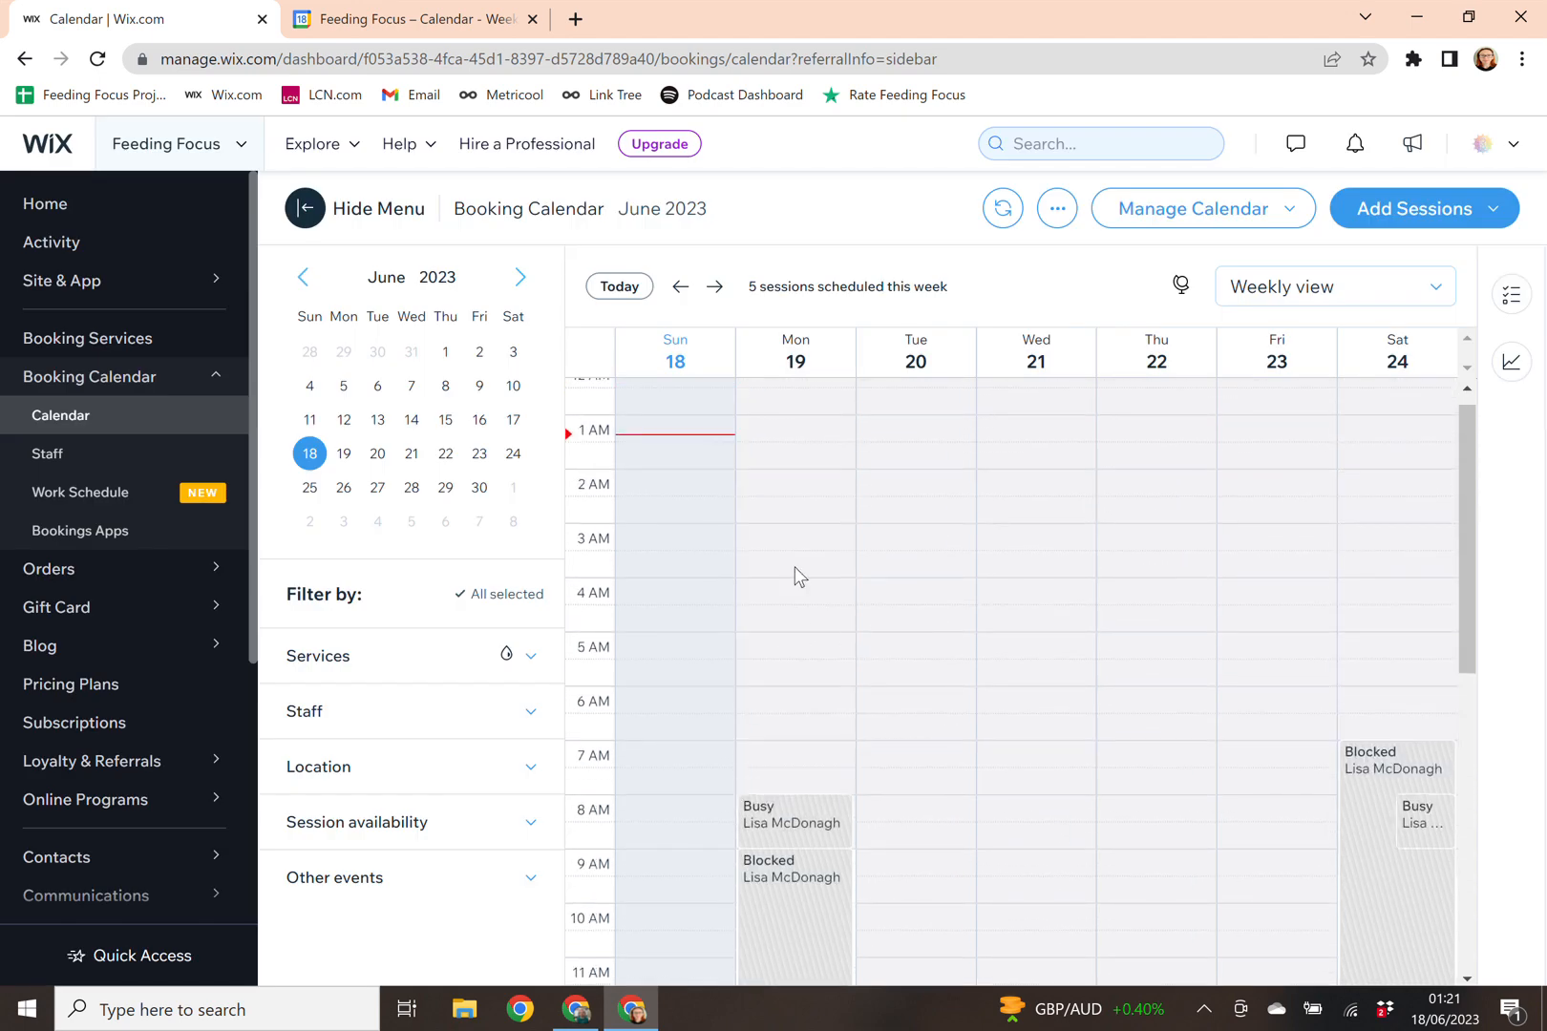
click(821, 651)
click(821, 651)
scroll(826, 659, down, 3)
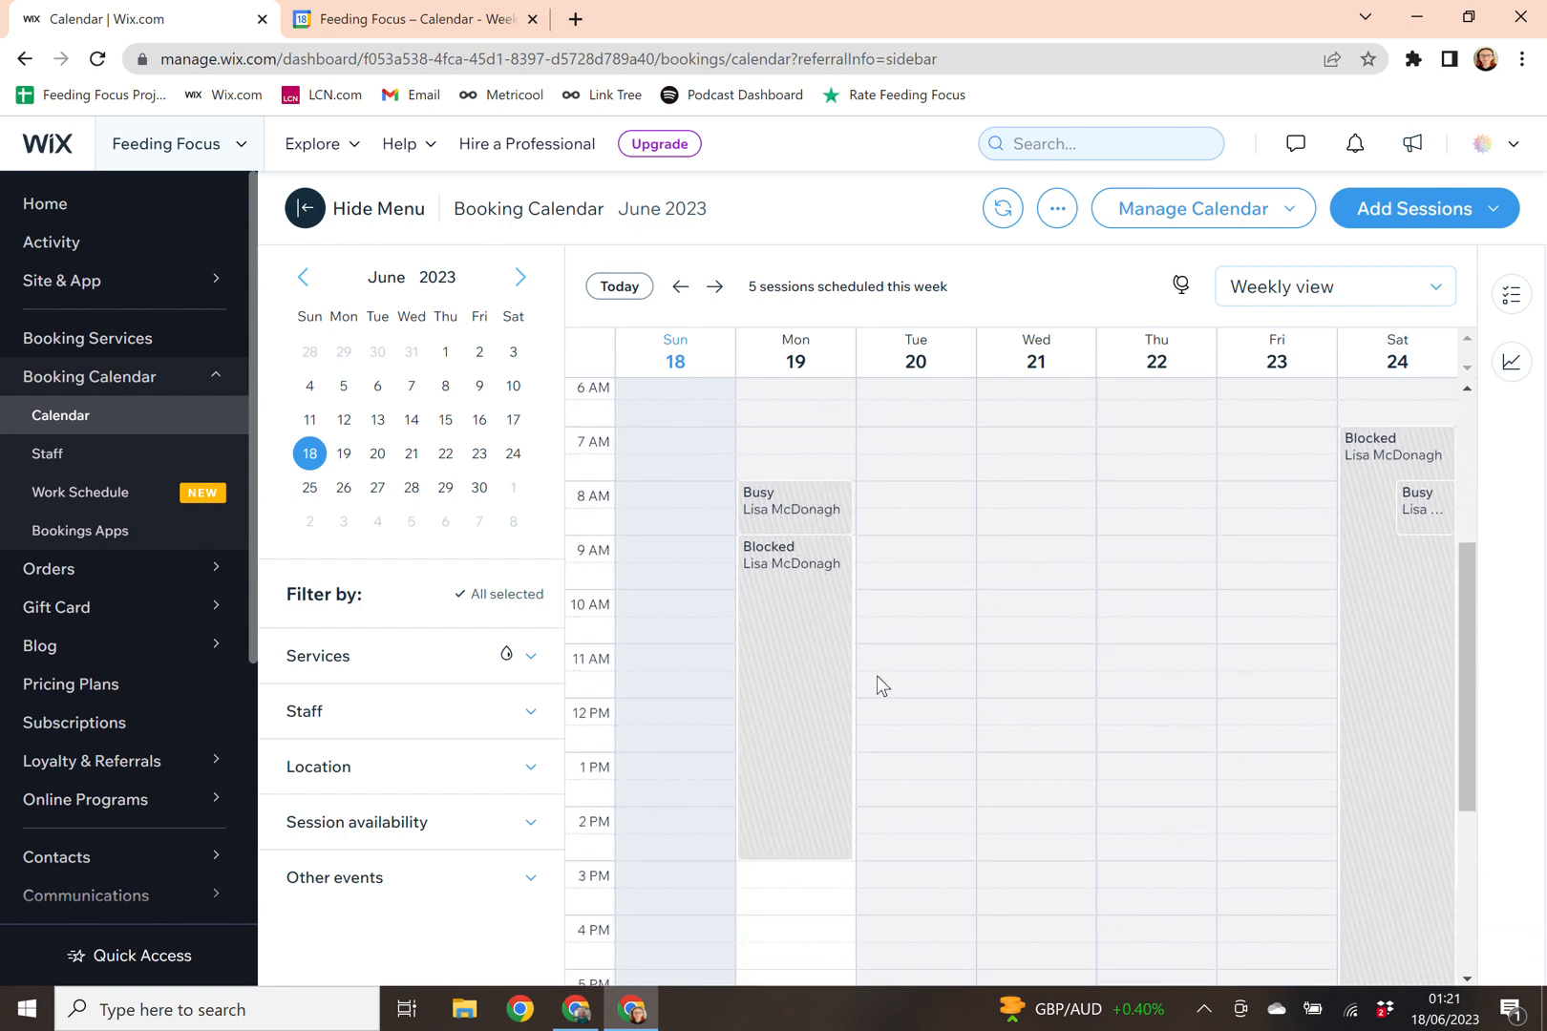
scroll(876, 678, down, 2)
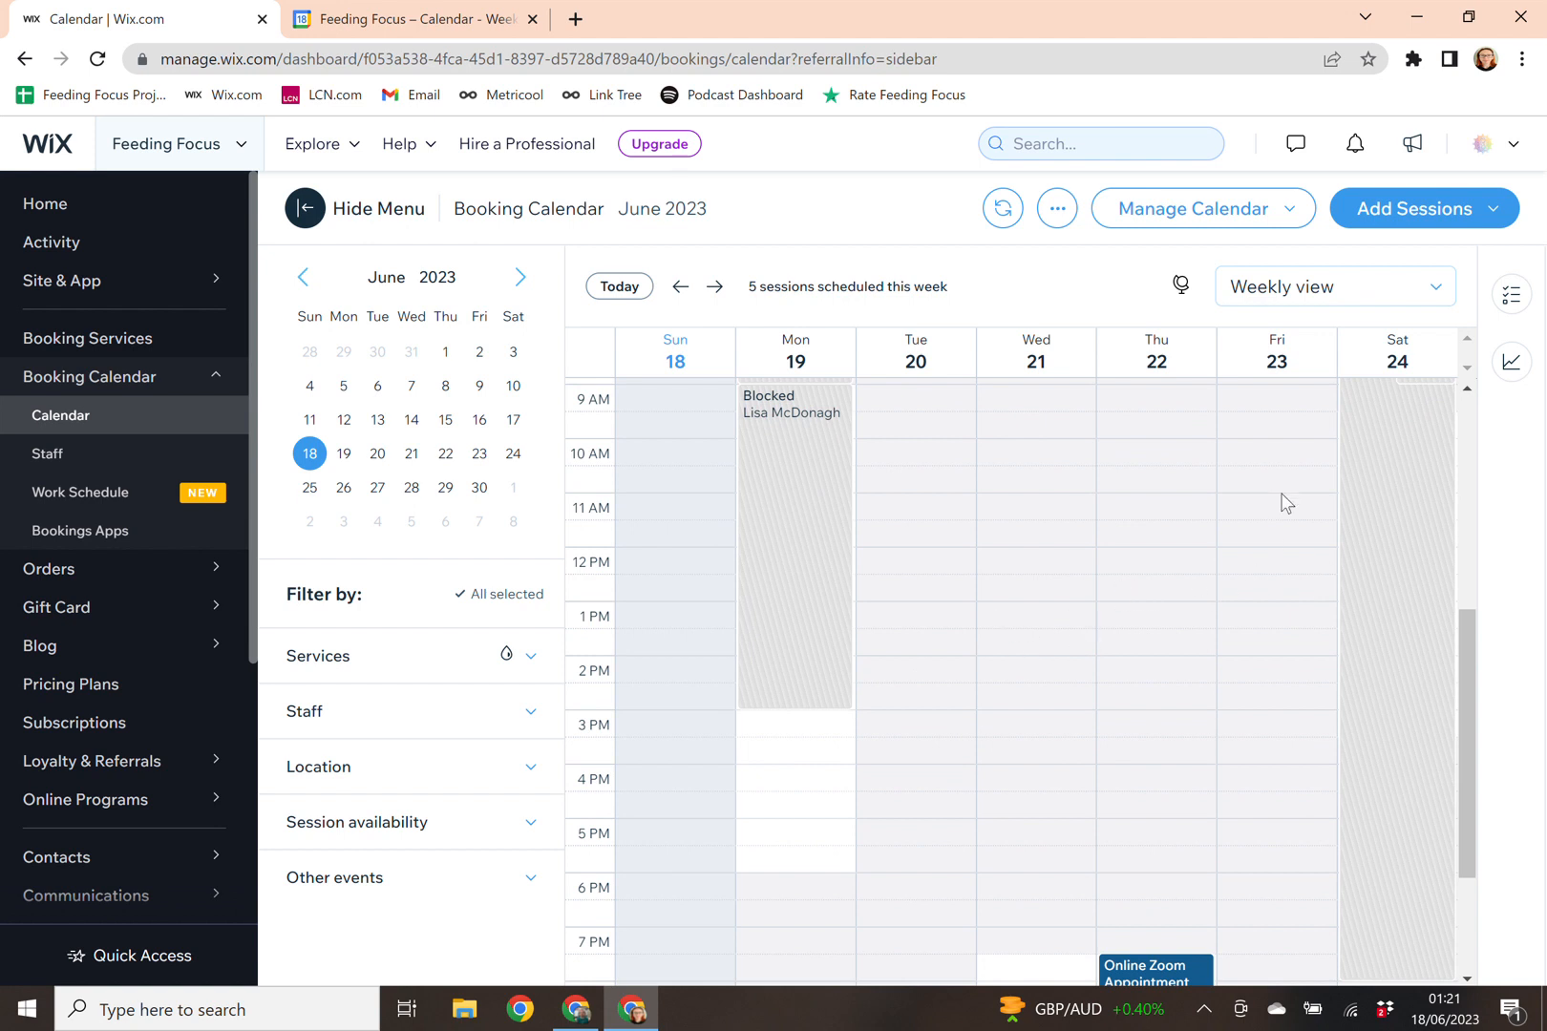
Start a new appointment from the 3 PM slot on Monday, June 19, and set its date to Jun 21, 2023.
click(826, 737)
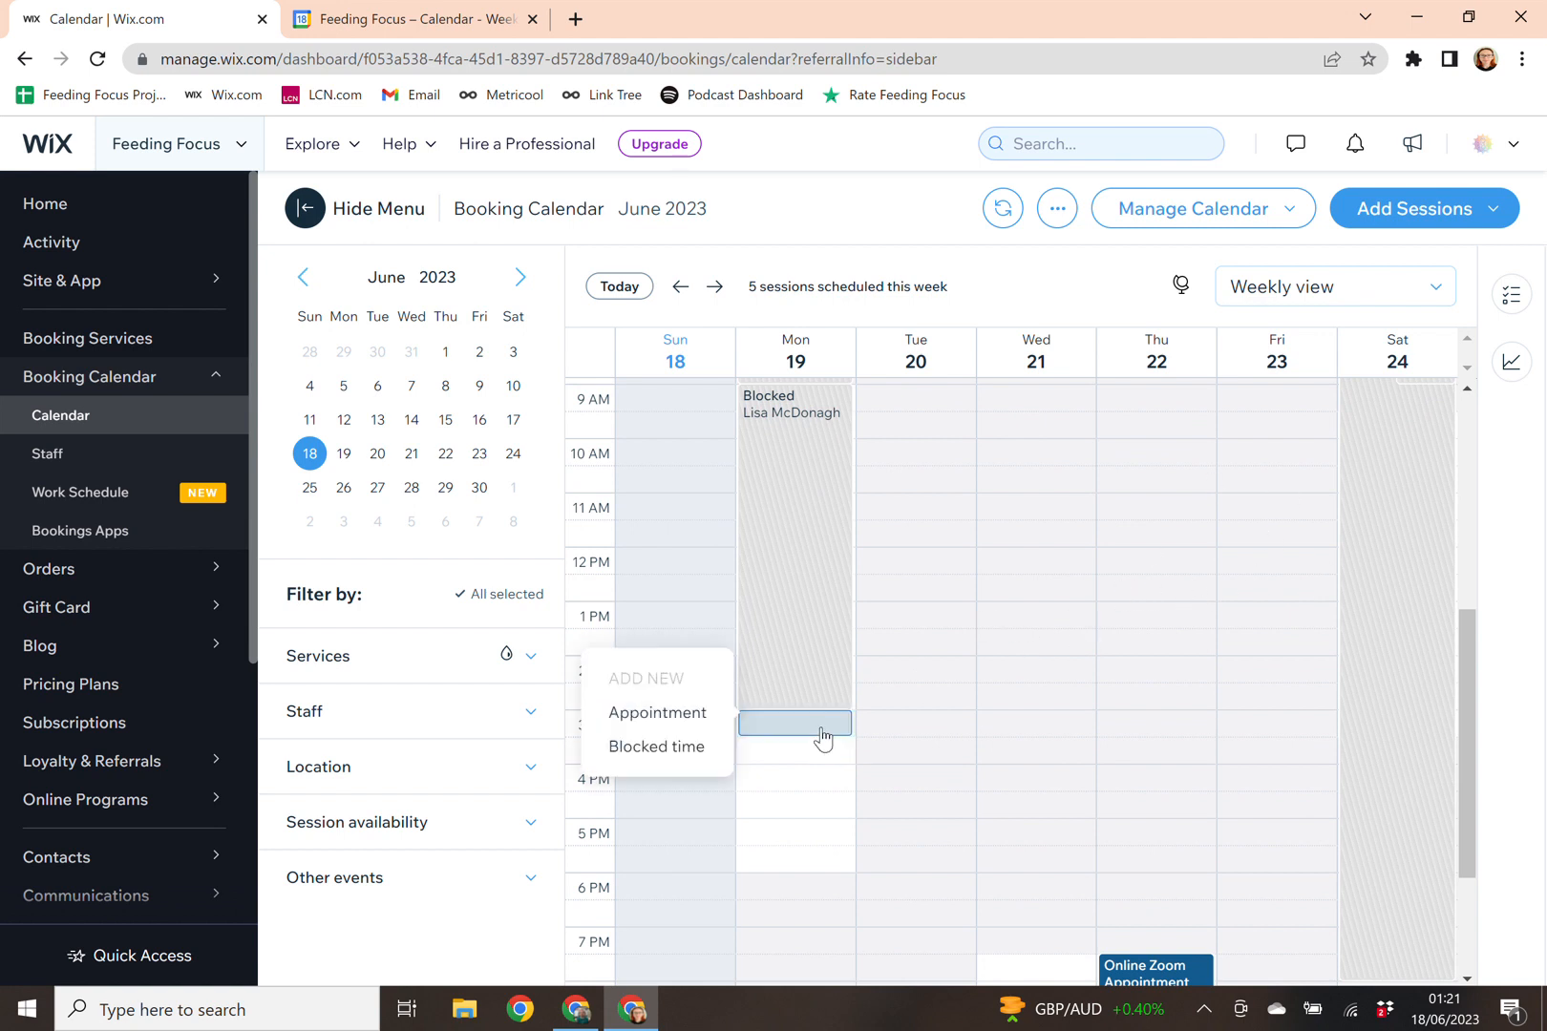
click(680, 714)
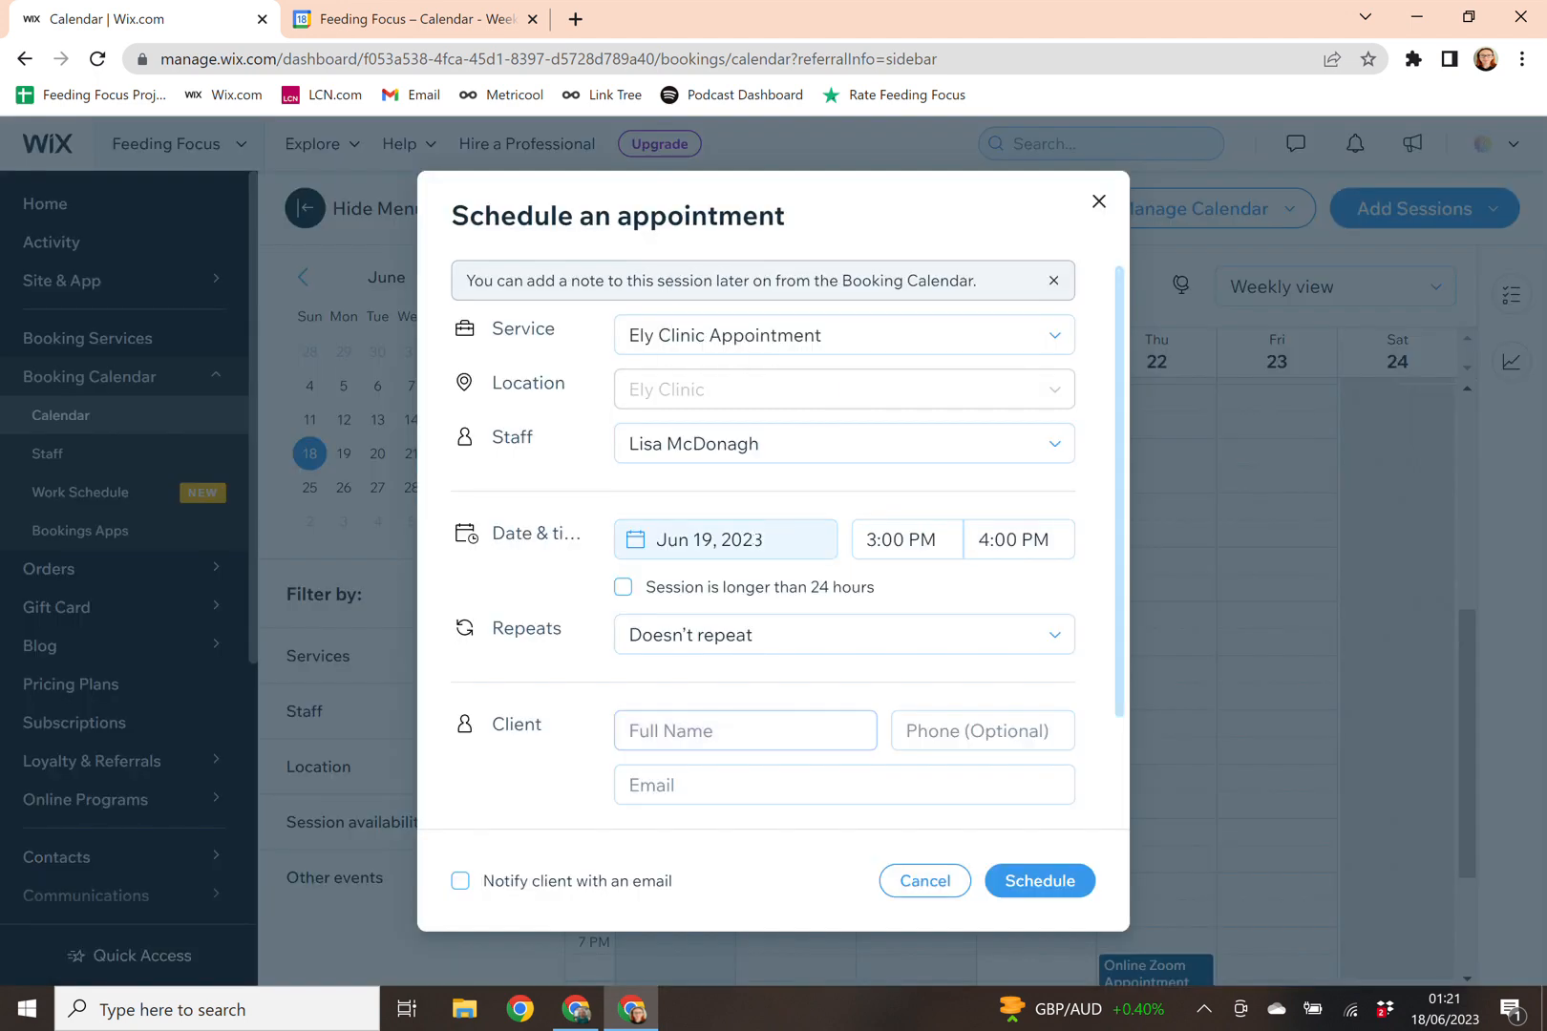
click(721, 540)
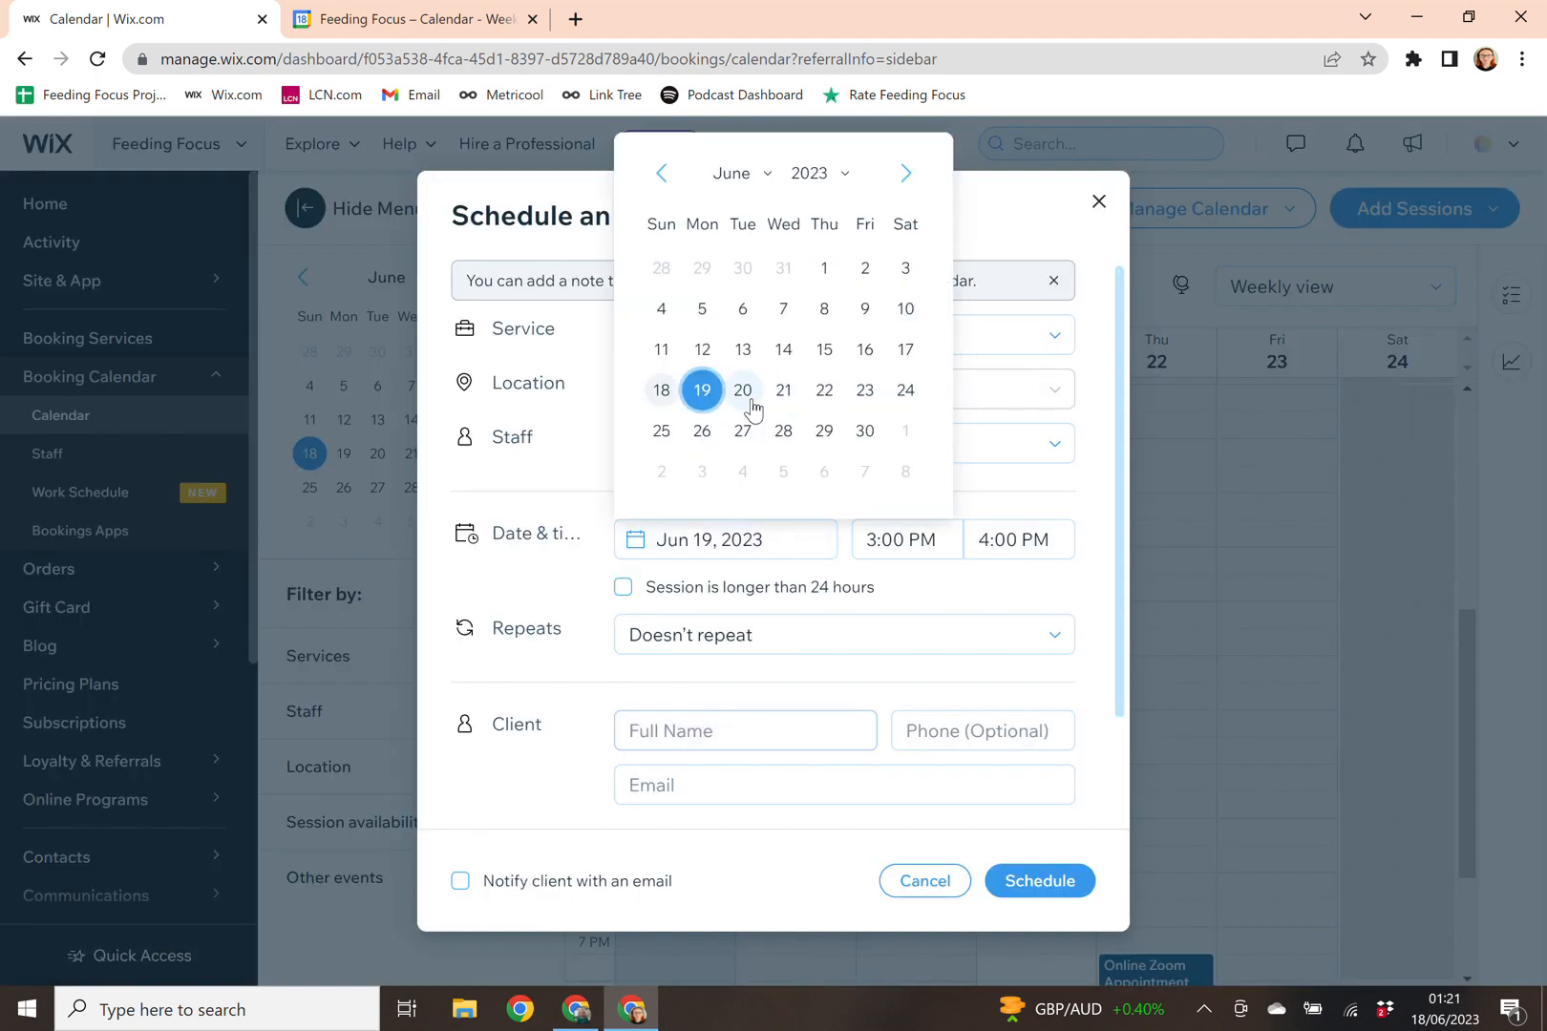
click(783, 392)
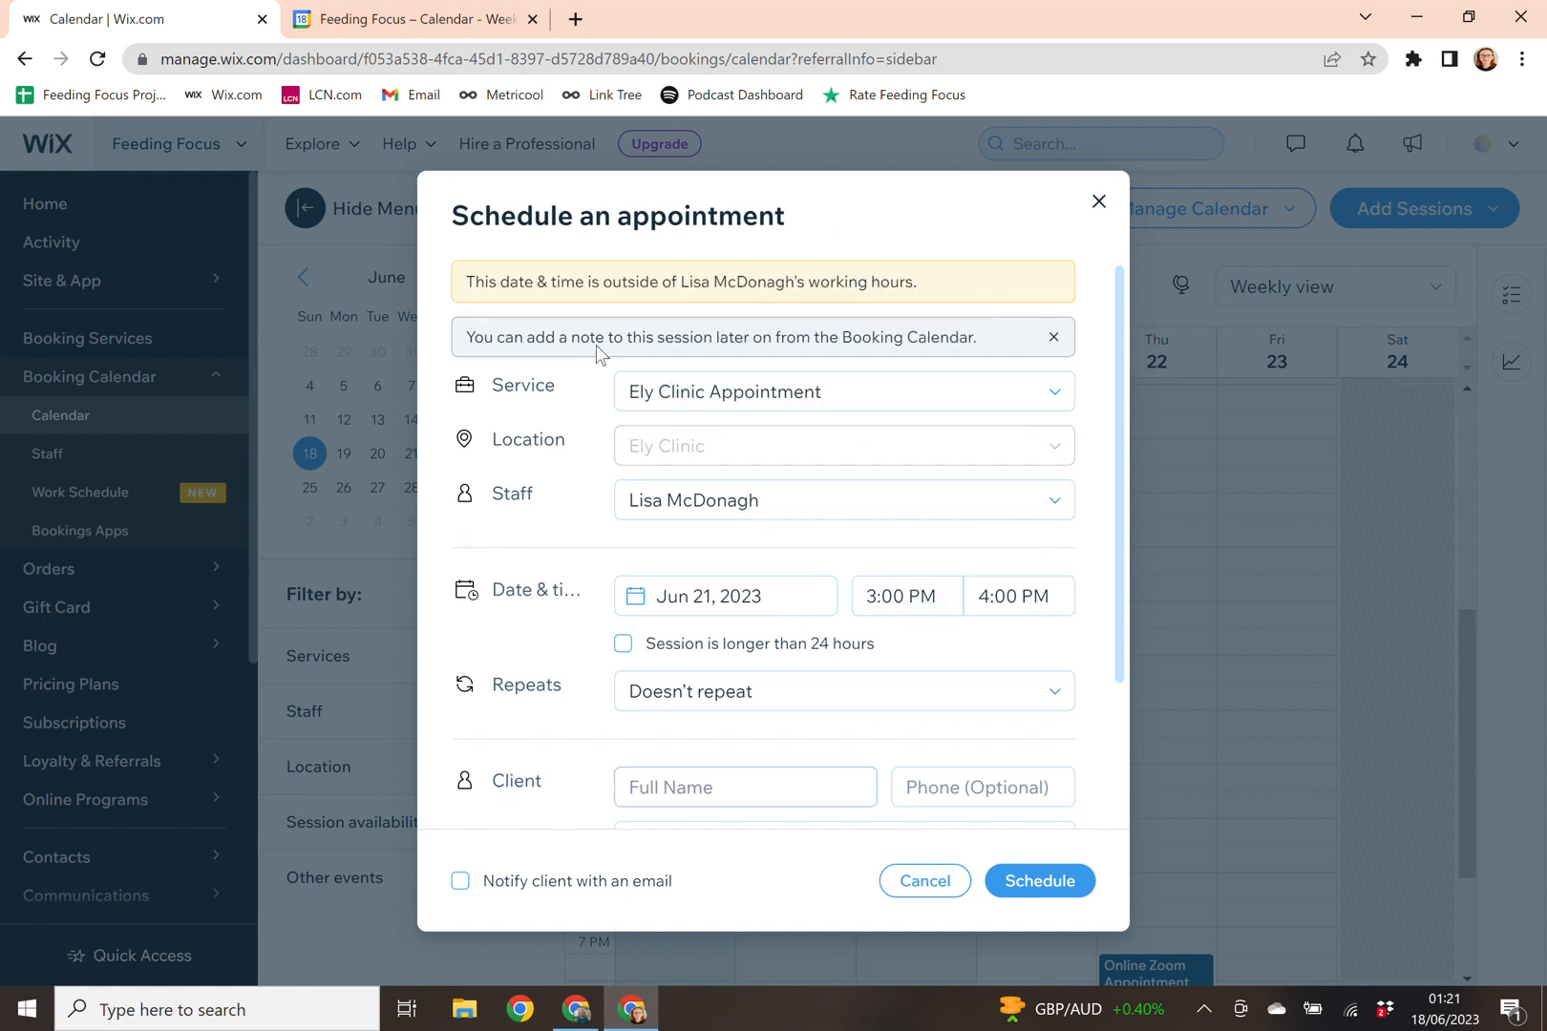
scroll(878, 304, down, 1)
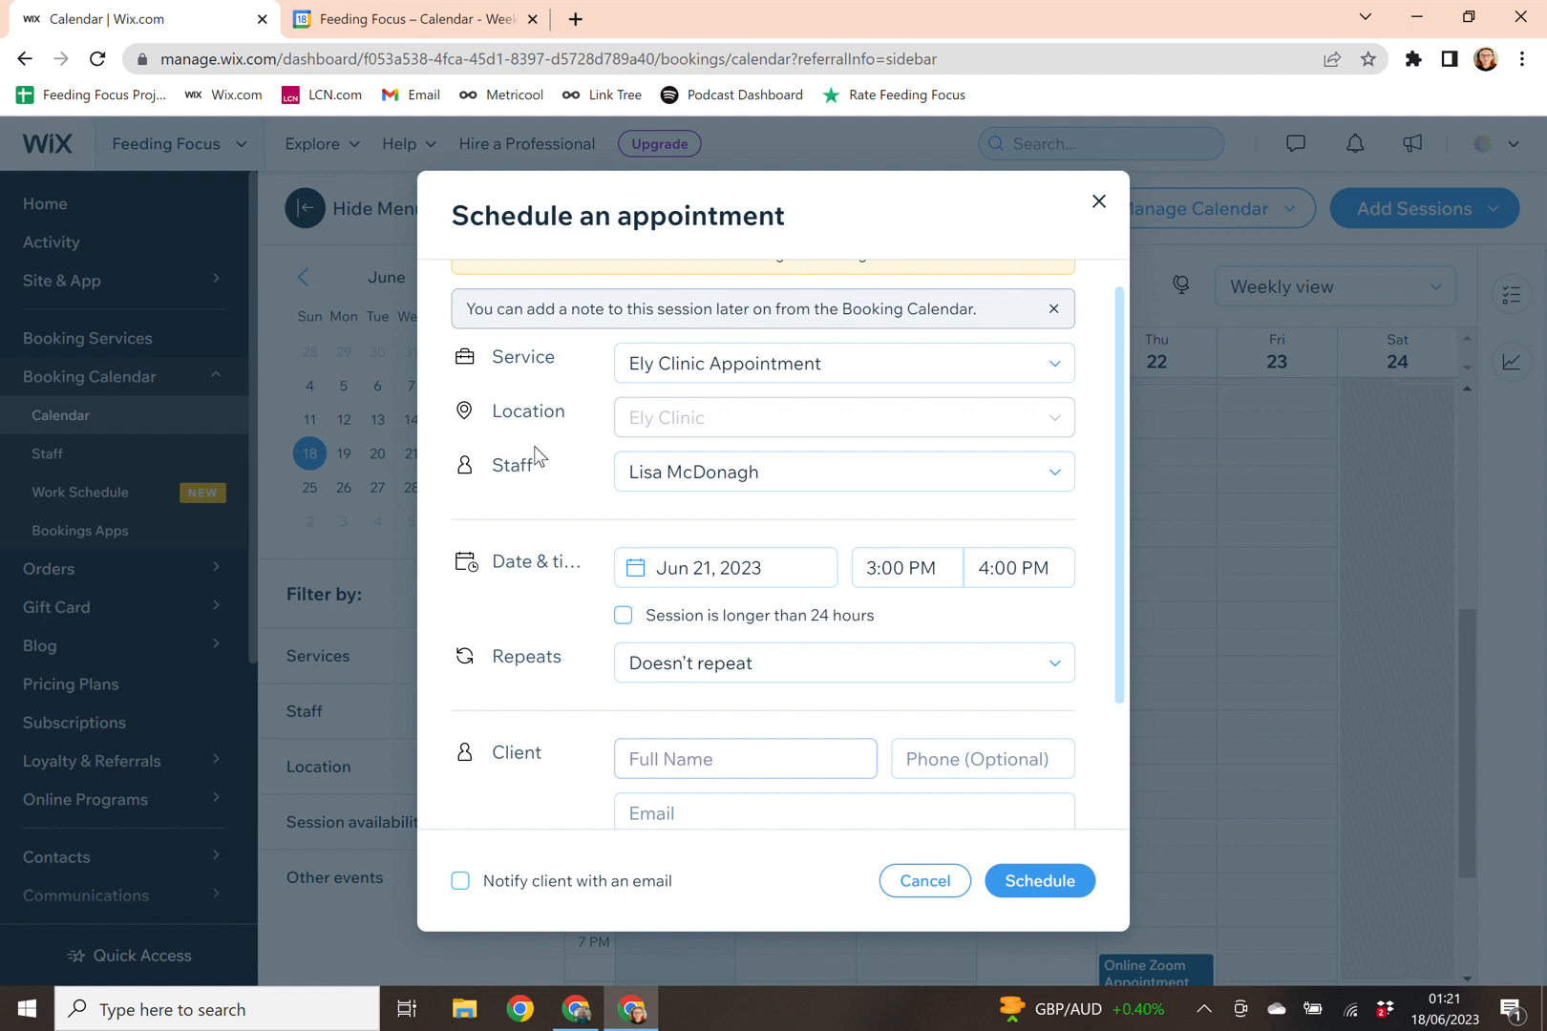
scroll(514, 511, up, 2)
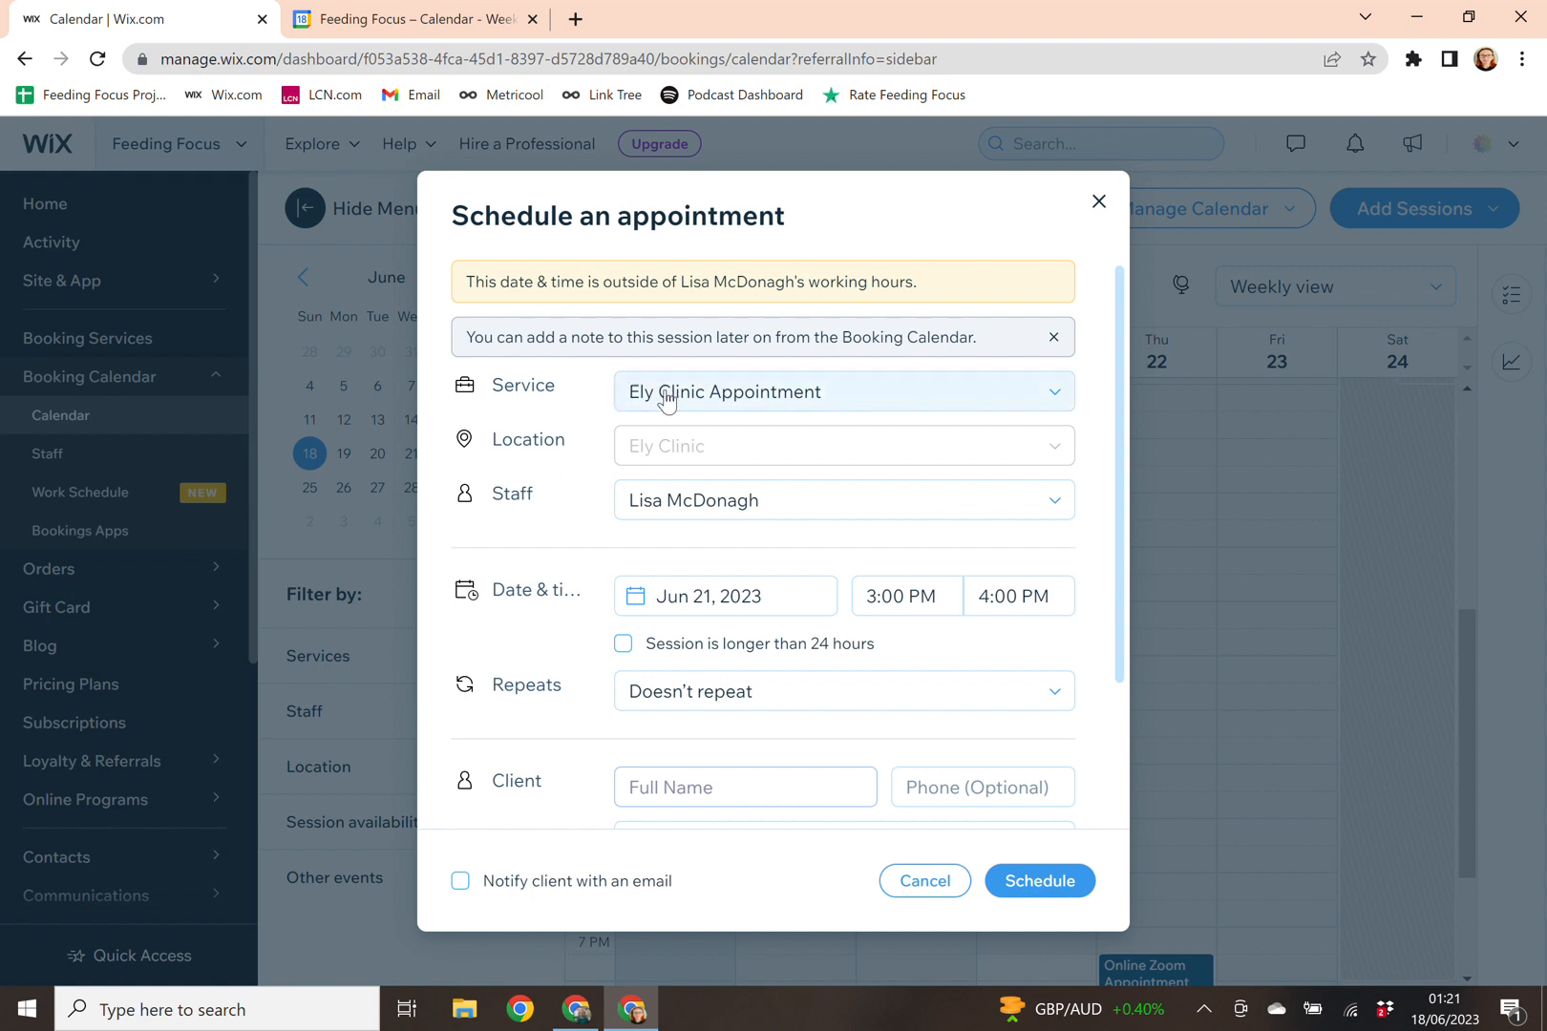
Try Online Zoom Appointment as the service, and settle on Follow Up Appointment for this booking.
click(726, 399)
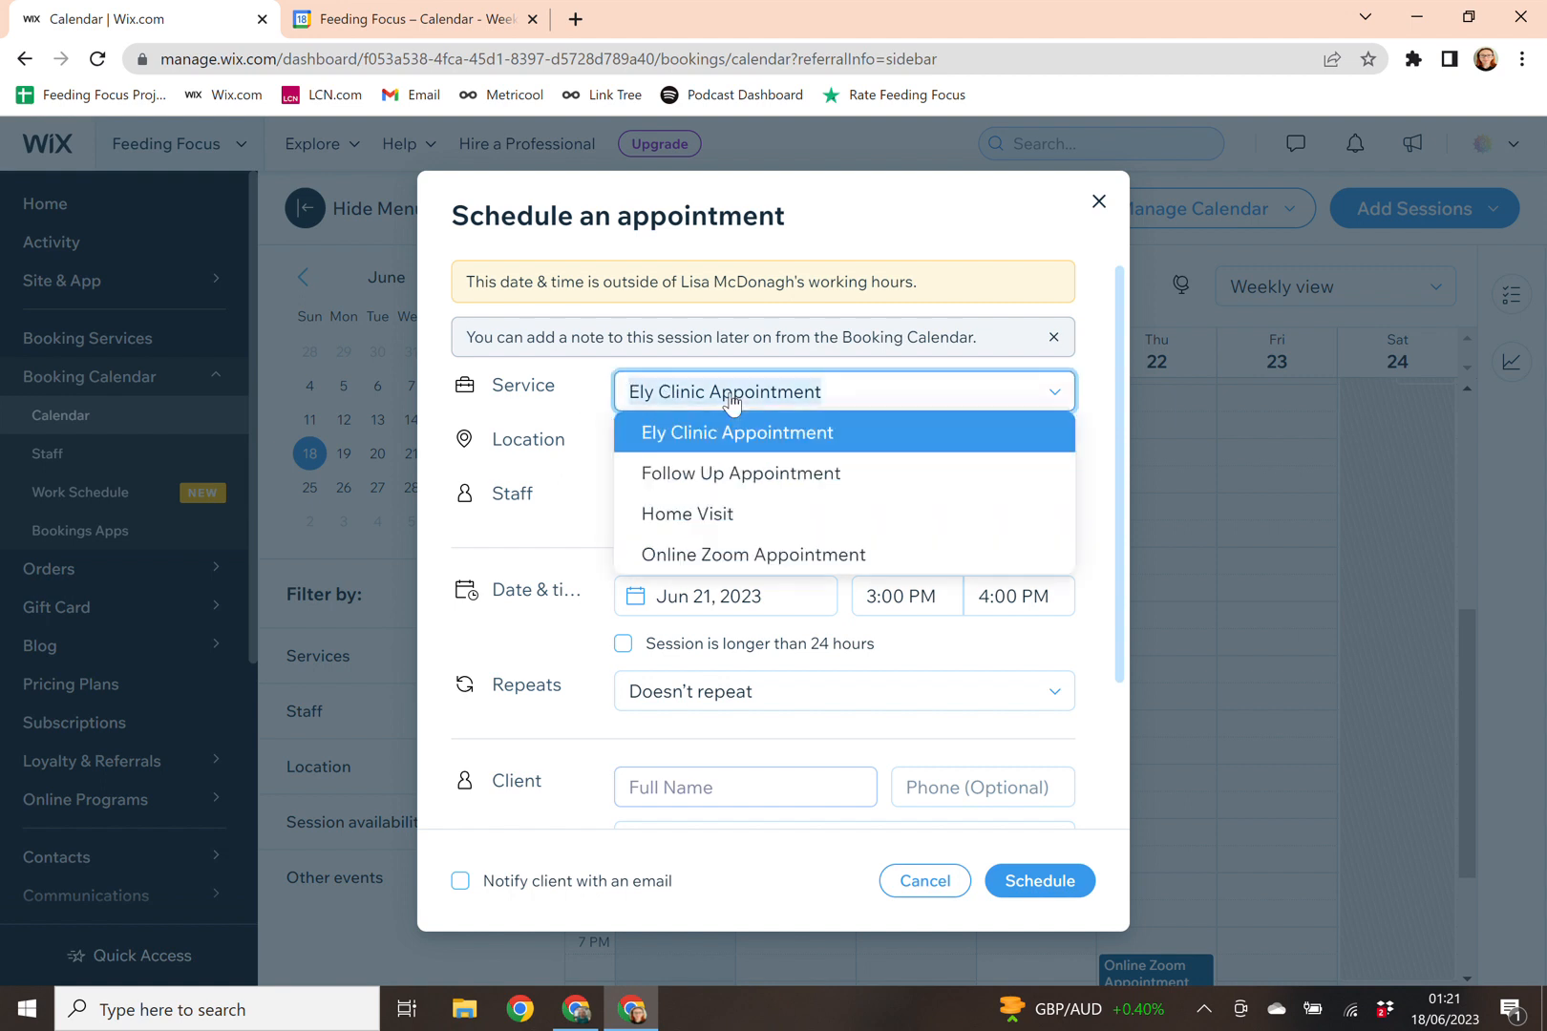
click(794, 555)
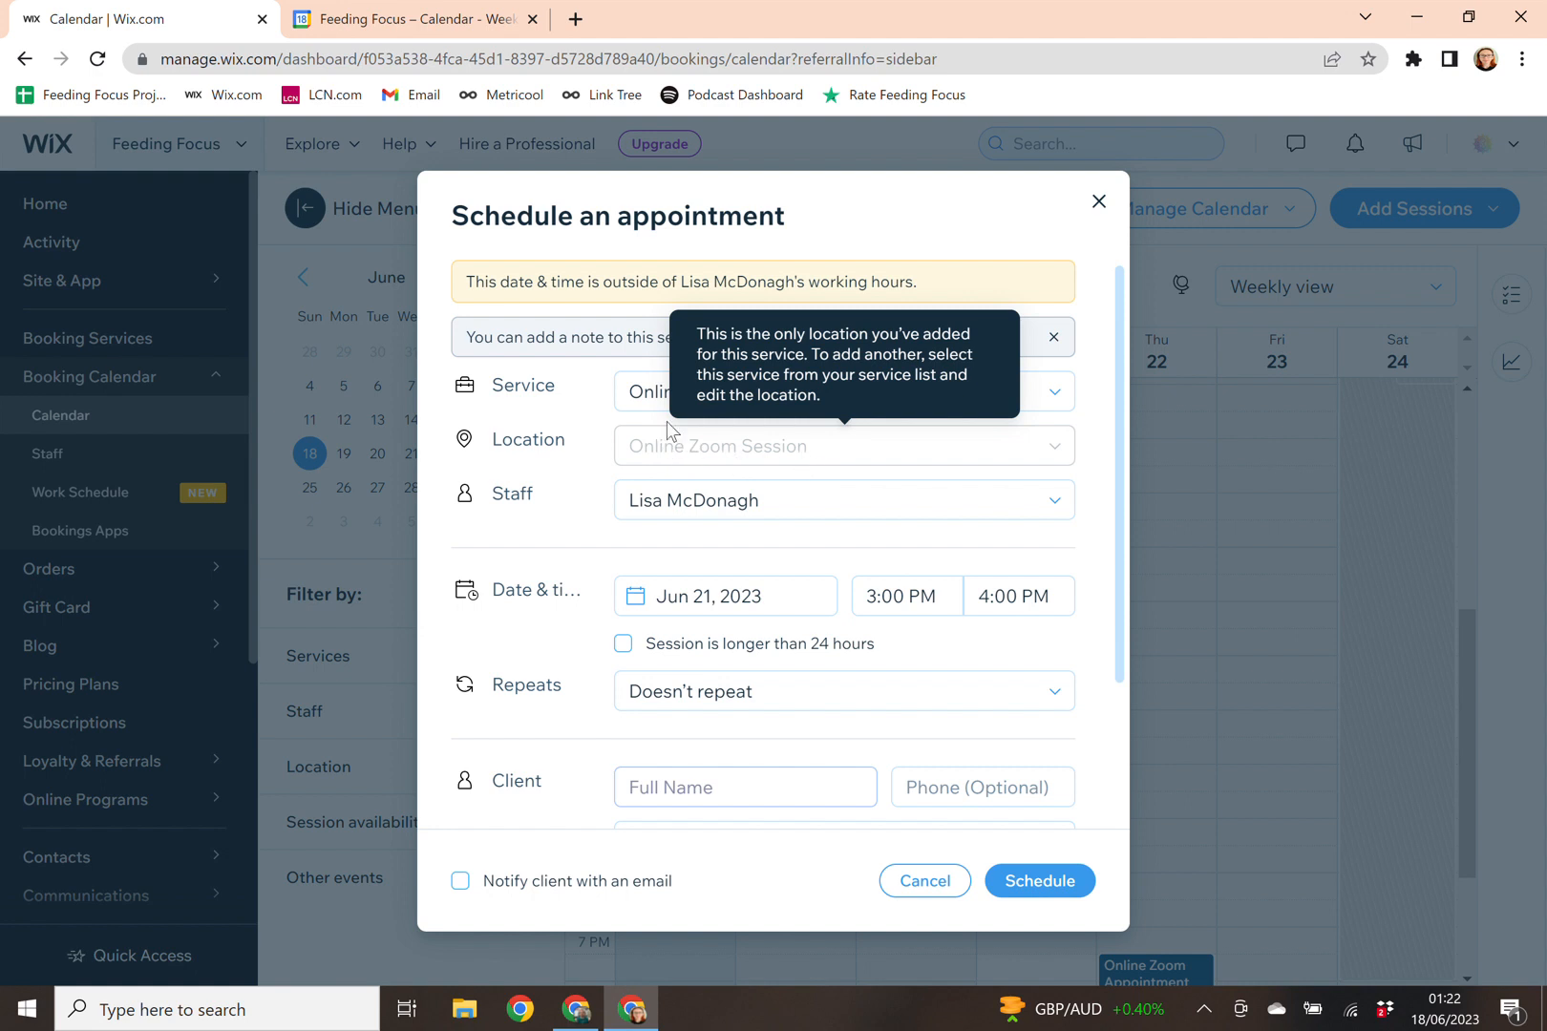
click(648, 398)
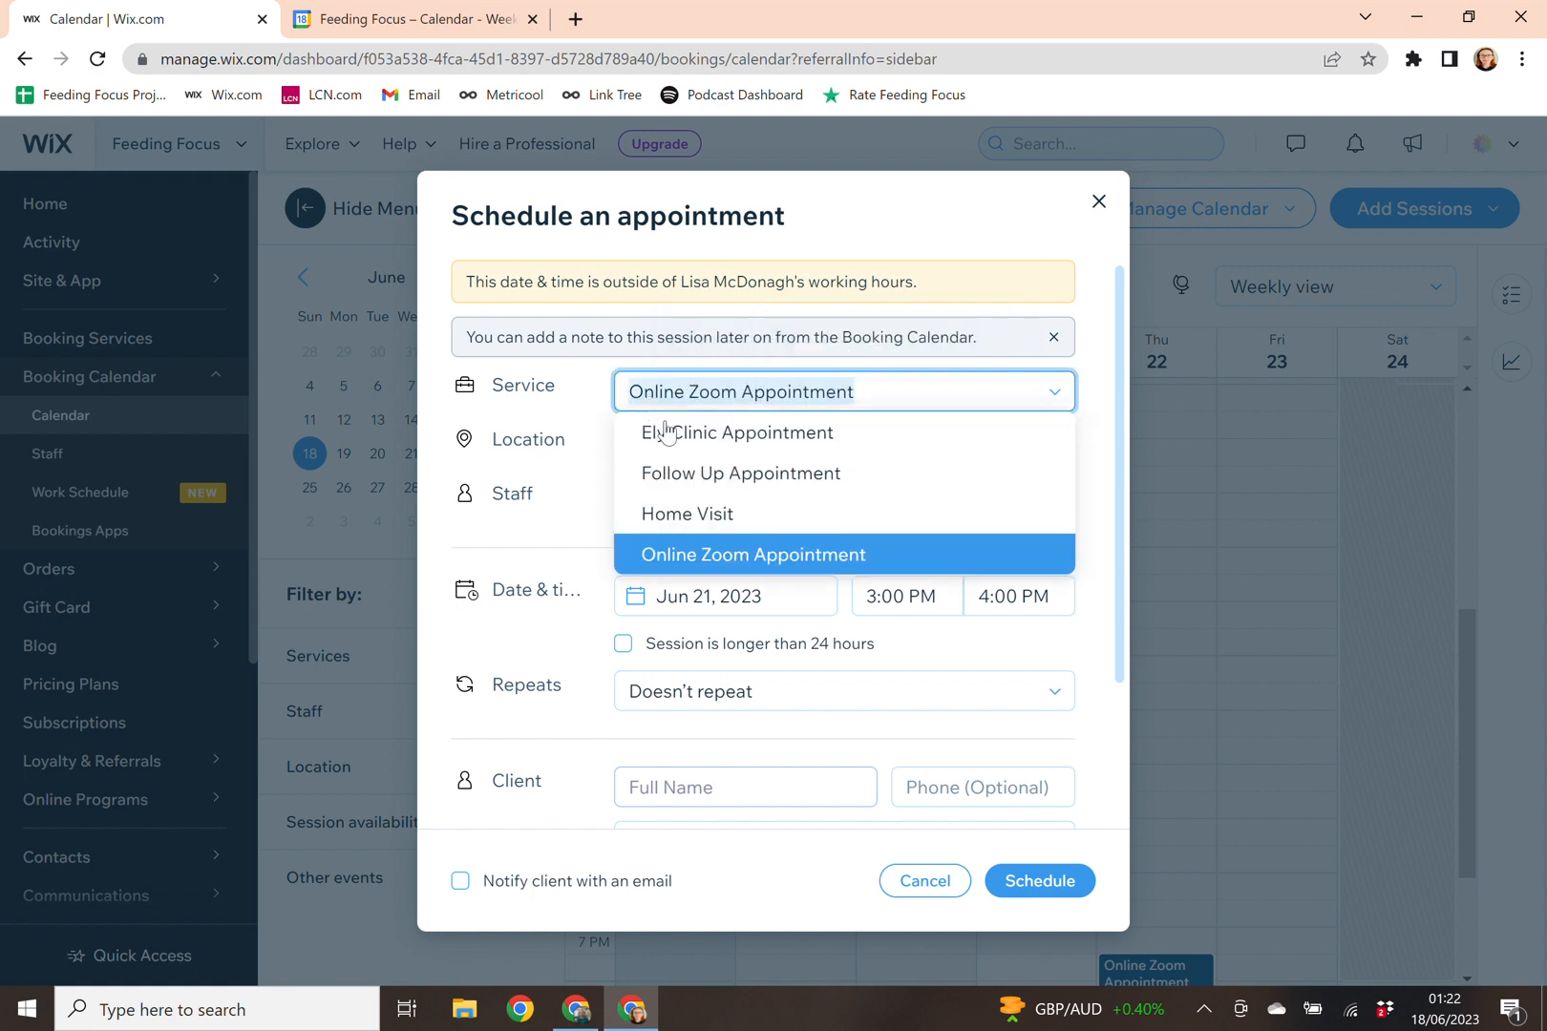
click(684, 482)
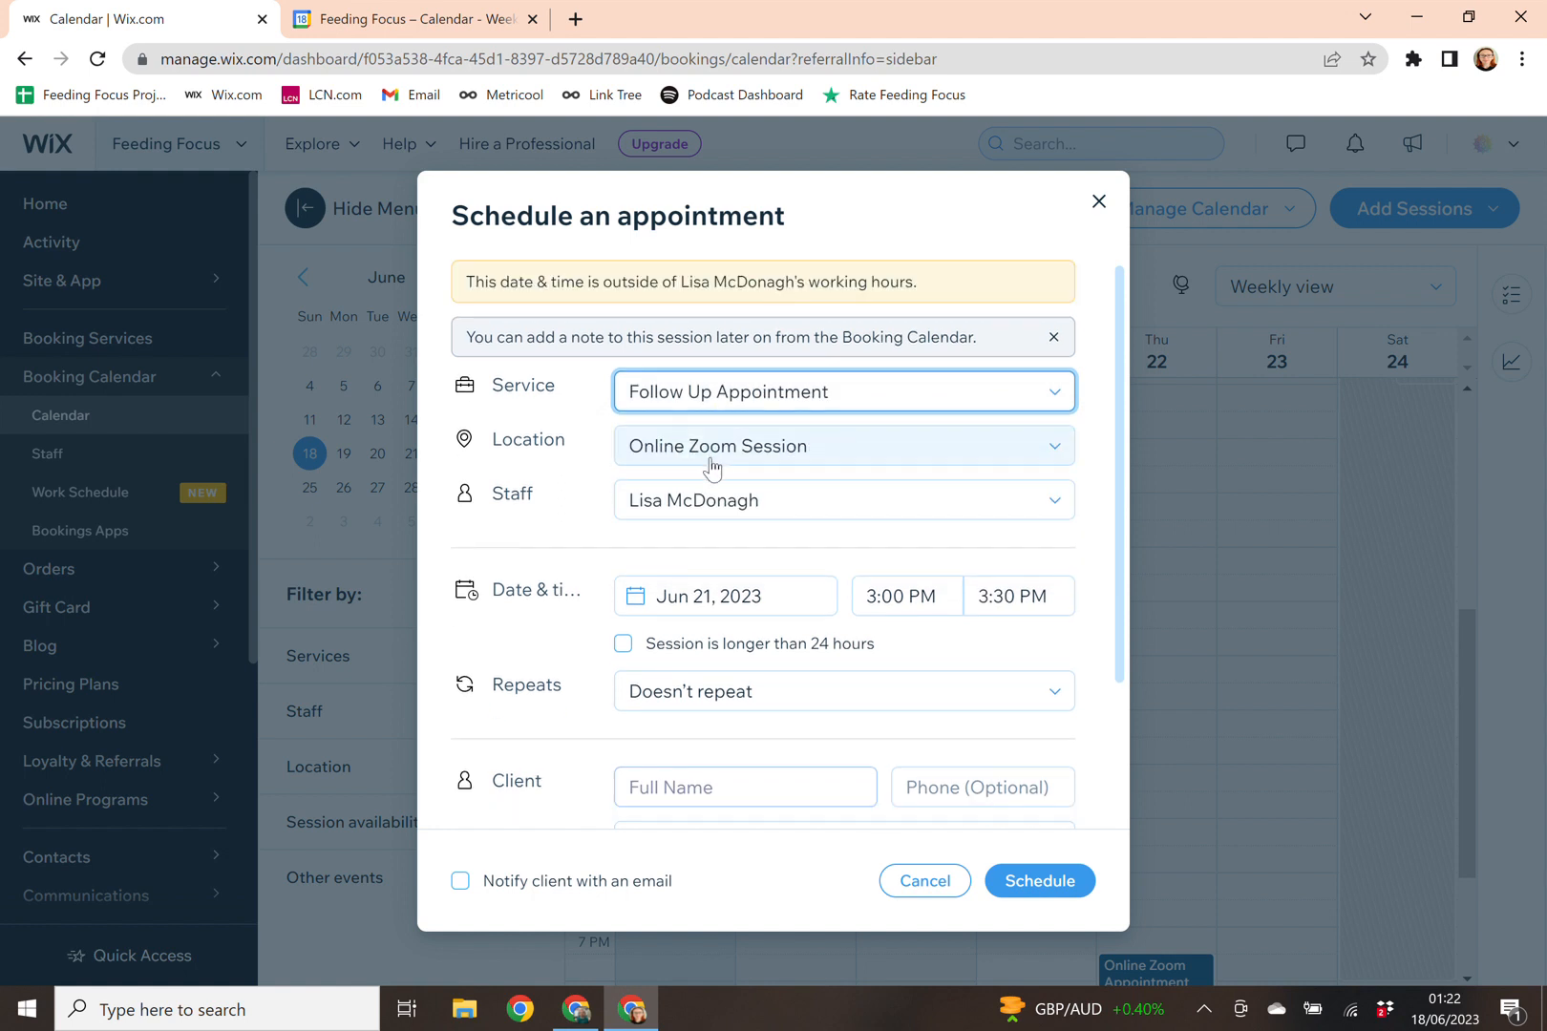
Choose Online Zoom Session as the location and select the existing staff member for the appointment.
click(726, 459)
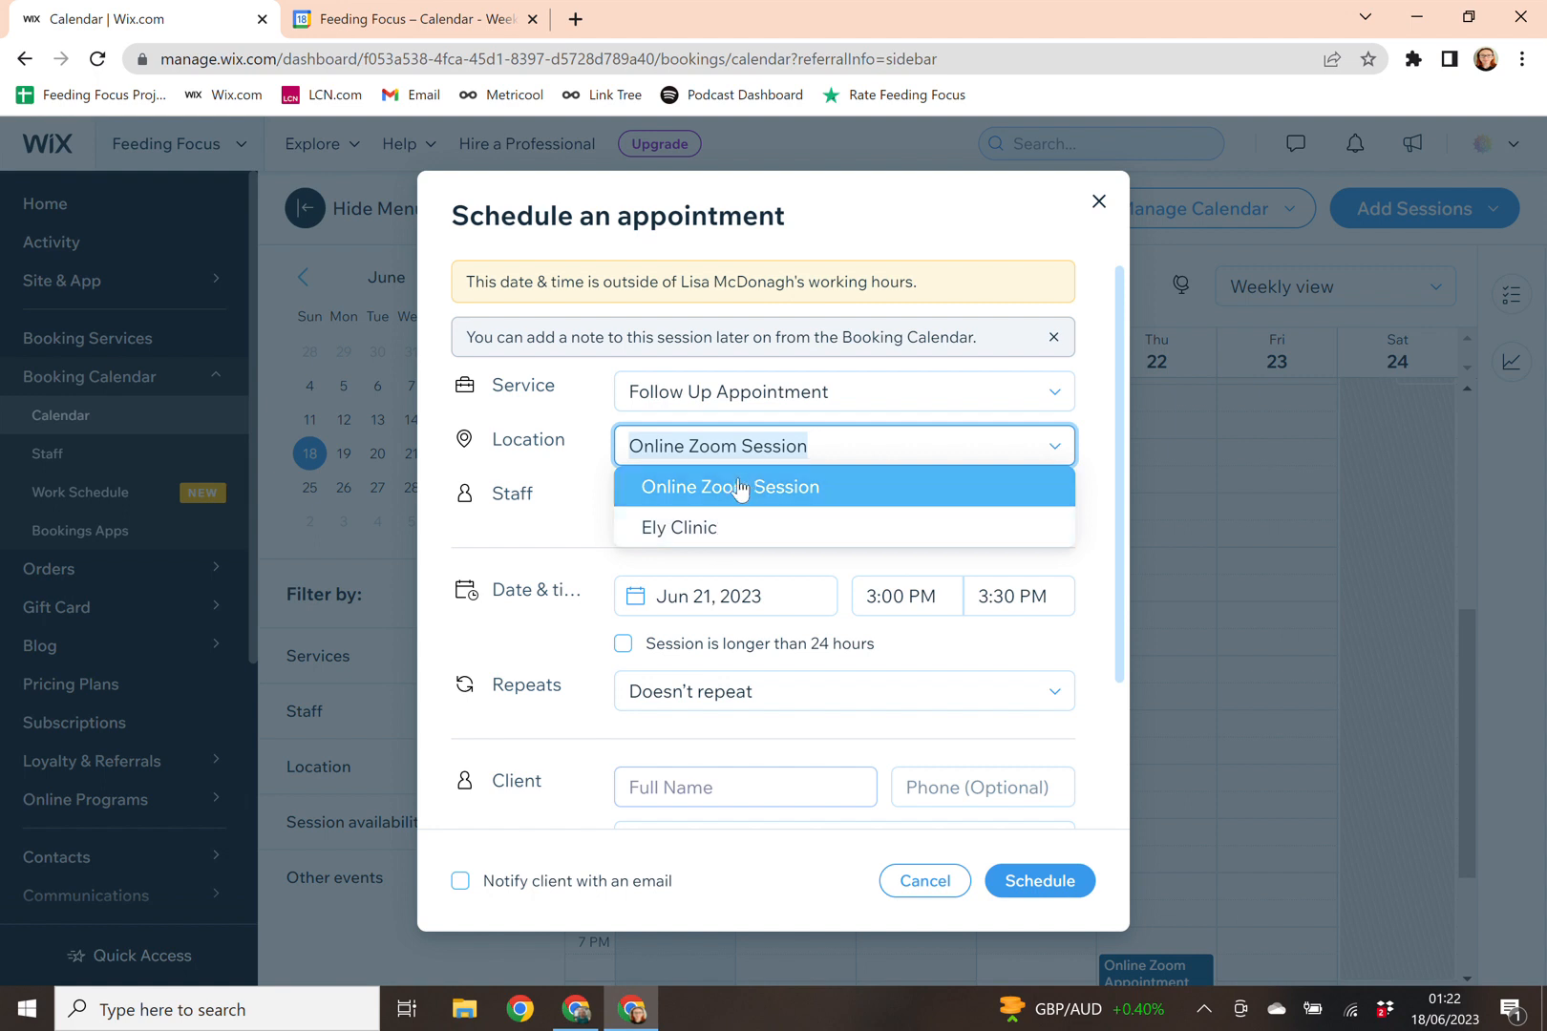
click(686, 492)
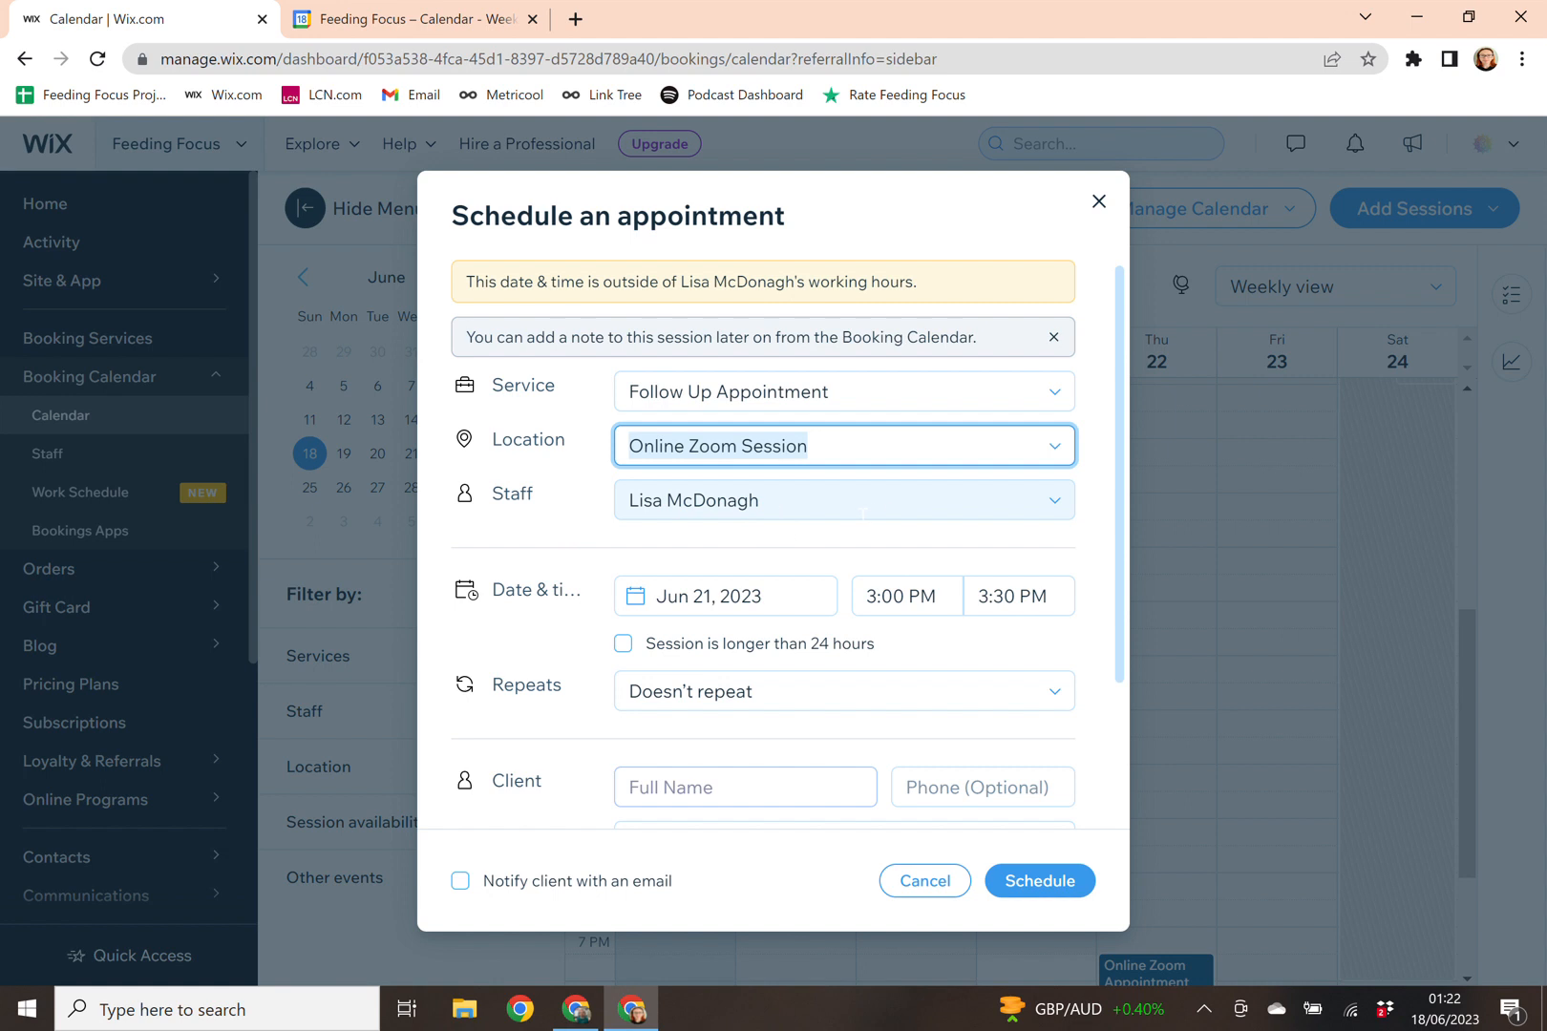
click(972, 506)
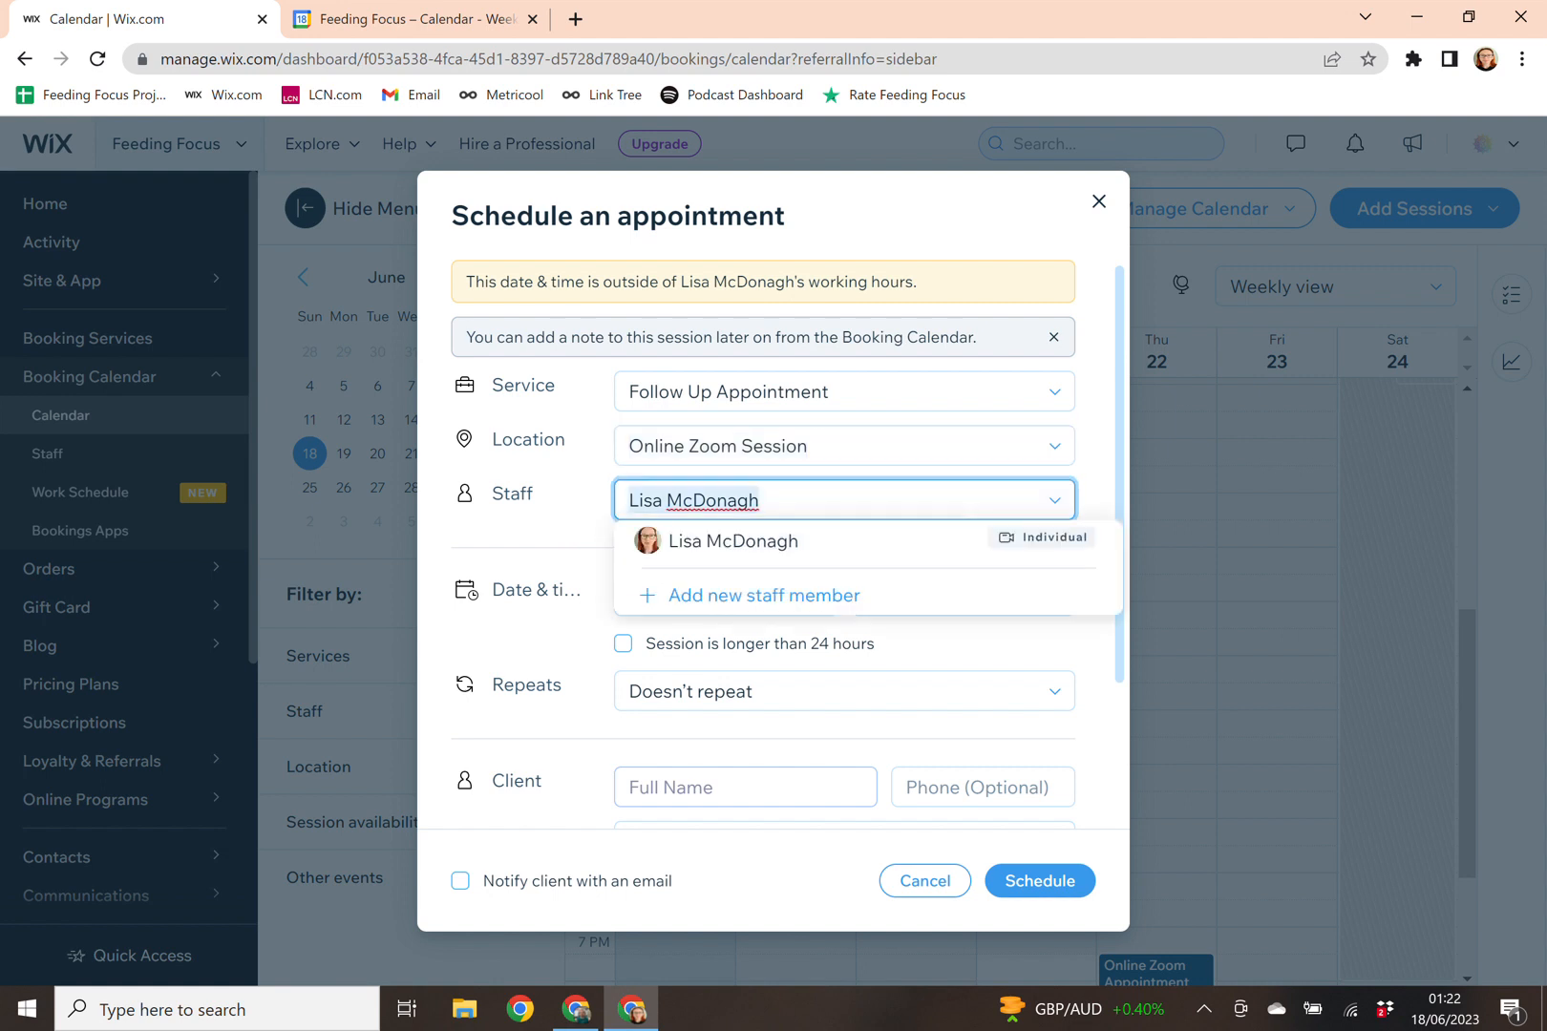
click(792, 543)
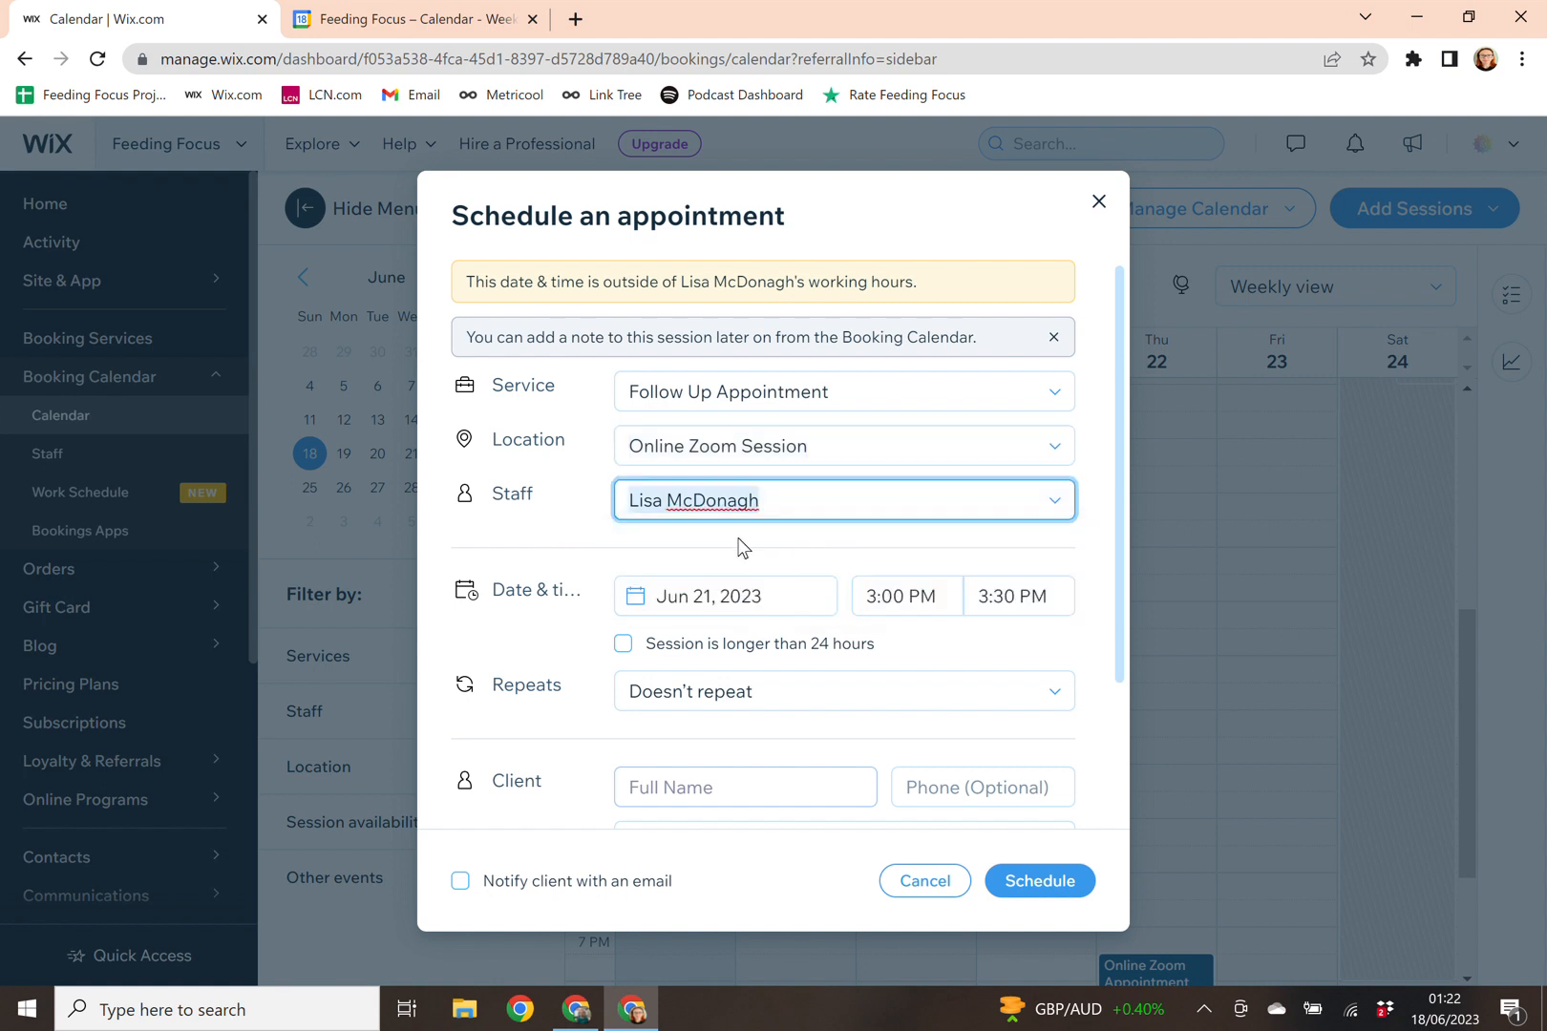
Examine the available end times and repeat intervals for the appointment, and close the lists without changing either setting.
scroll(737, 547, down, 1)
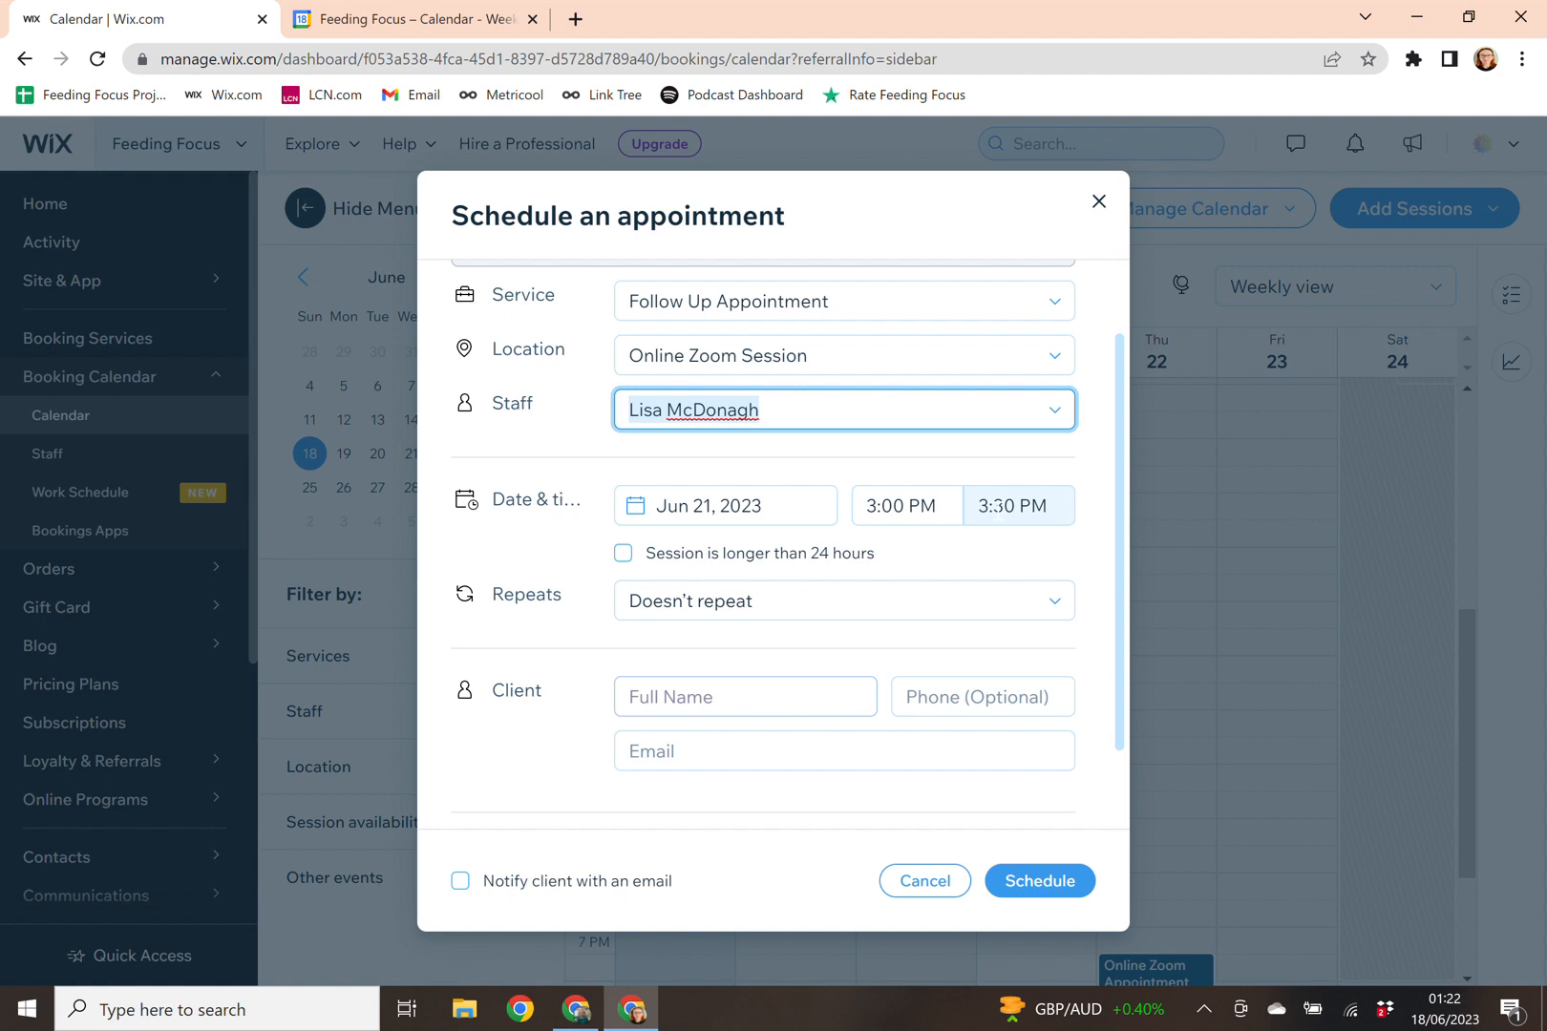
click(996, 507)
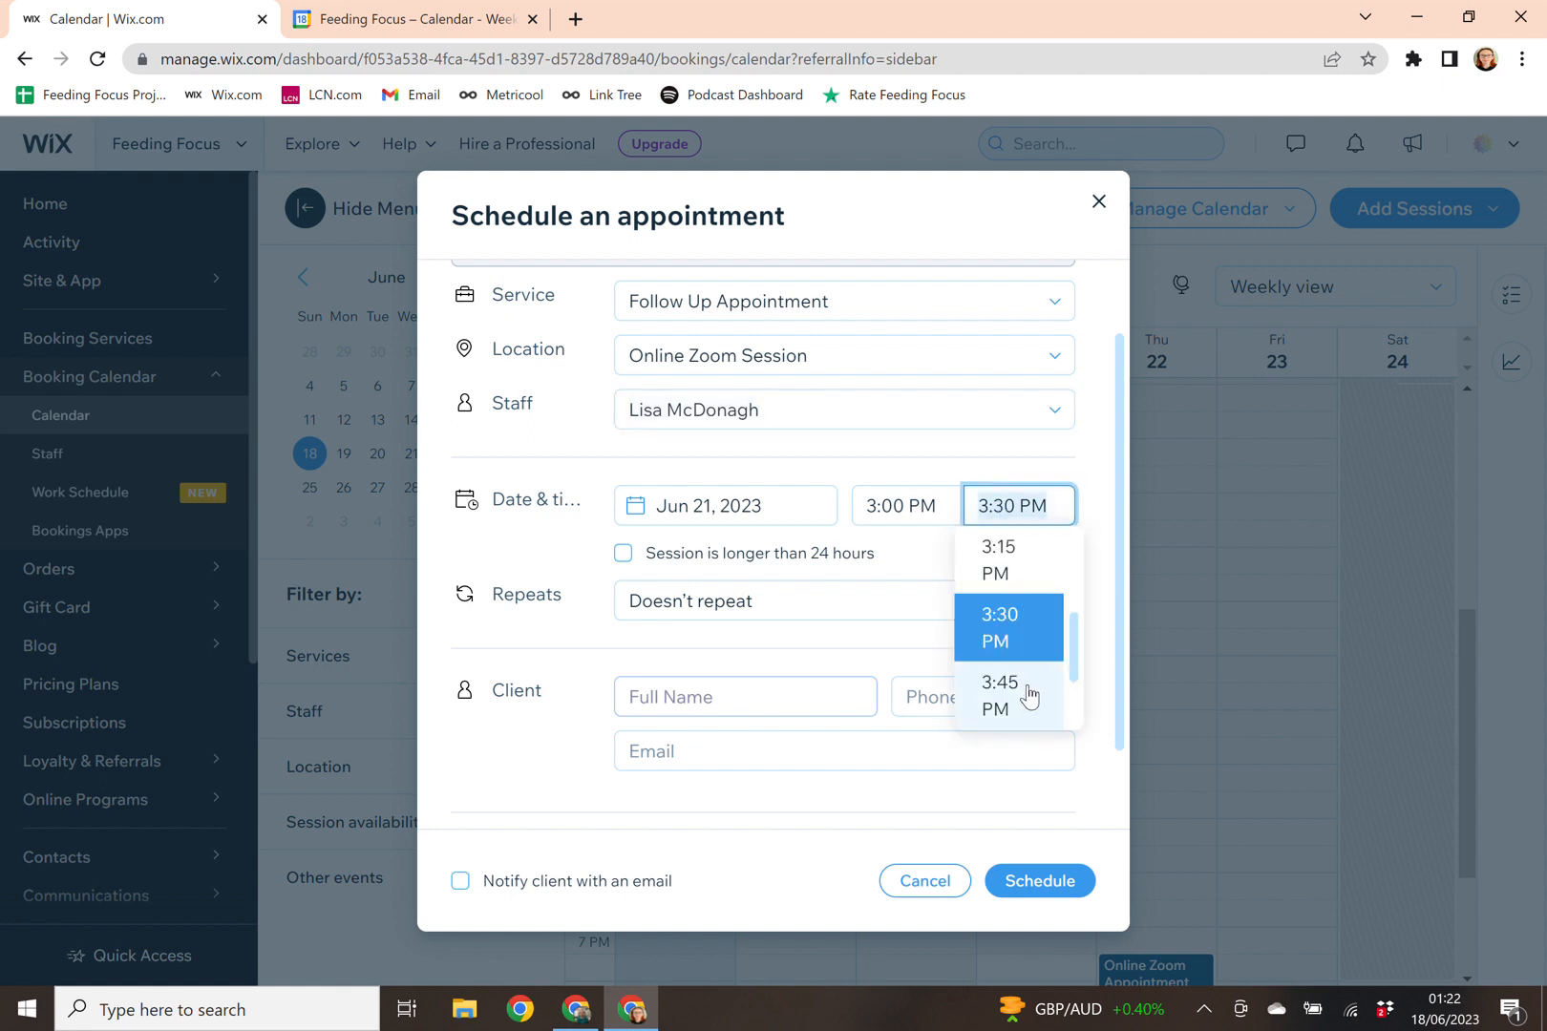
click(1103, 585)
scroll(953, 608, down, 1)
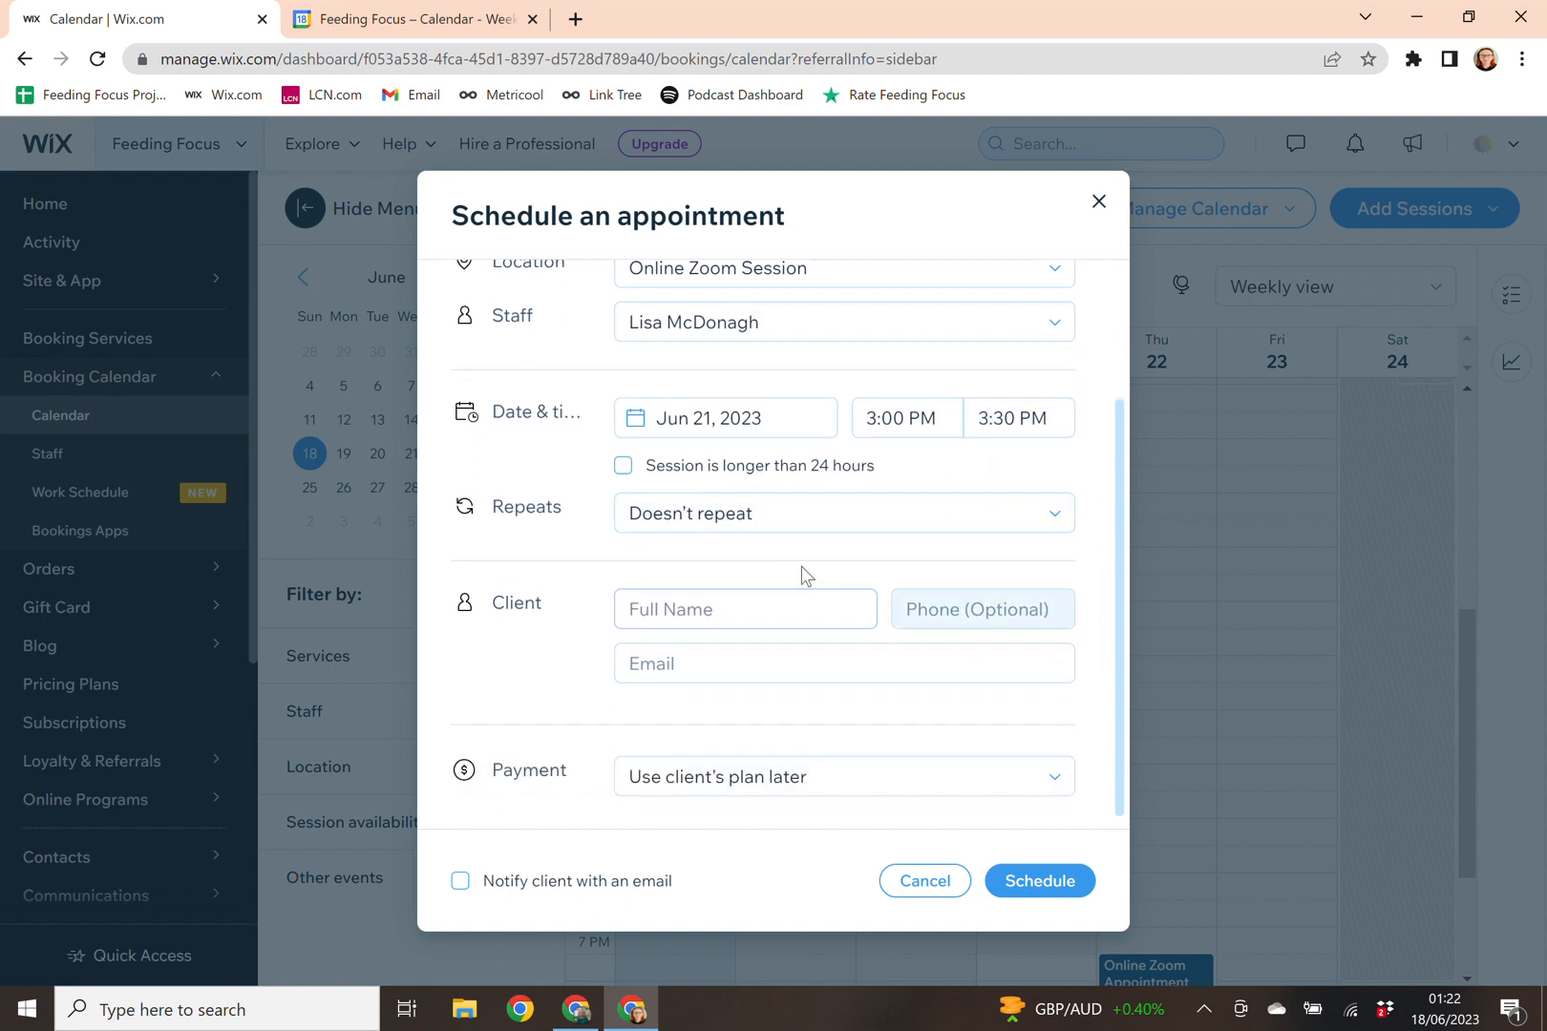
click(729, 516)
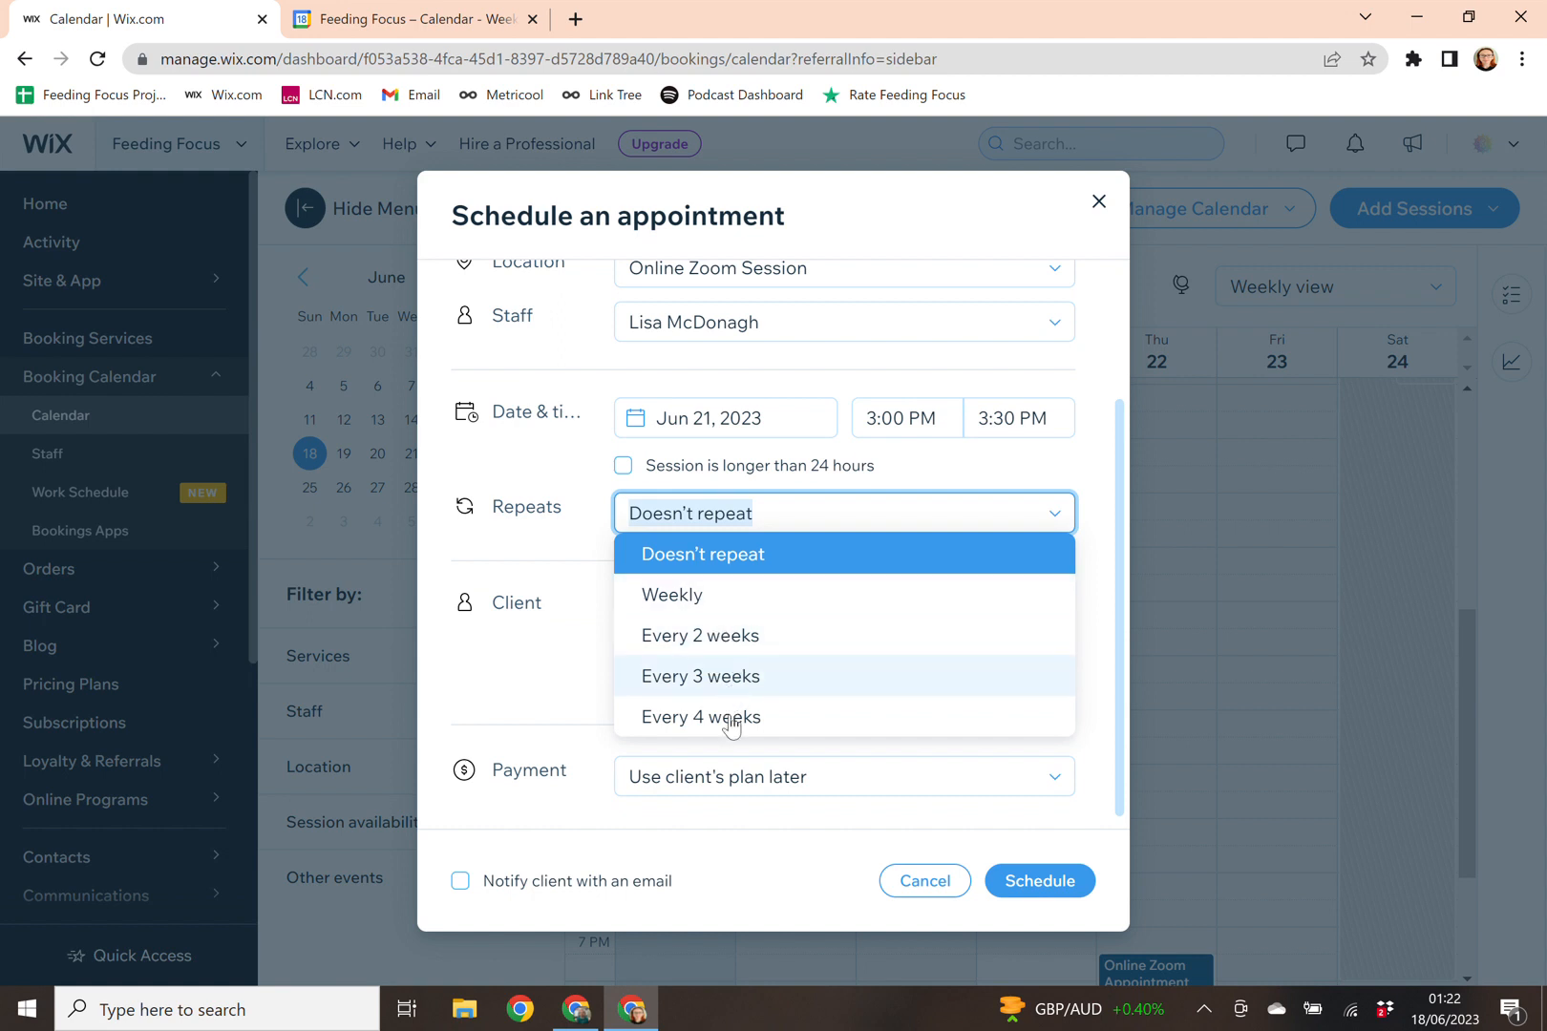
click(552, 487)
Look up the client by first name and fill in the client details from the matching existing contact.
scroll(568, 504, down, 1)
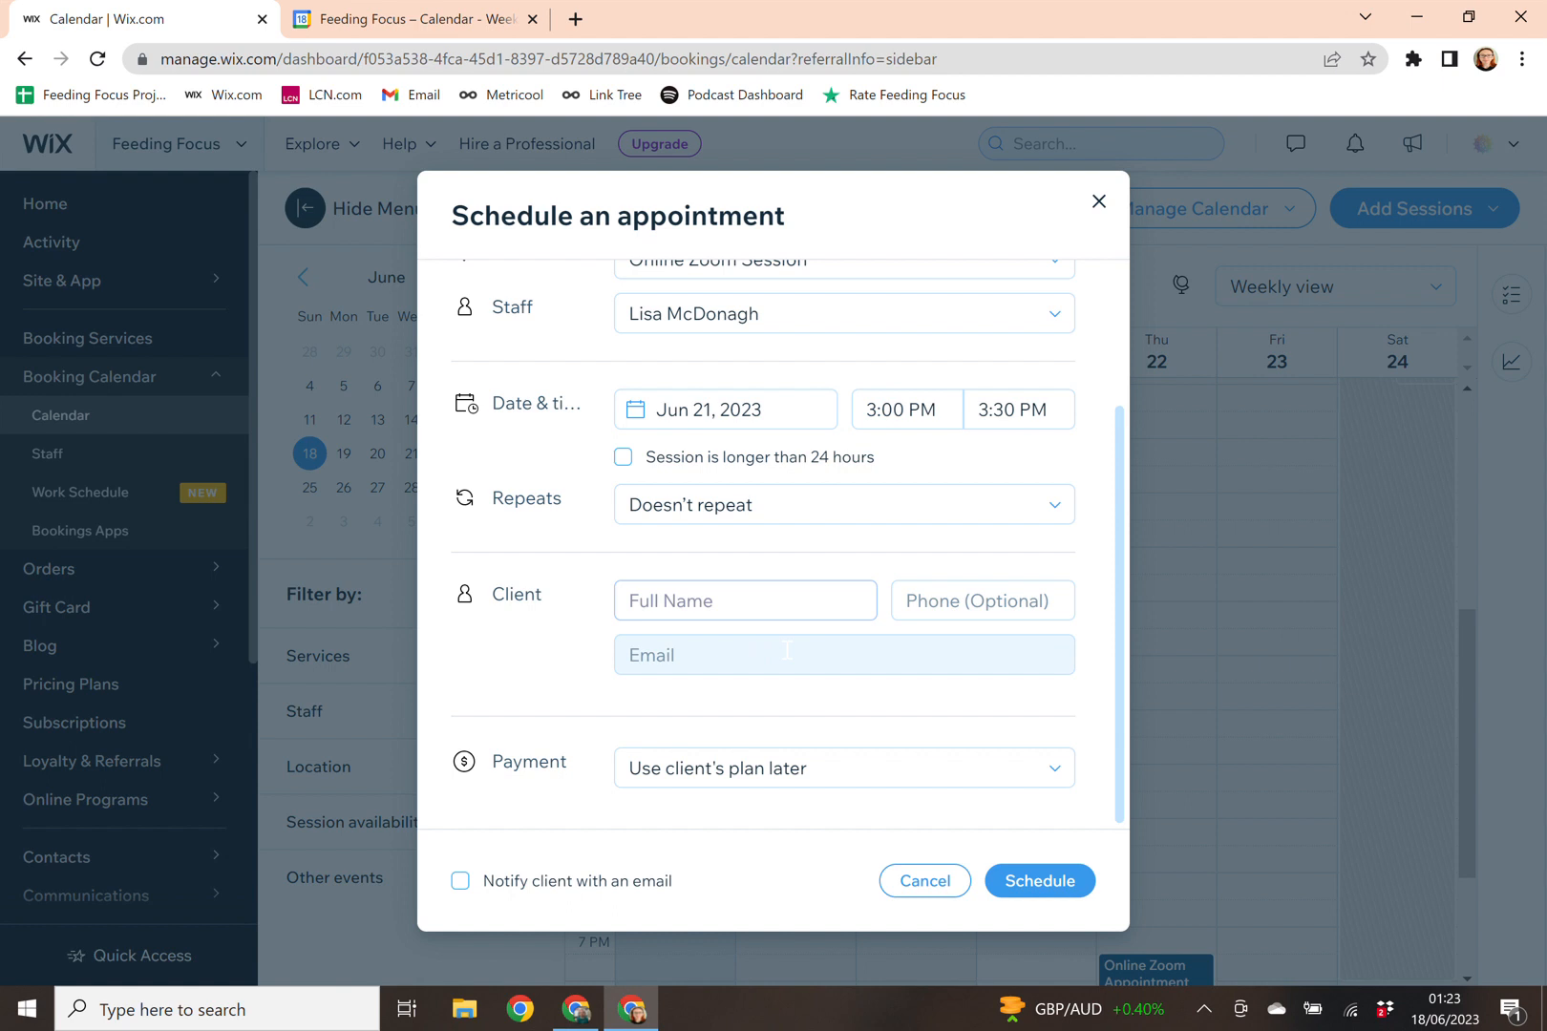
click(668, 602)
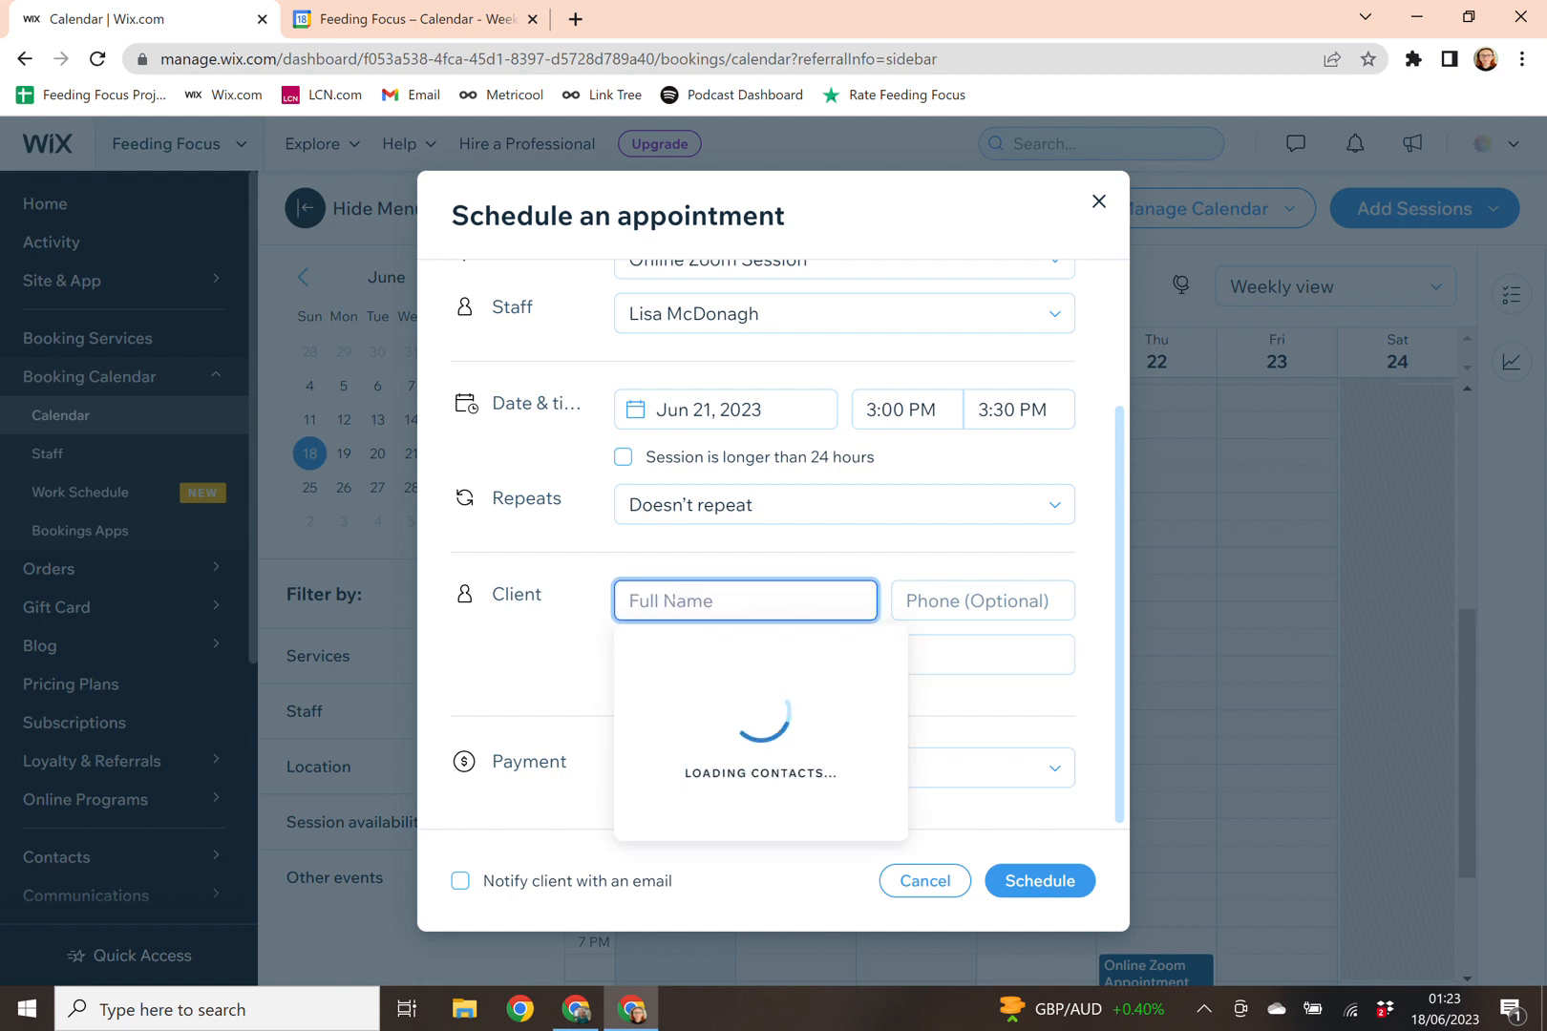
text(gary)
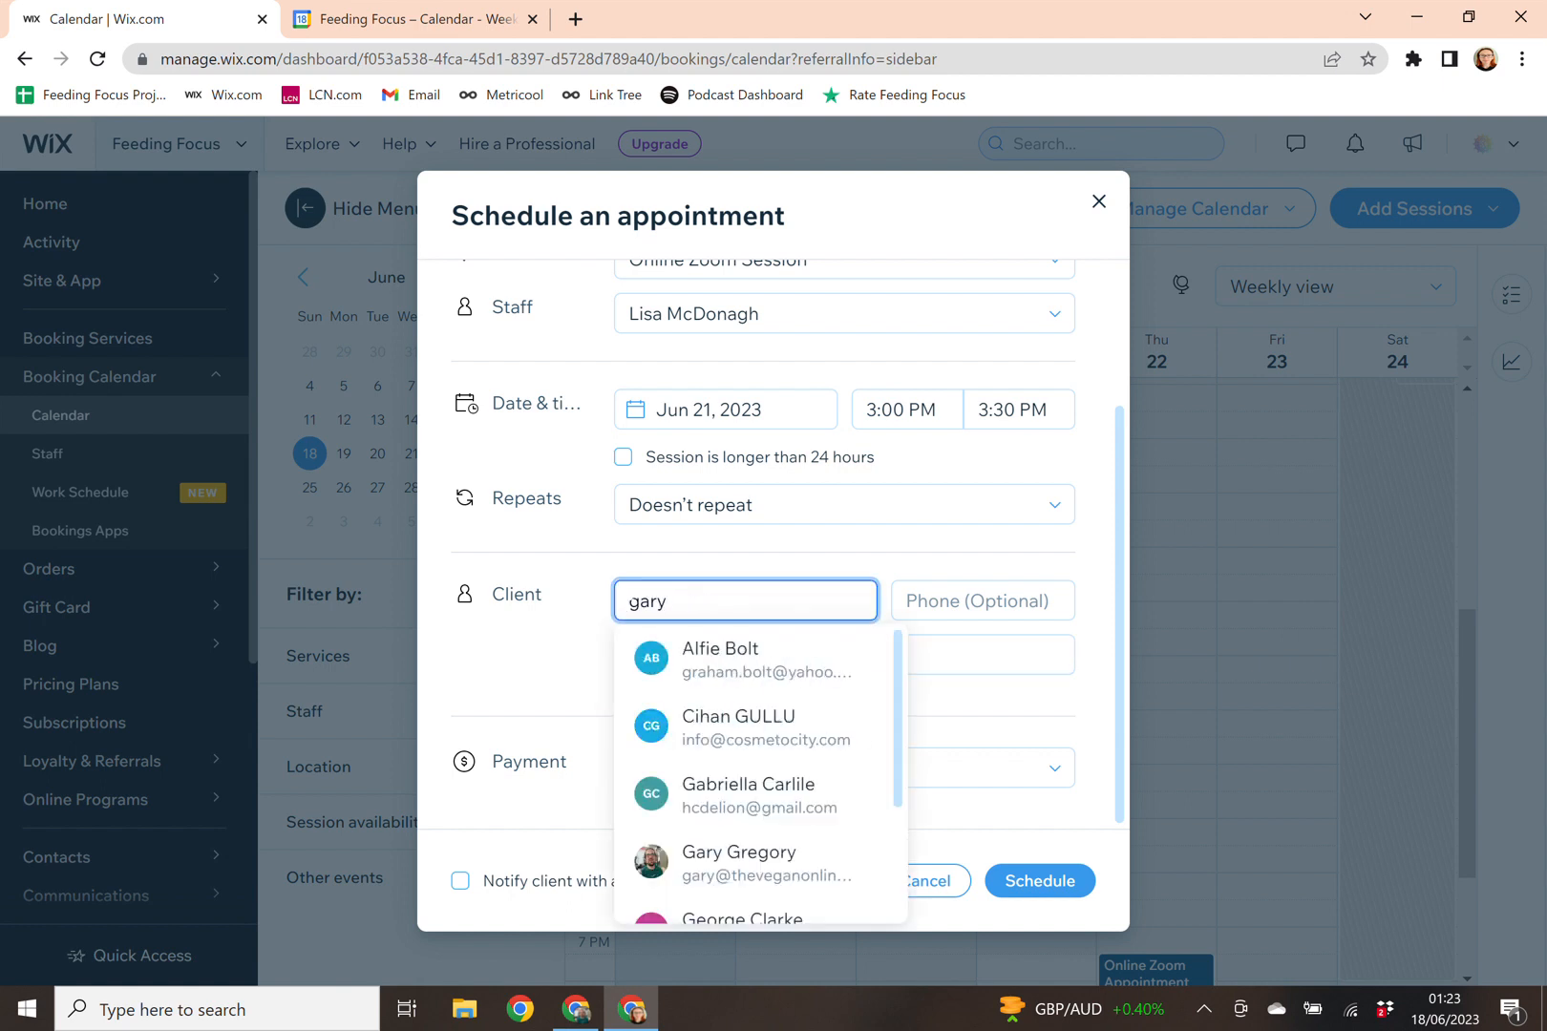
click(762, 855)
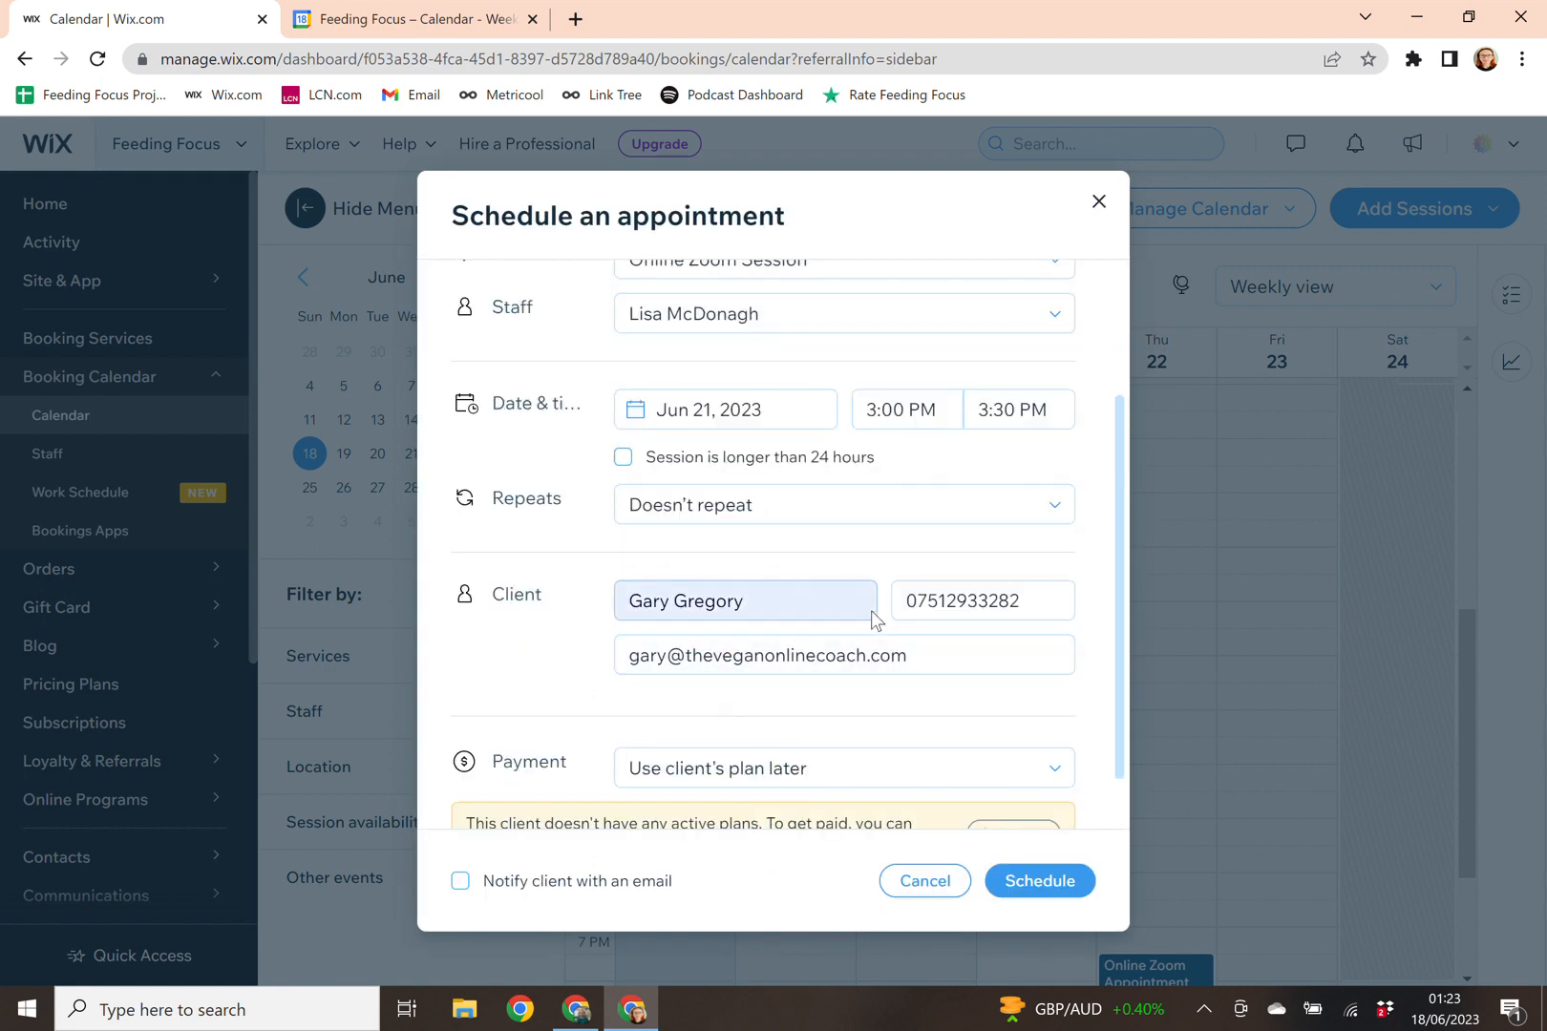
Compare the payment options, trying Charge with invoice, and set the payment to Collect payment later.
scroll(893, 678, down, 1)
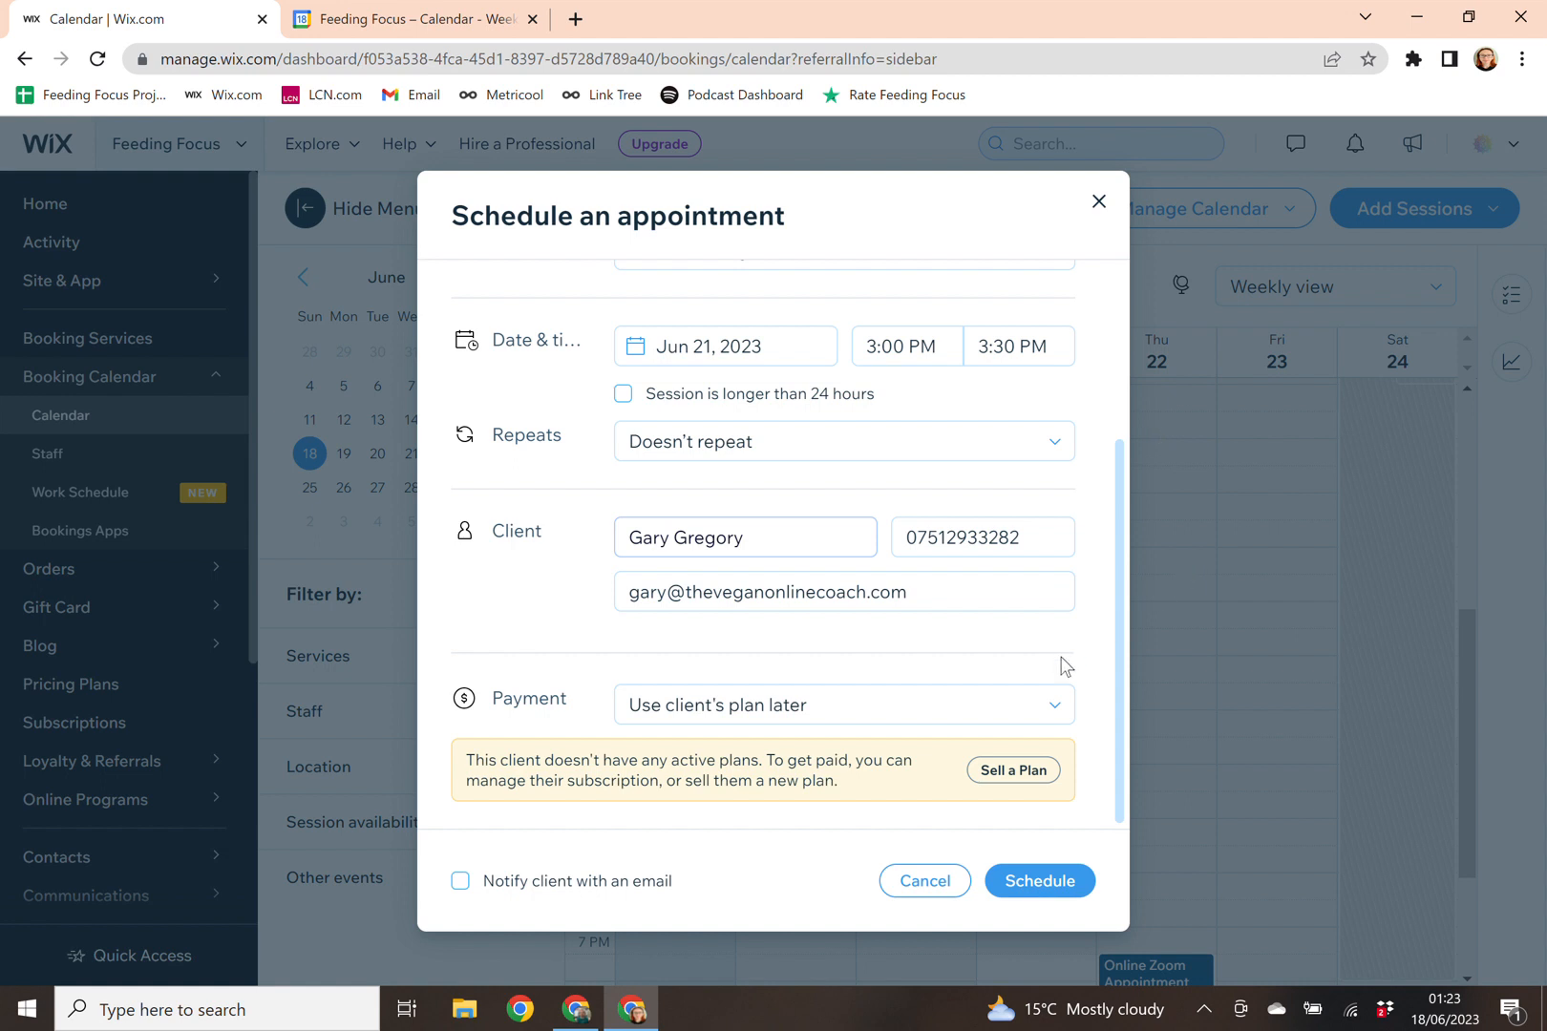
click(840, 724)
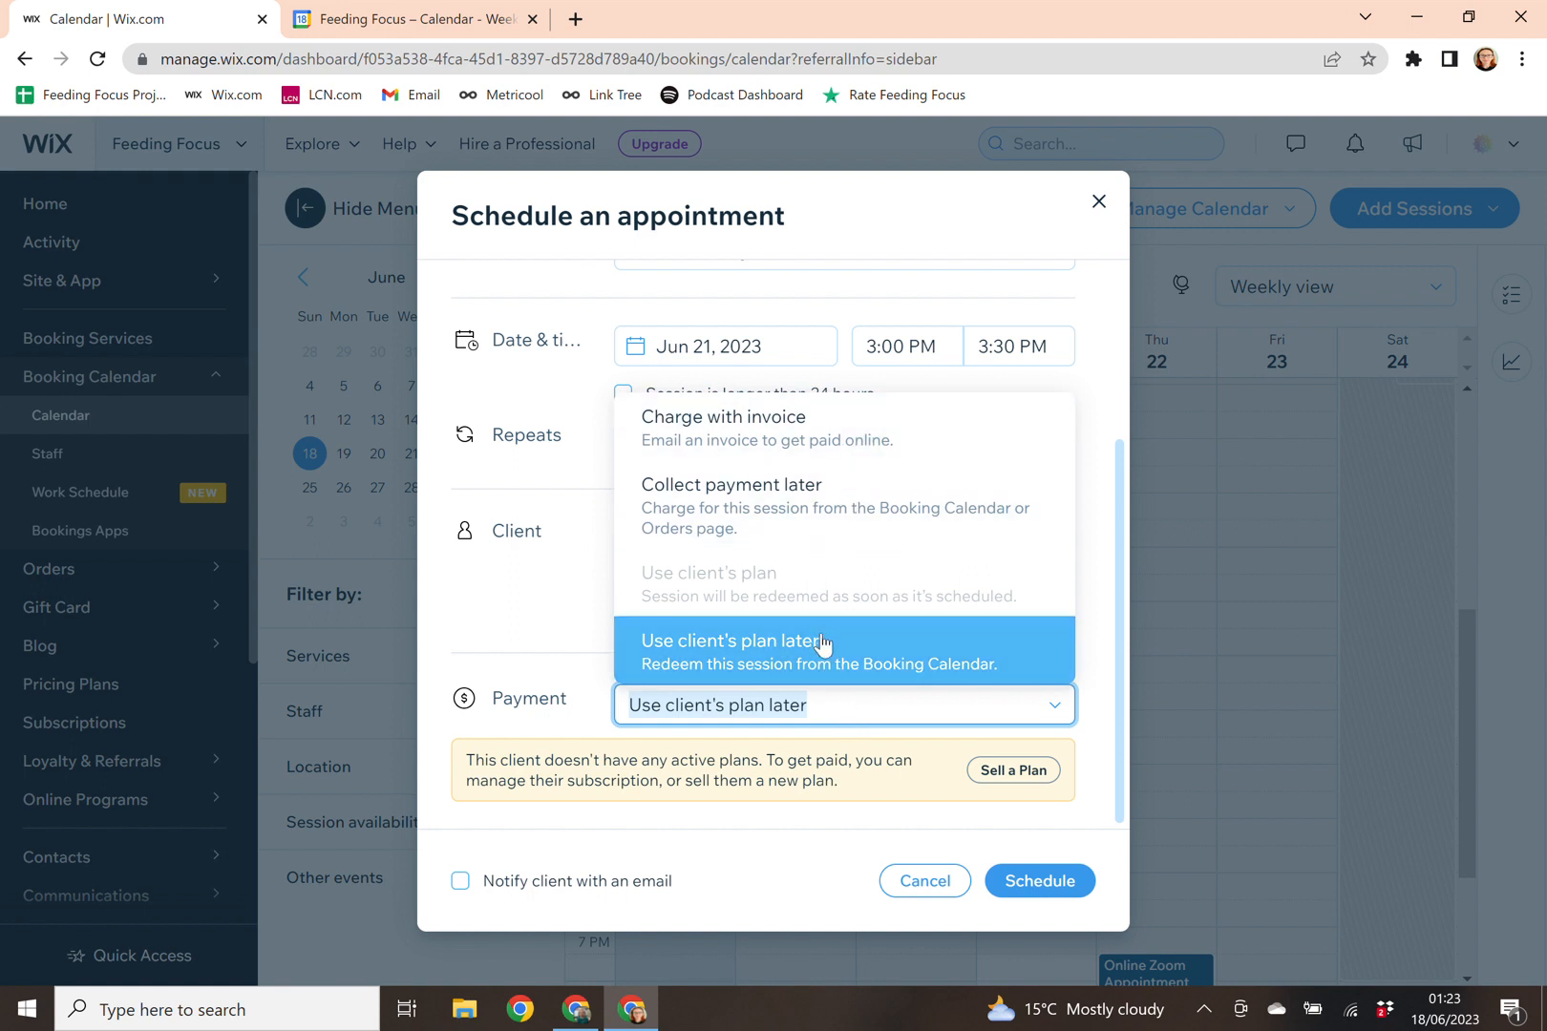
click(816, 449)
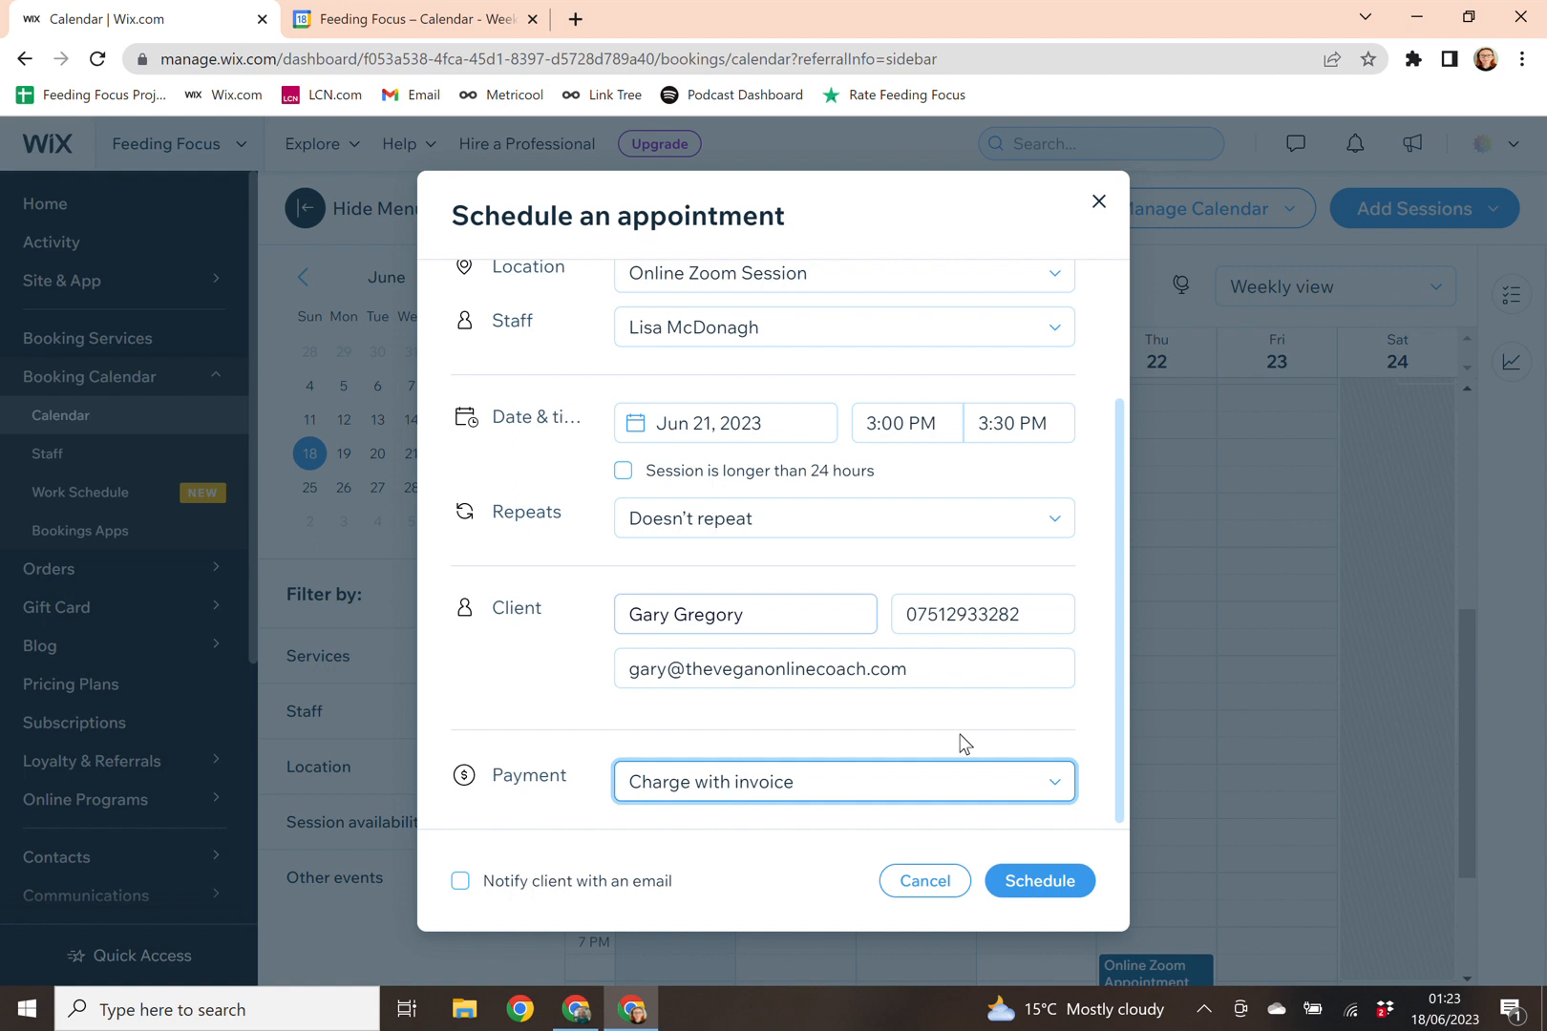
click(780, 781)
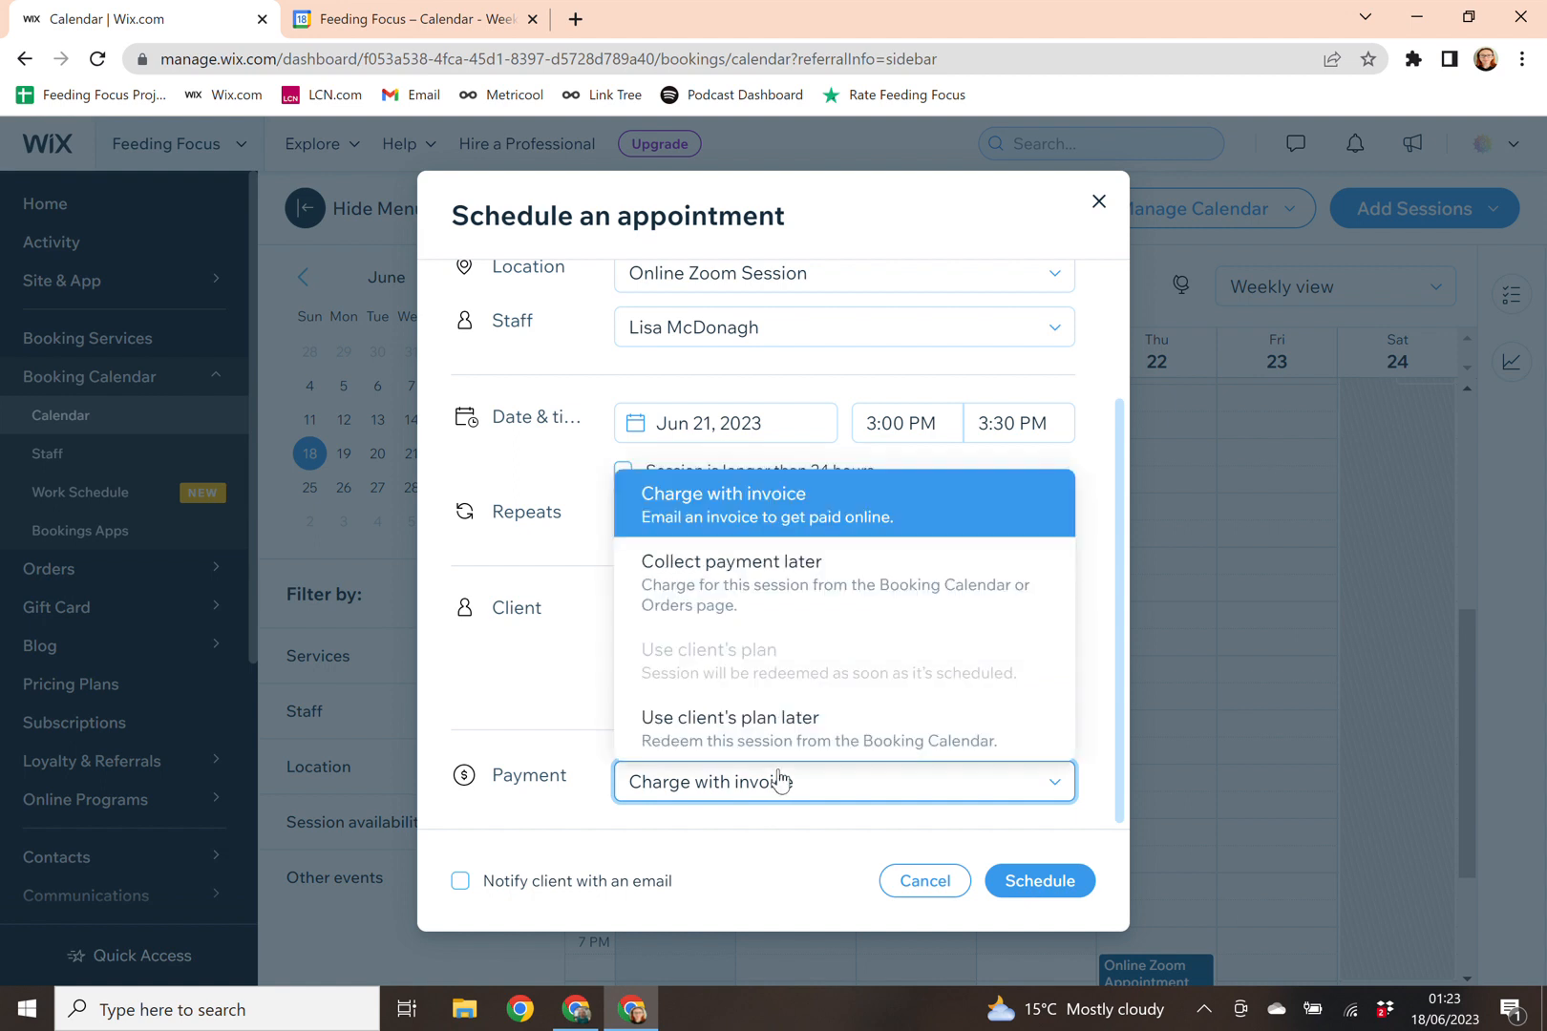
click(783, 619)
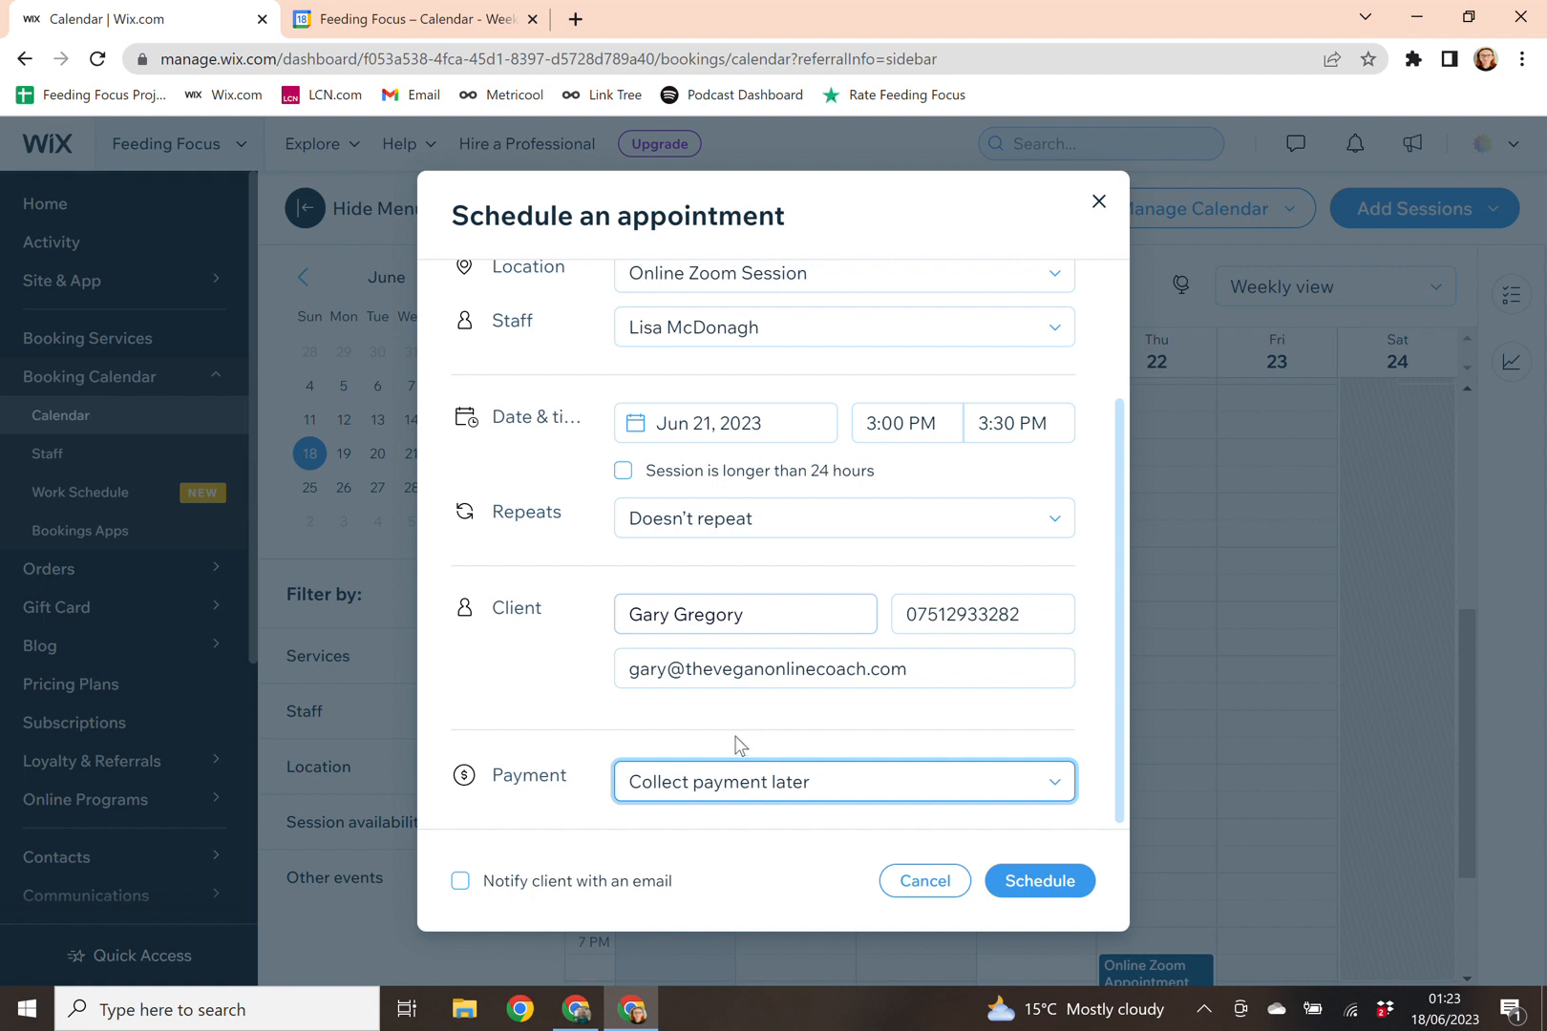
click(993, 791)
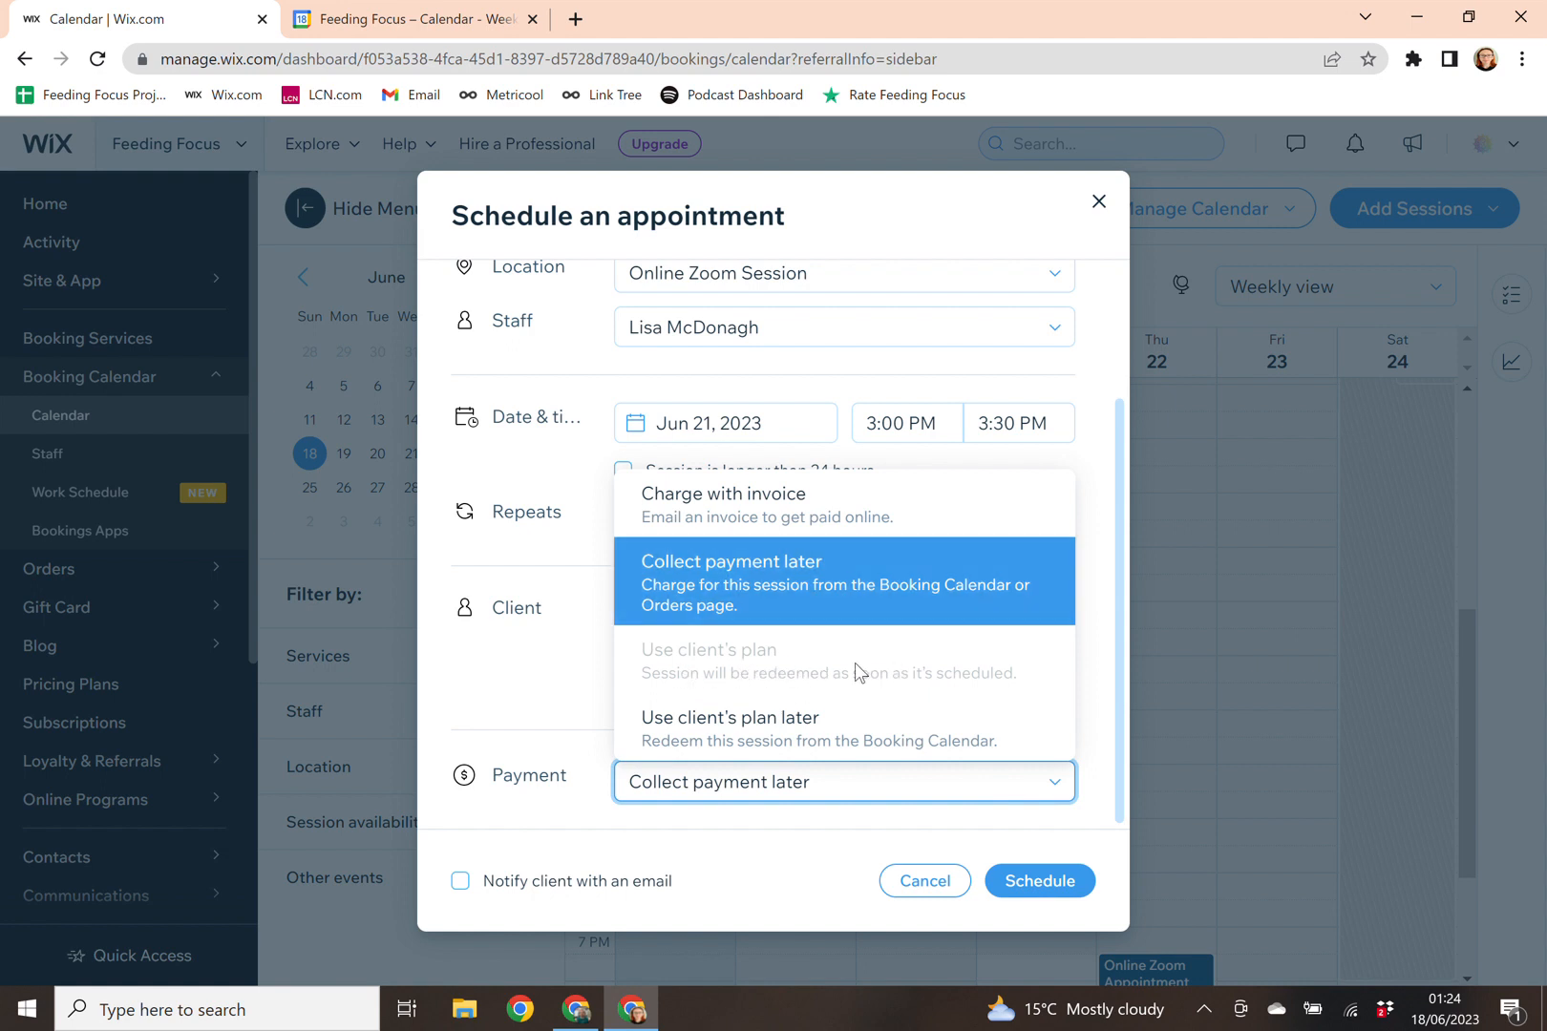
click(803, 663)
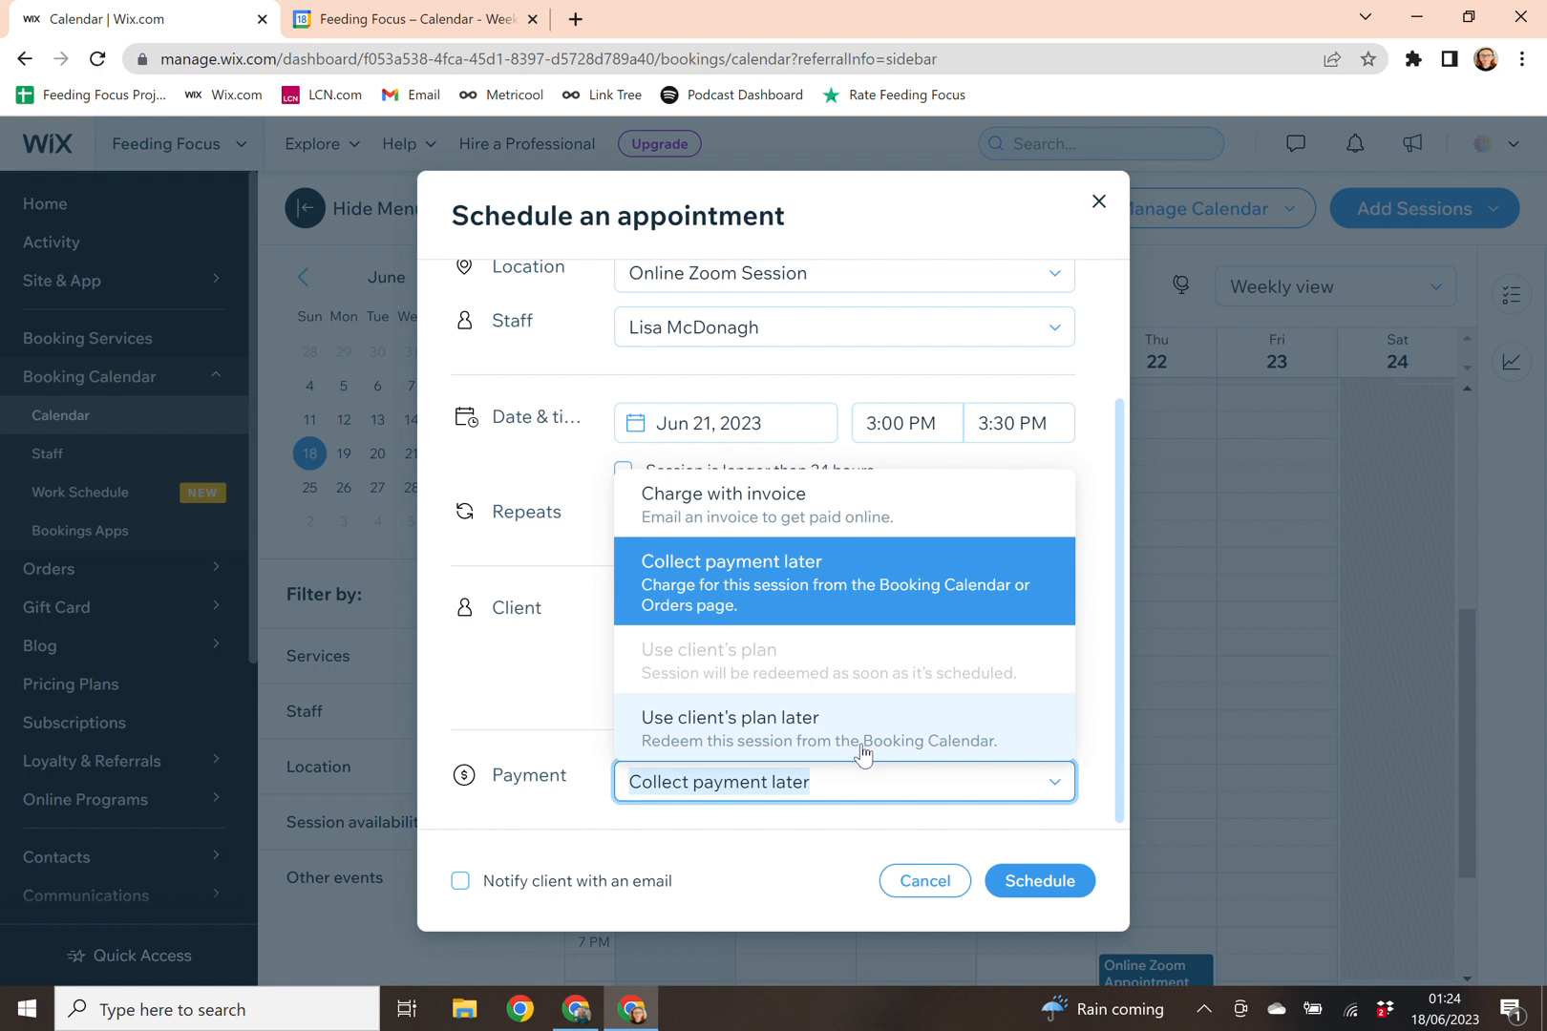
click(746, 589)
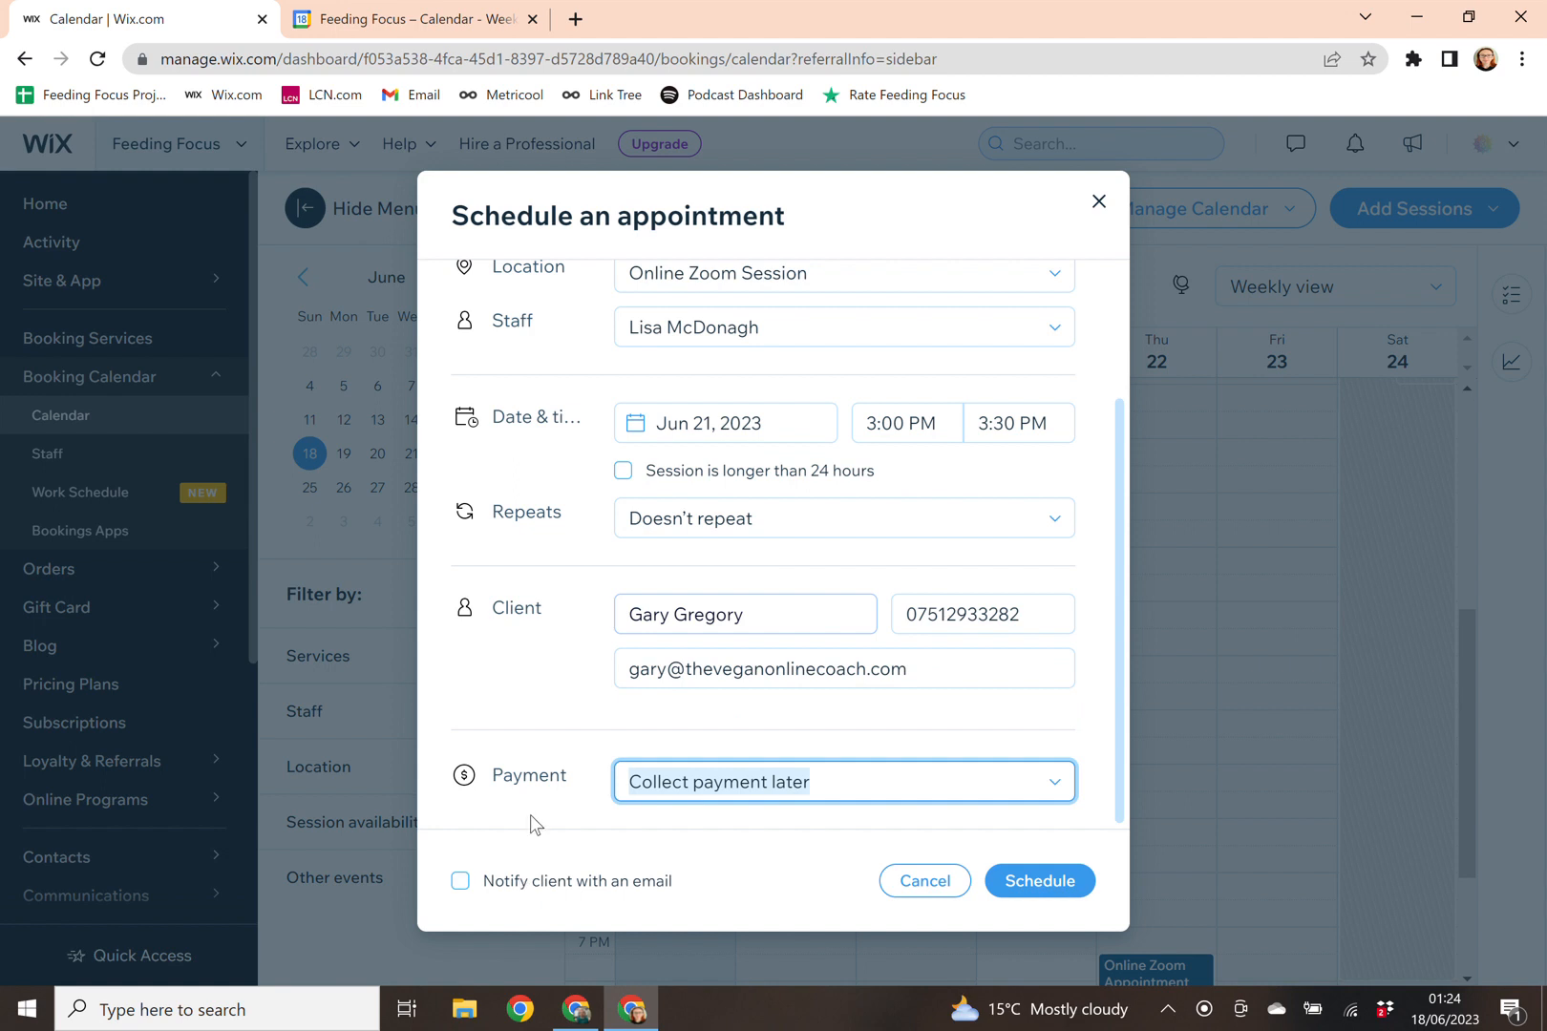
Enable the email notification for the client and schedule the appointment.
click(460, 885)
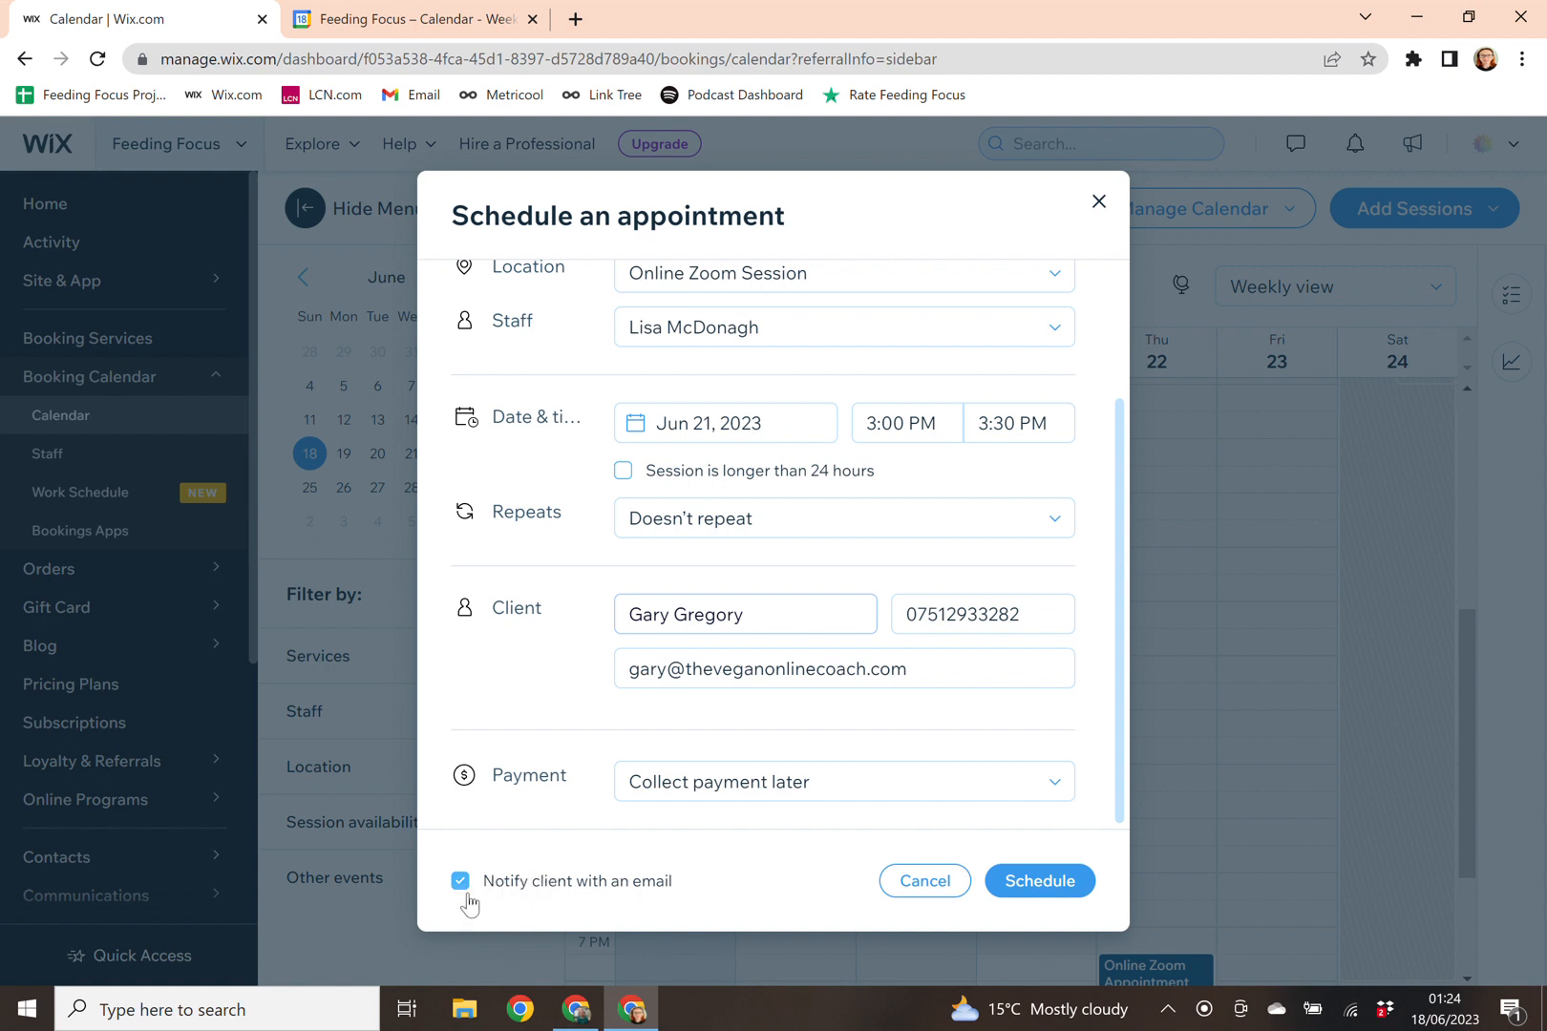
click(1018, 893)
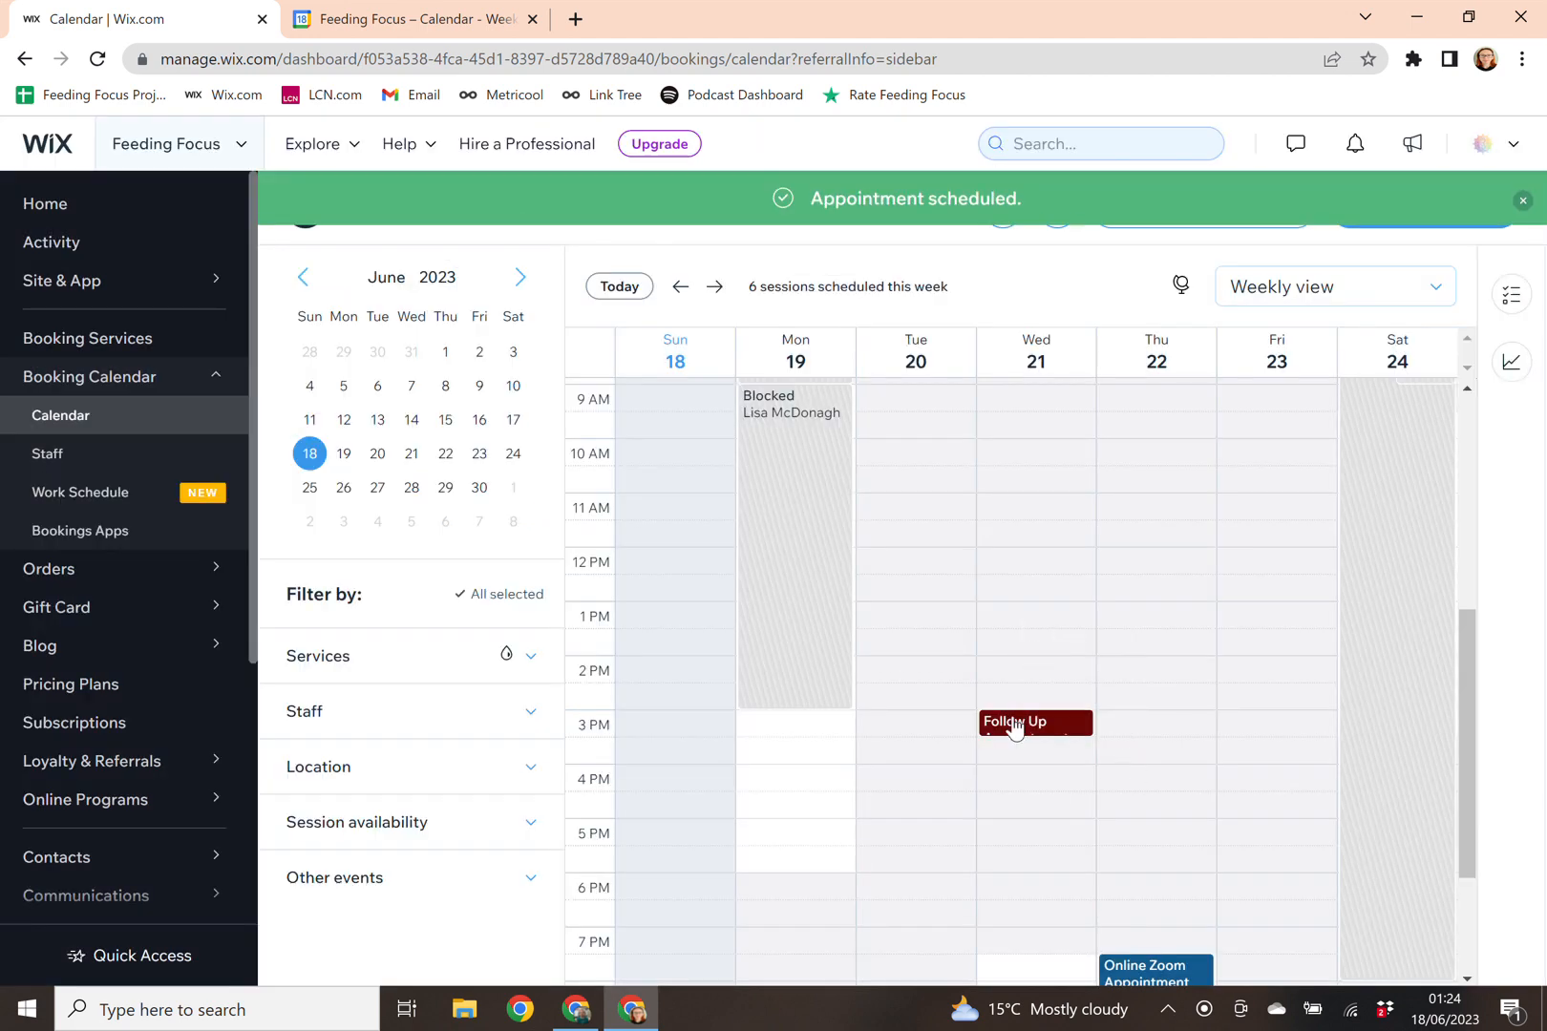
Switch to Google Calendar and check the week of June 19 to 25 for the new follow-up appointment on Wednesday.
click(421, 33)
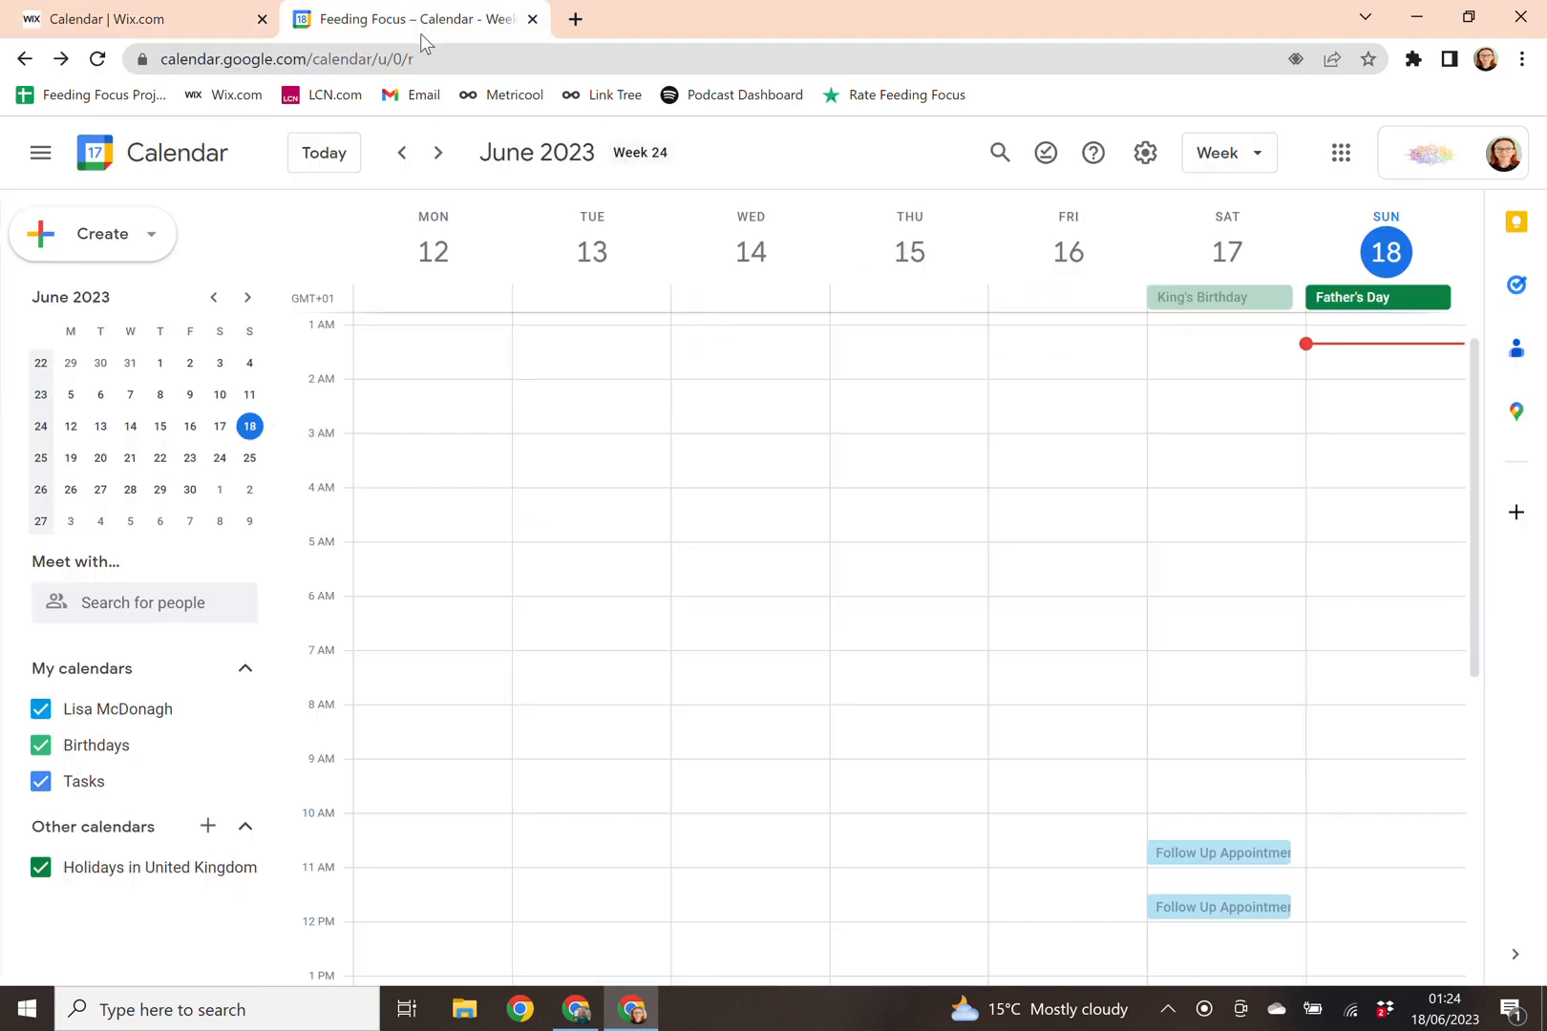
click(435, 152)
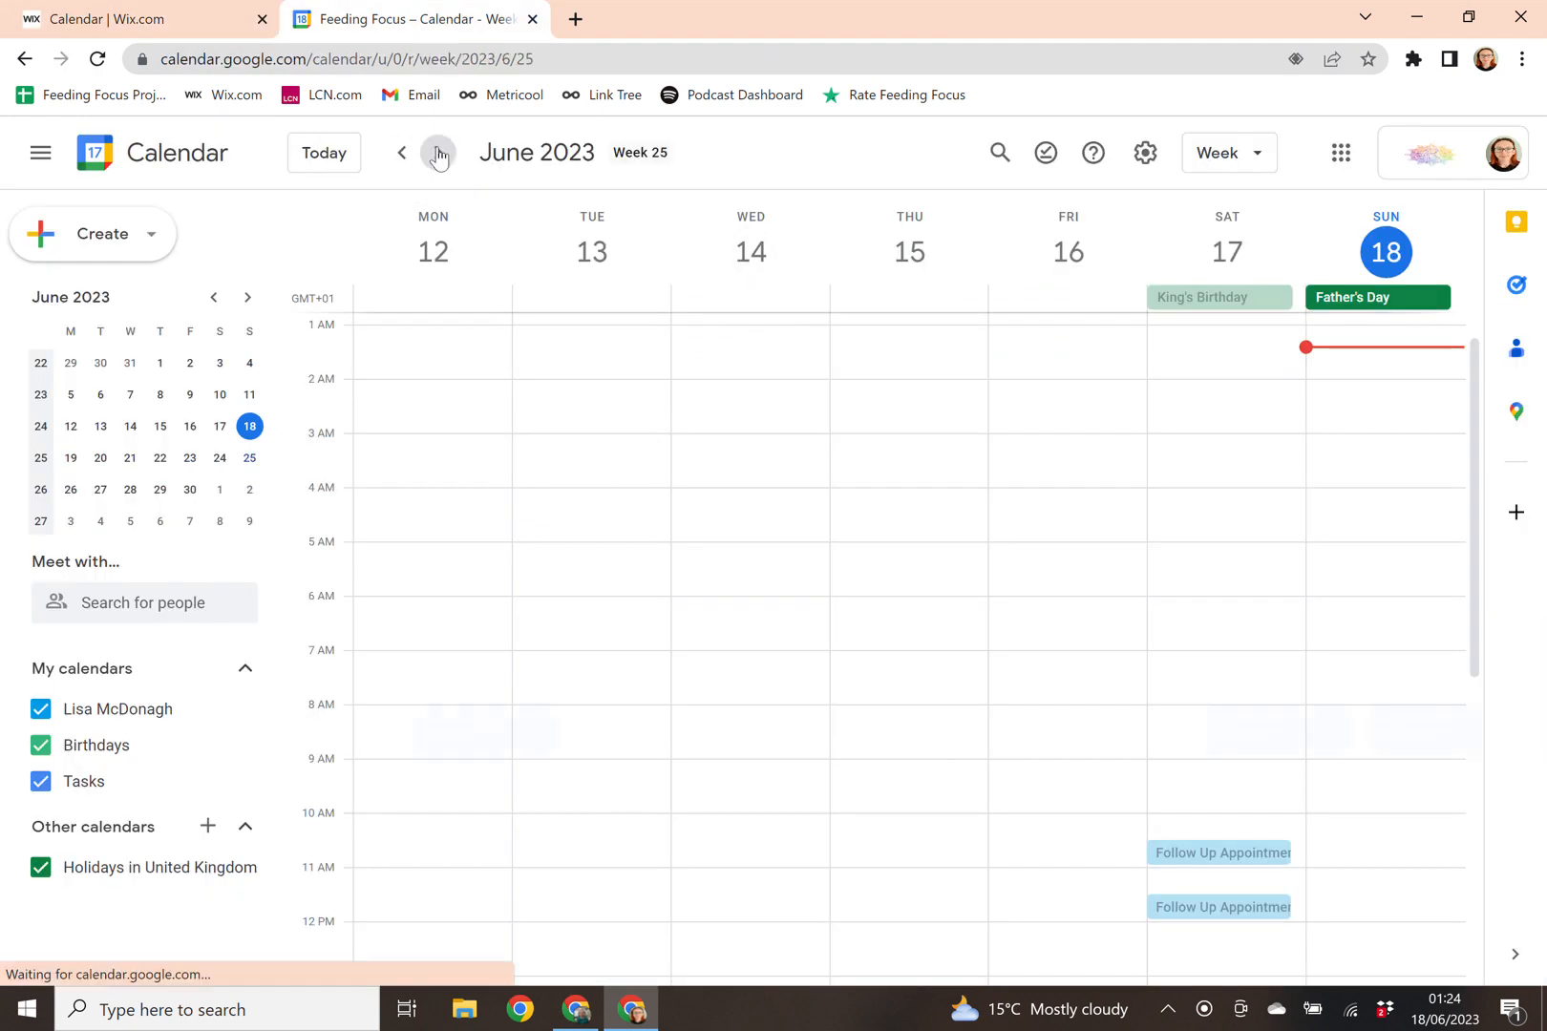
scroll(731, 578, down, 5)
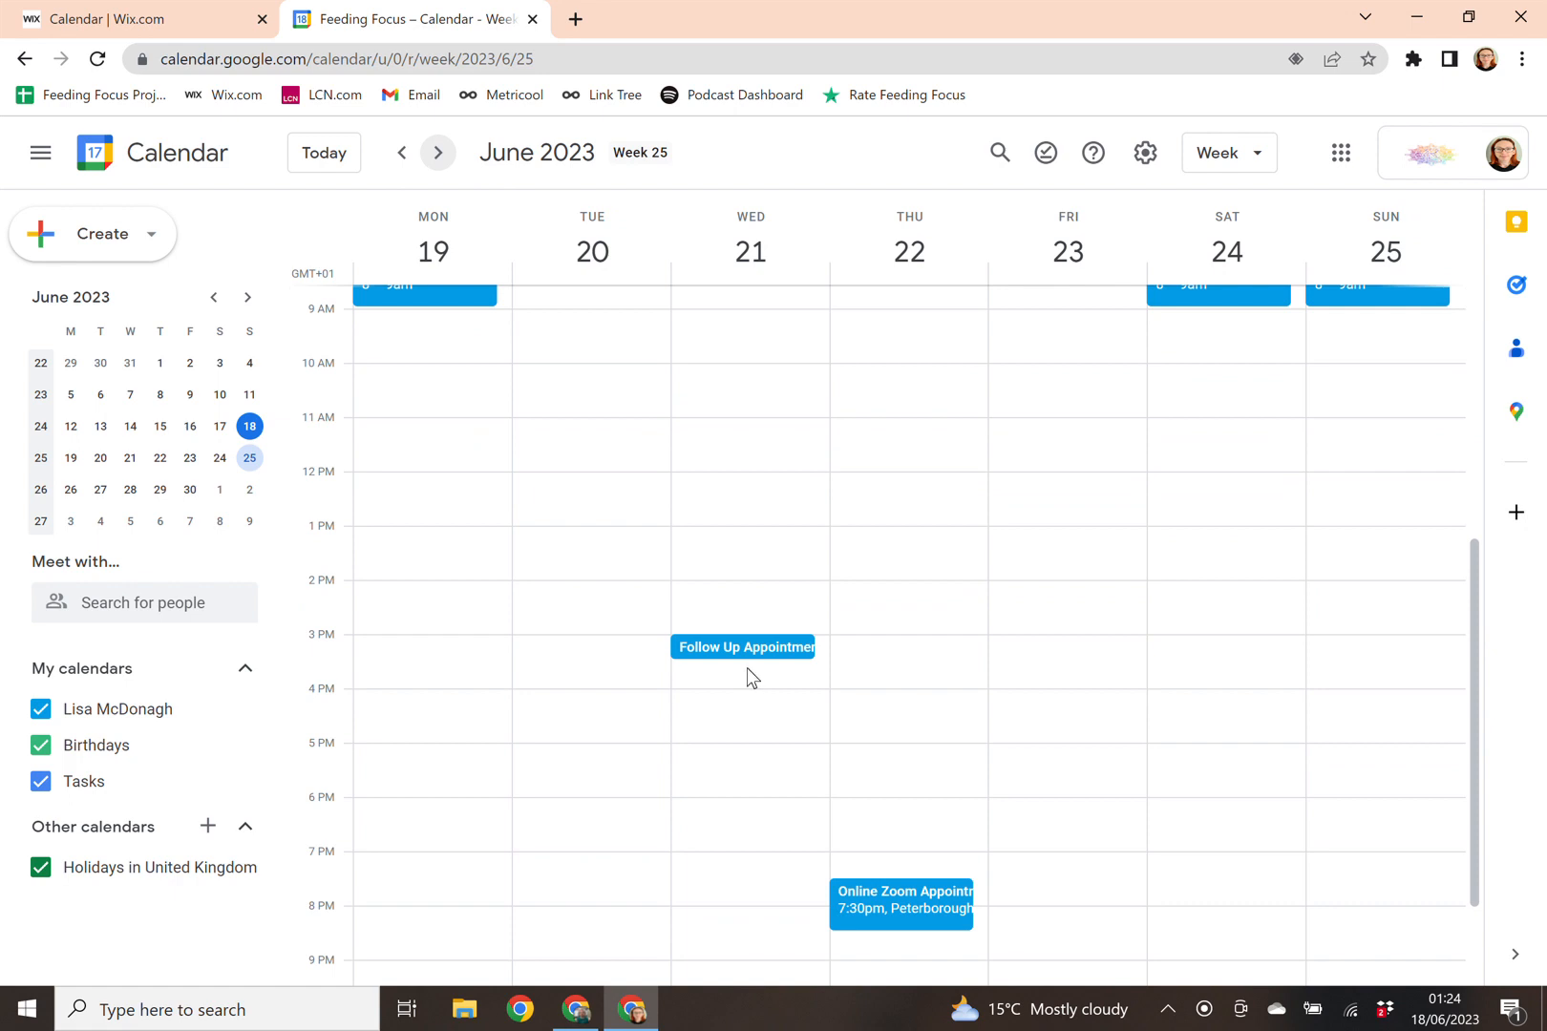
Return to the Wix booking calendar and examine the details and editing options of Wednesday's Follow Up Appointment, leaving its details open.
click(174, 26)
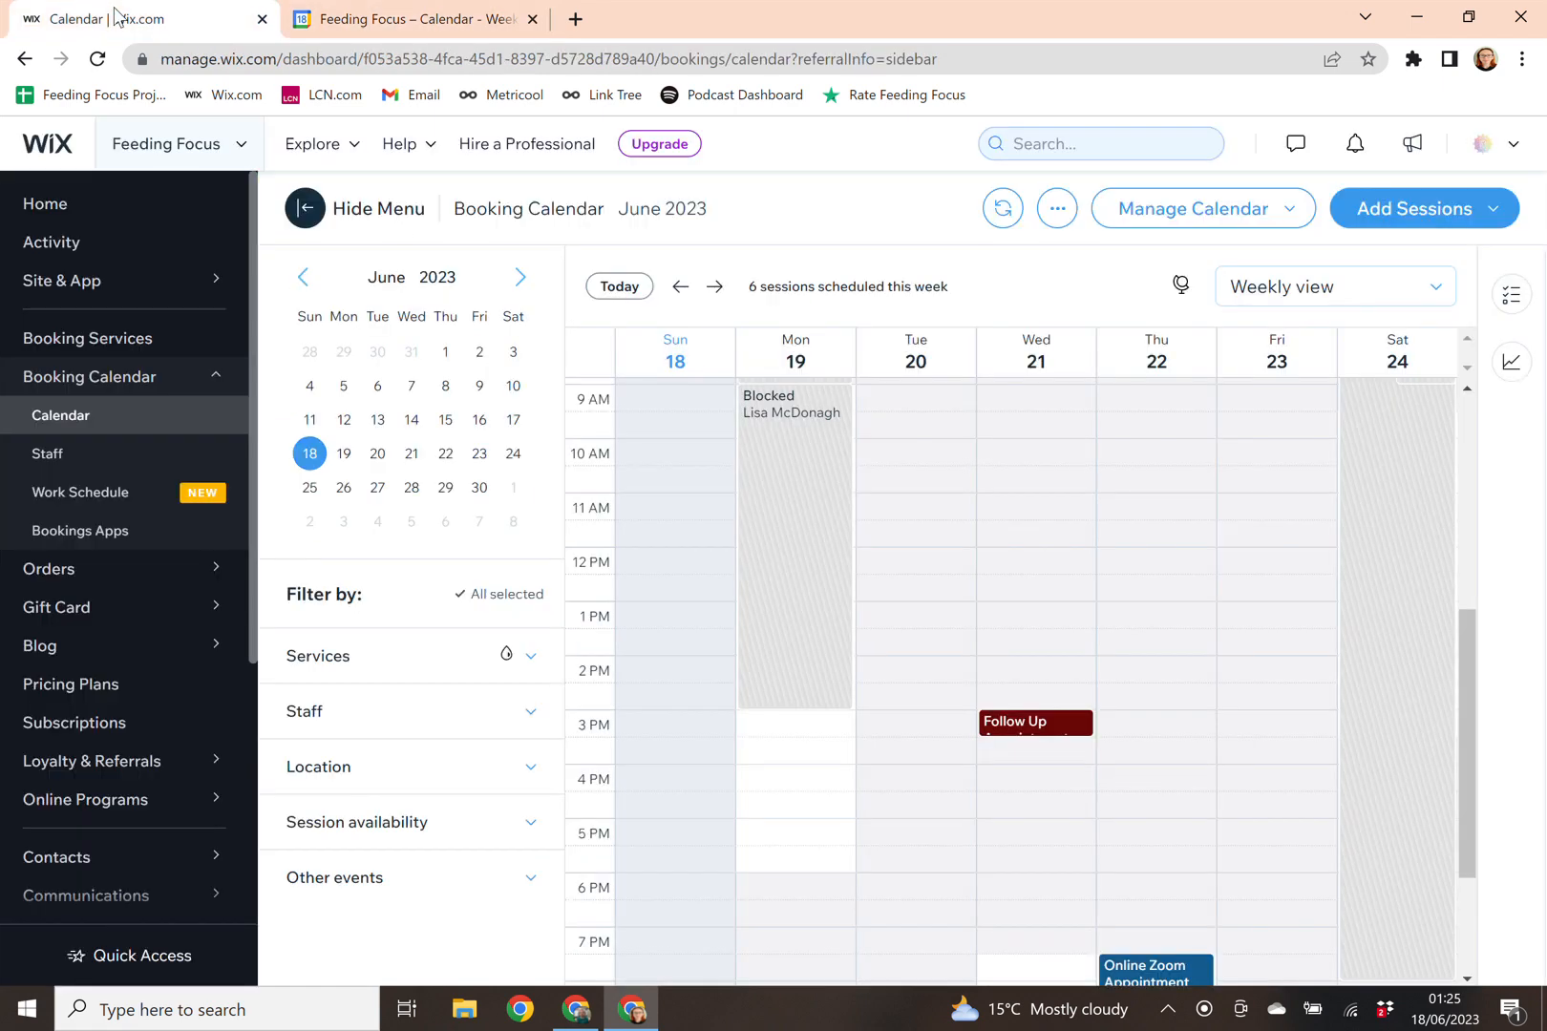
click(1001, 731)
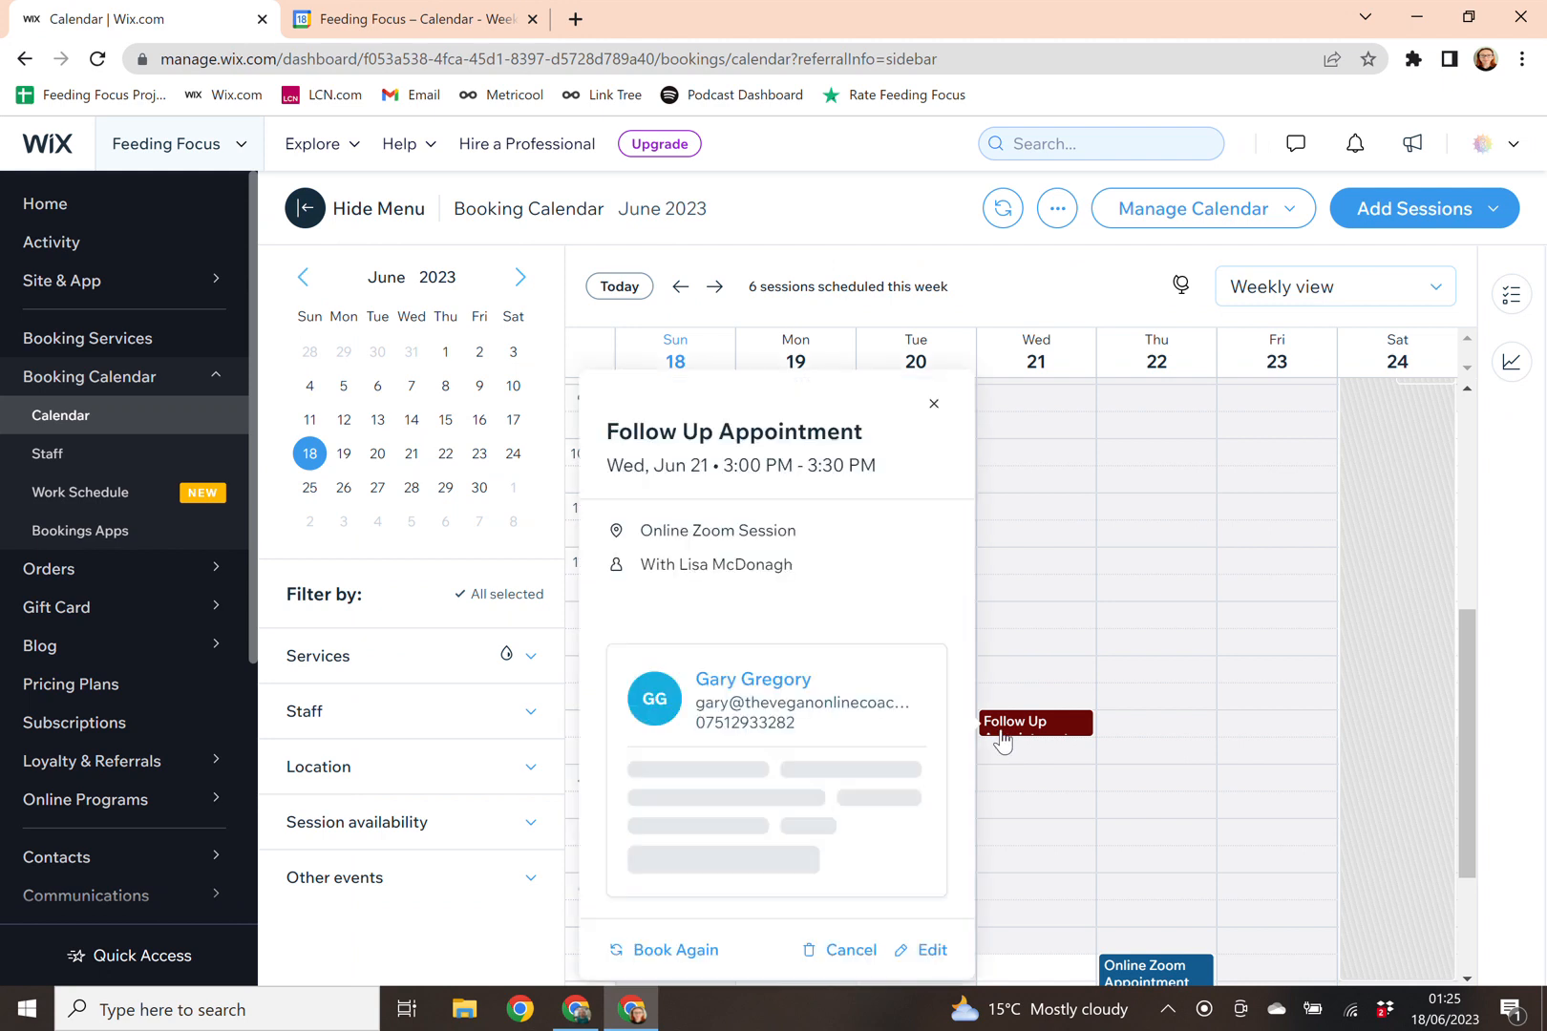
click(932, 950)
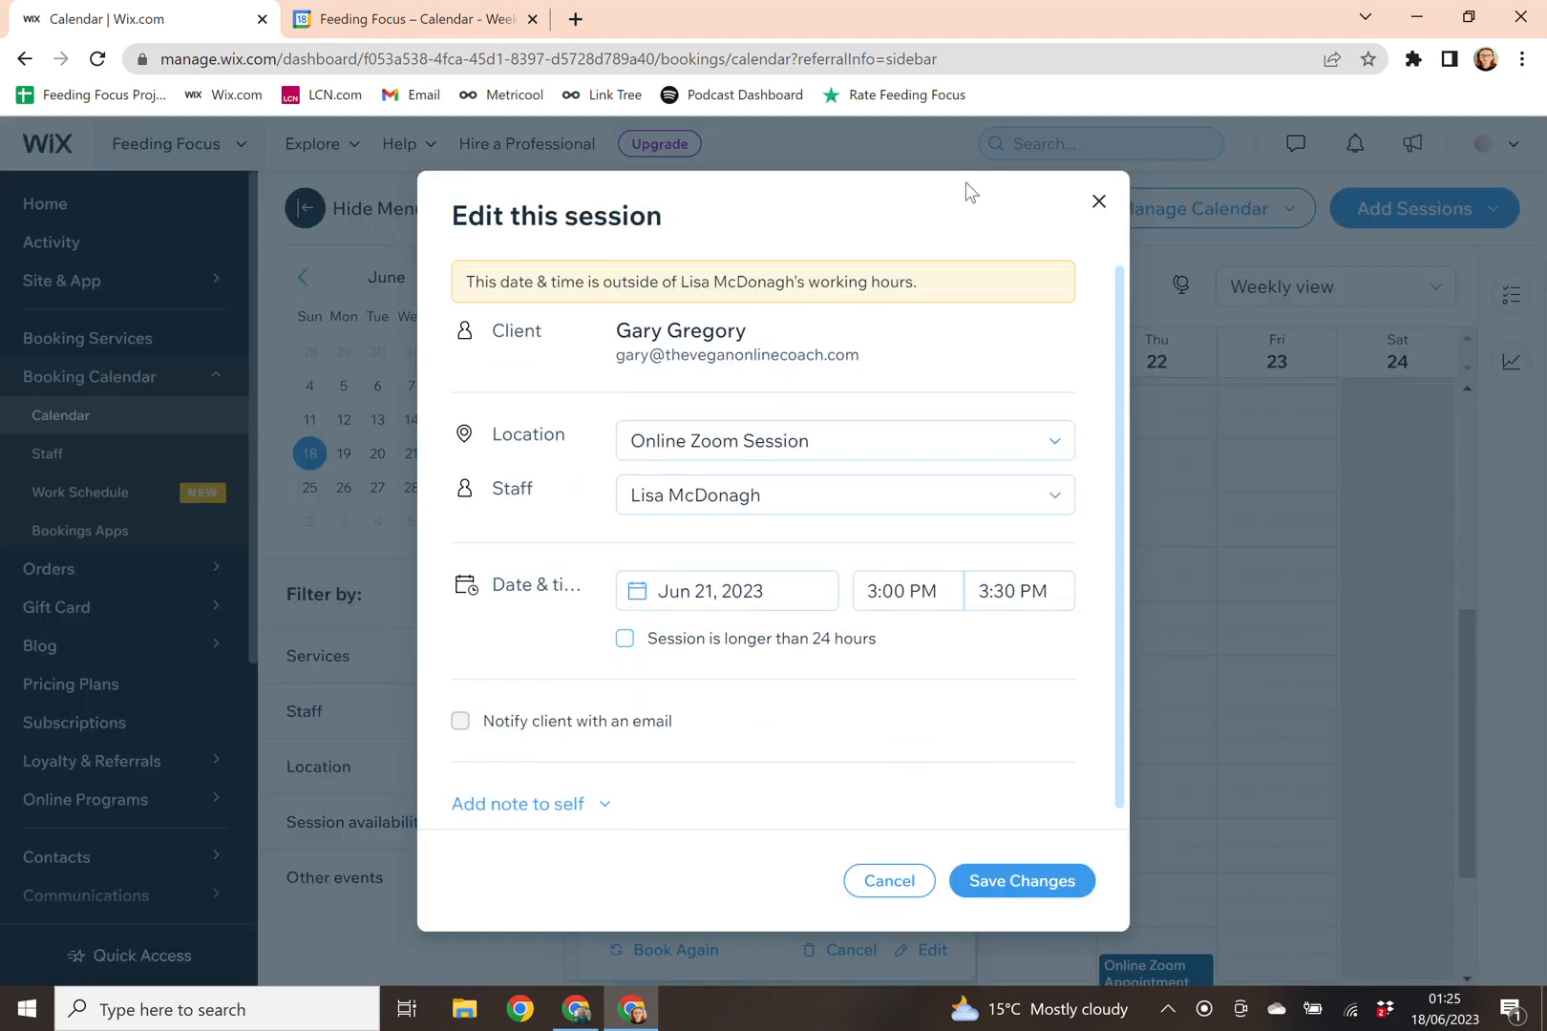
click(883, 884)
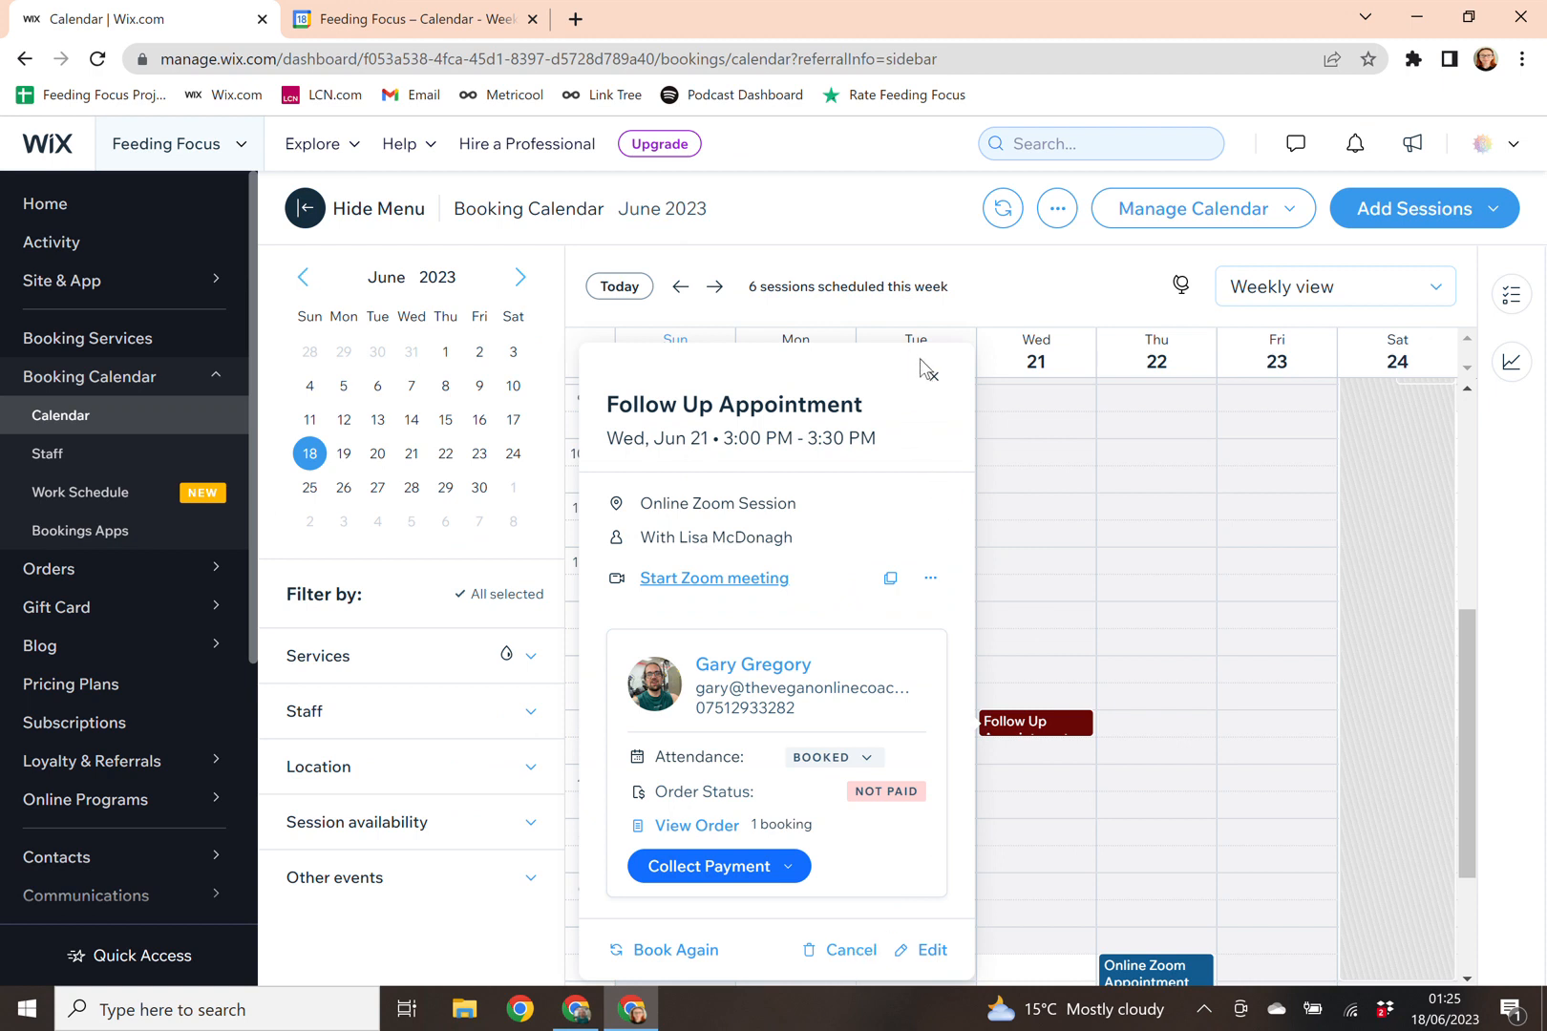
click(935, 379)
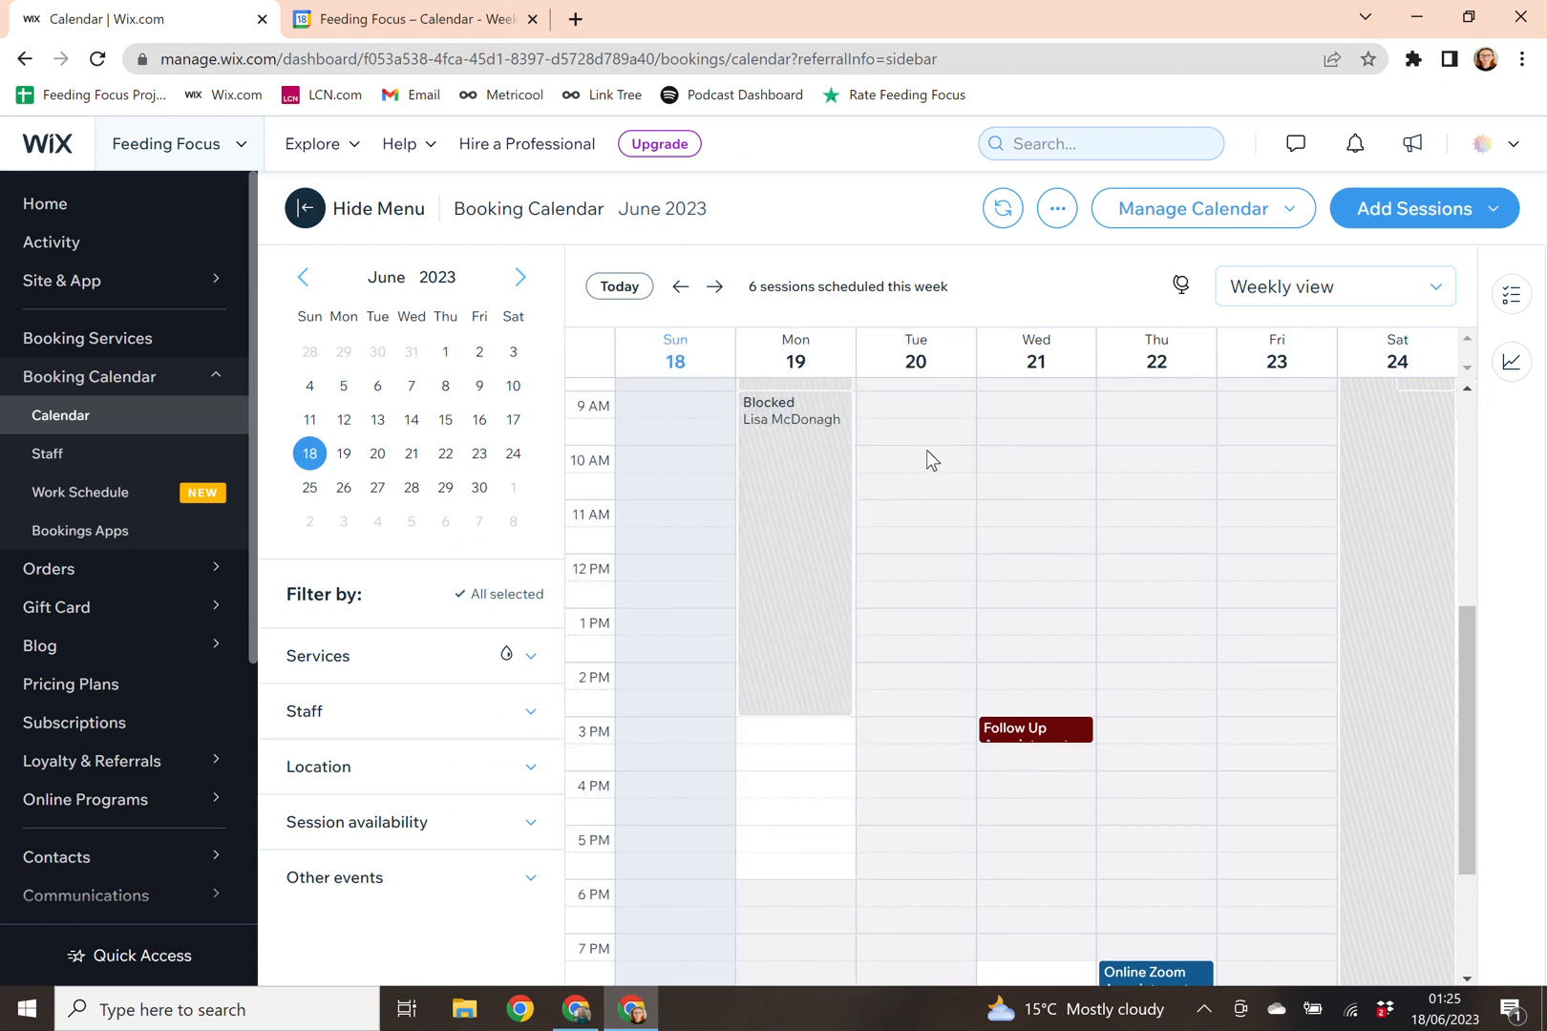
click(1054, 745)
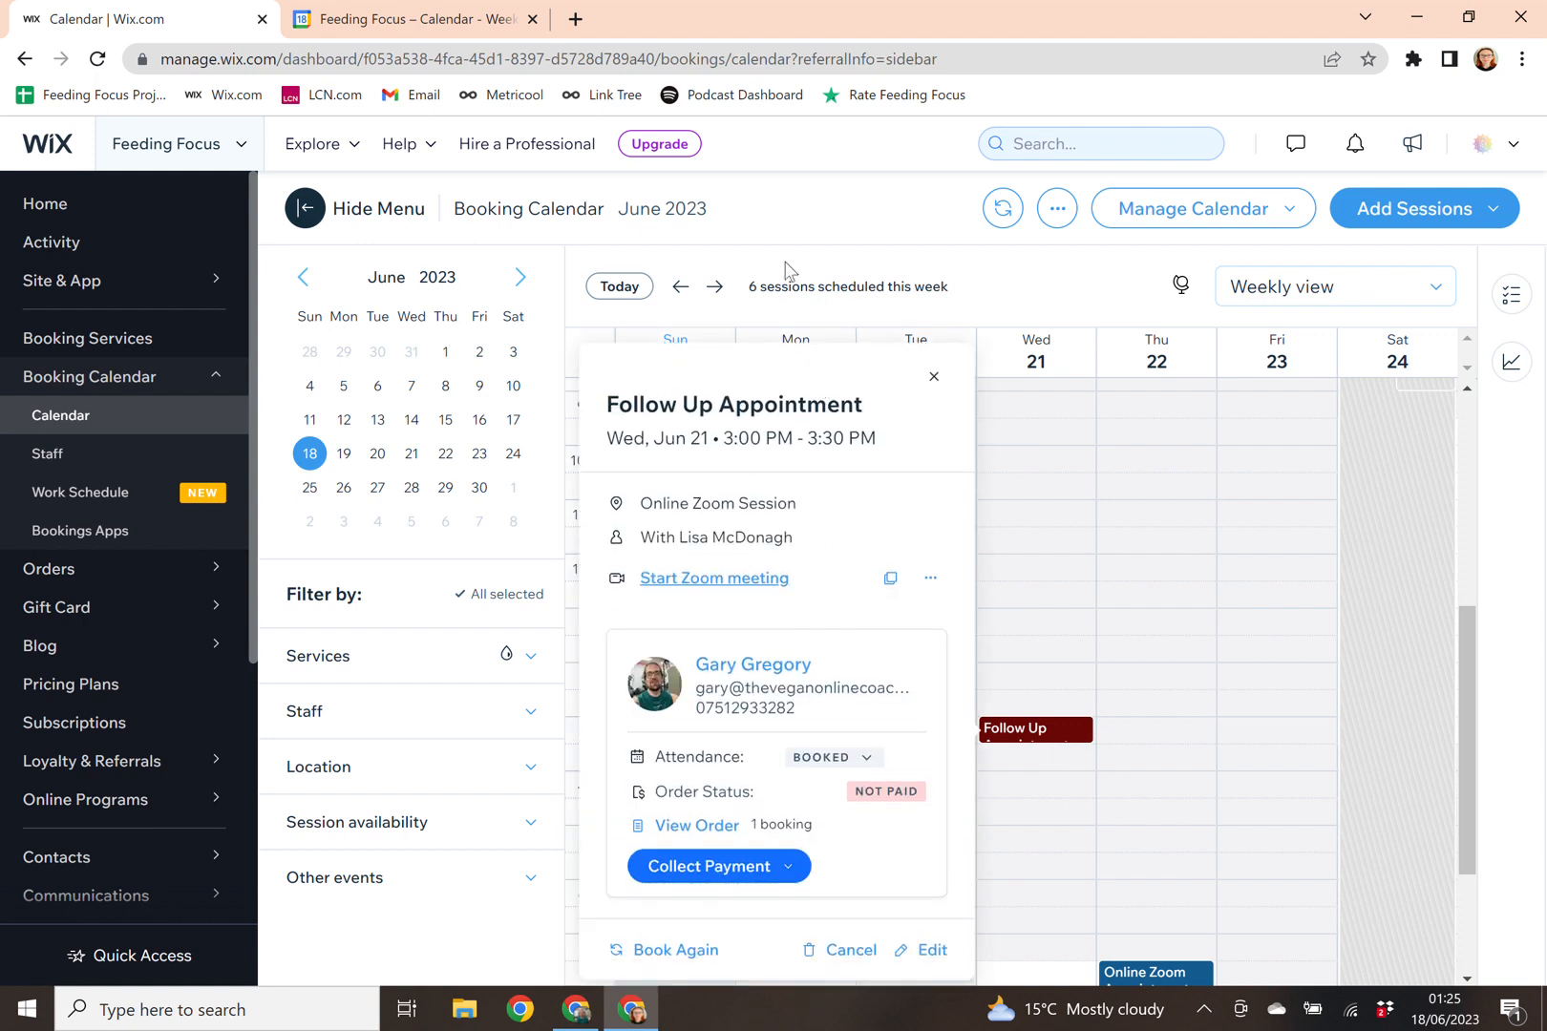
drag(781, 256, 781, 306)
click(753, 379)
drag(718, 279, 787, 733)
click(924, 791)
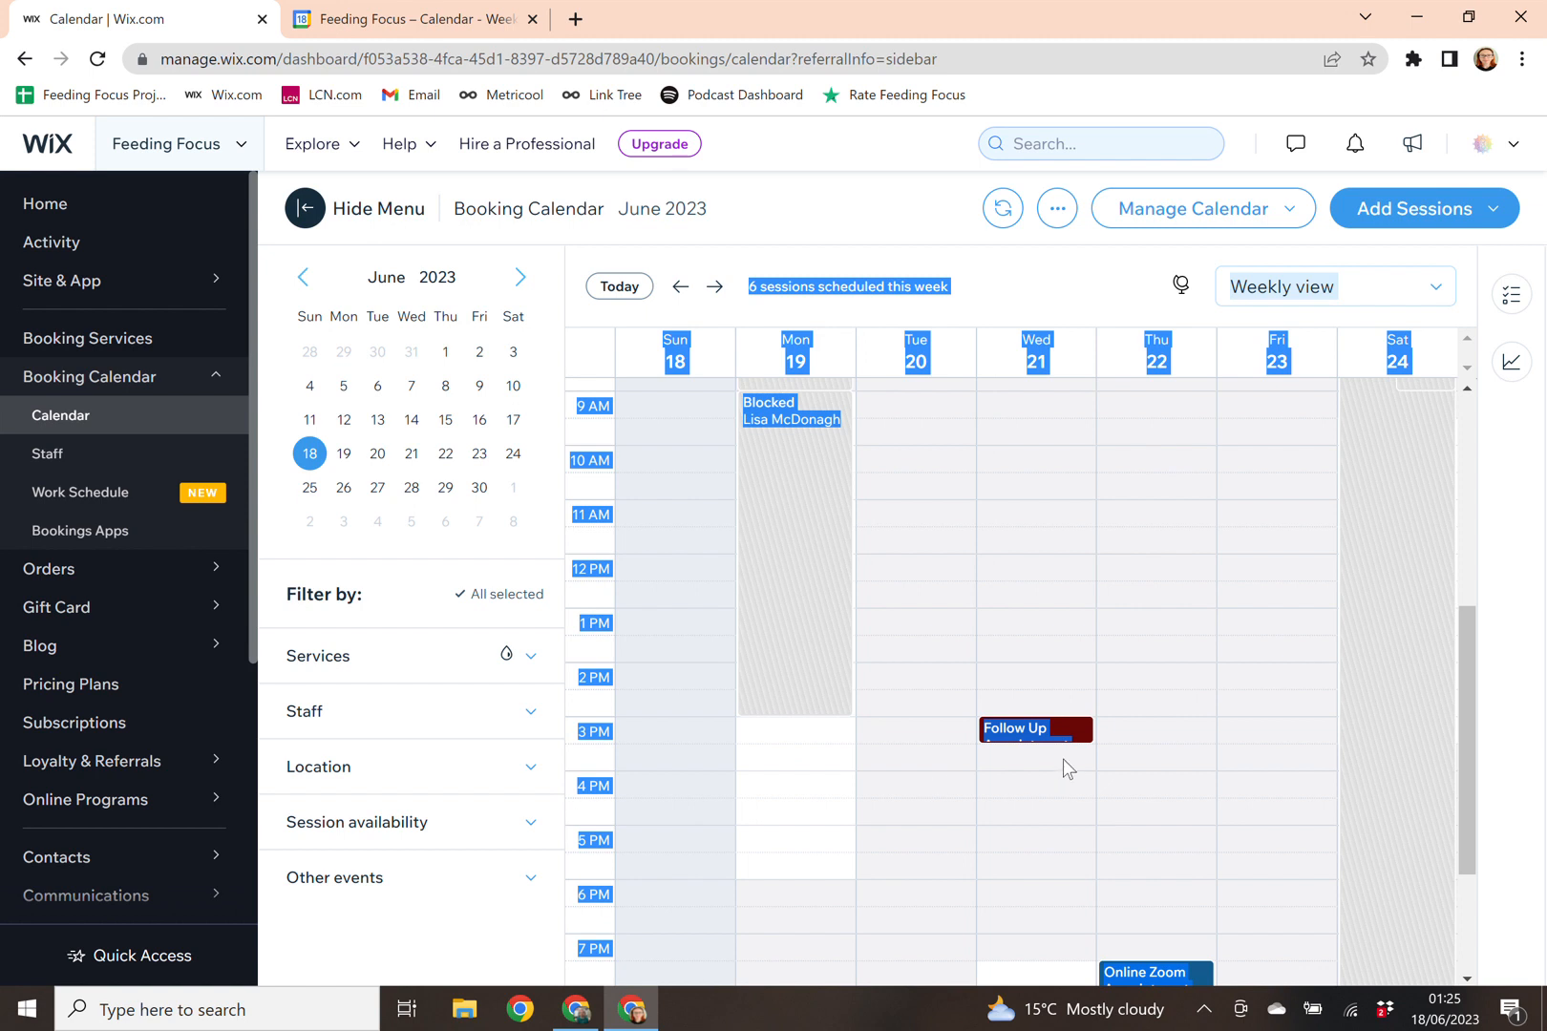
Reopen Wednesday's Follow Up Appointment, review its attendance options, and set the attendance to Checked-In.
click(1074, 744)
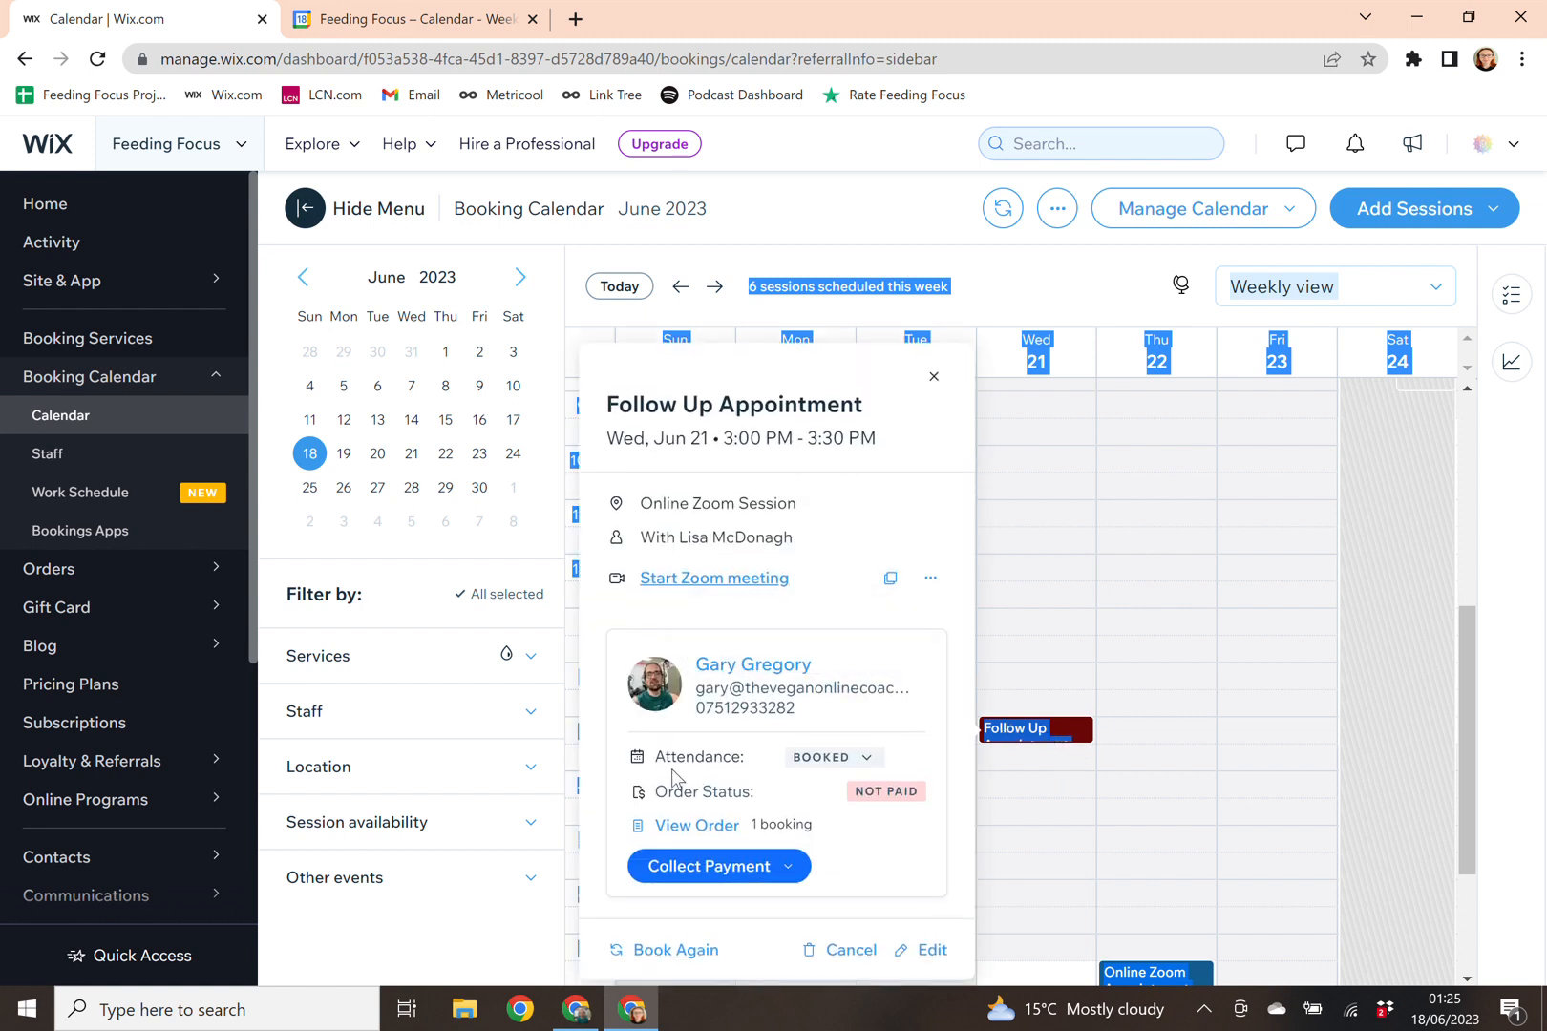
click(823, 769)
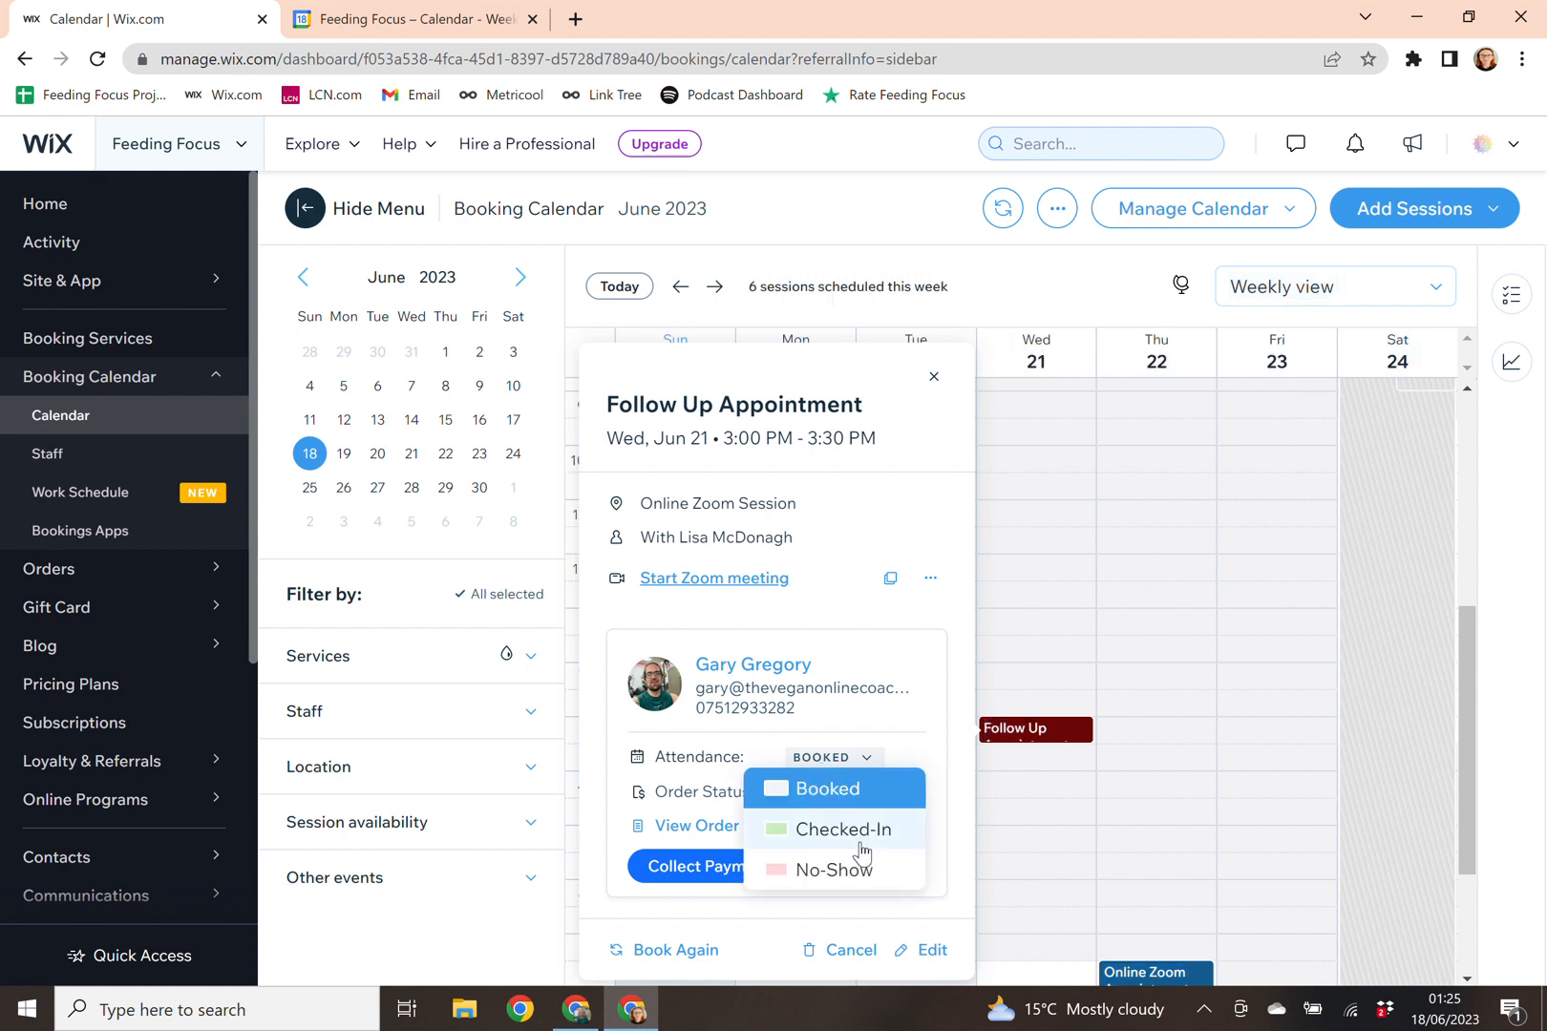
click(862, 725)
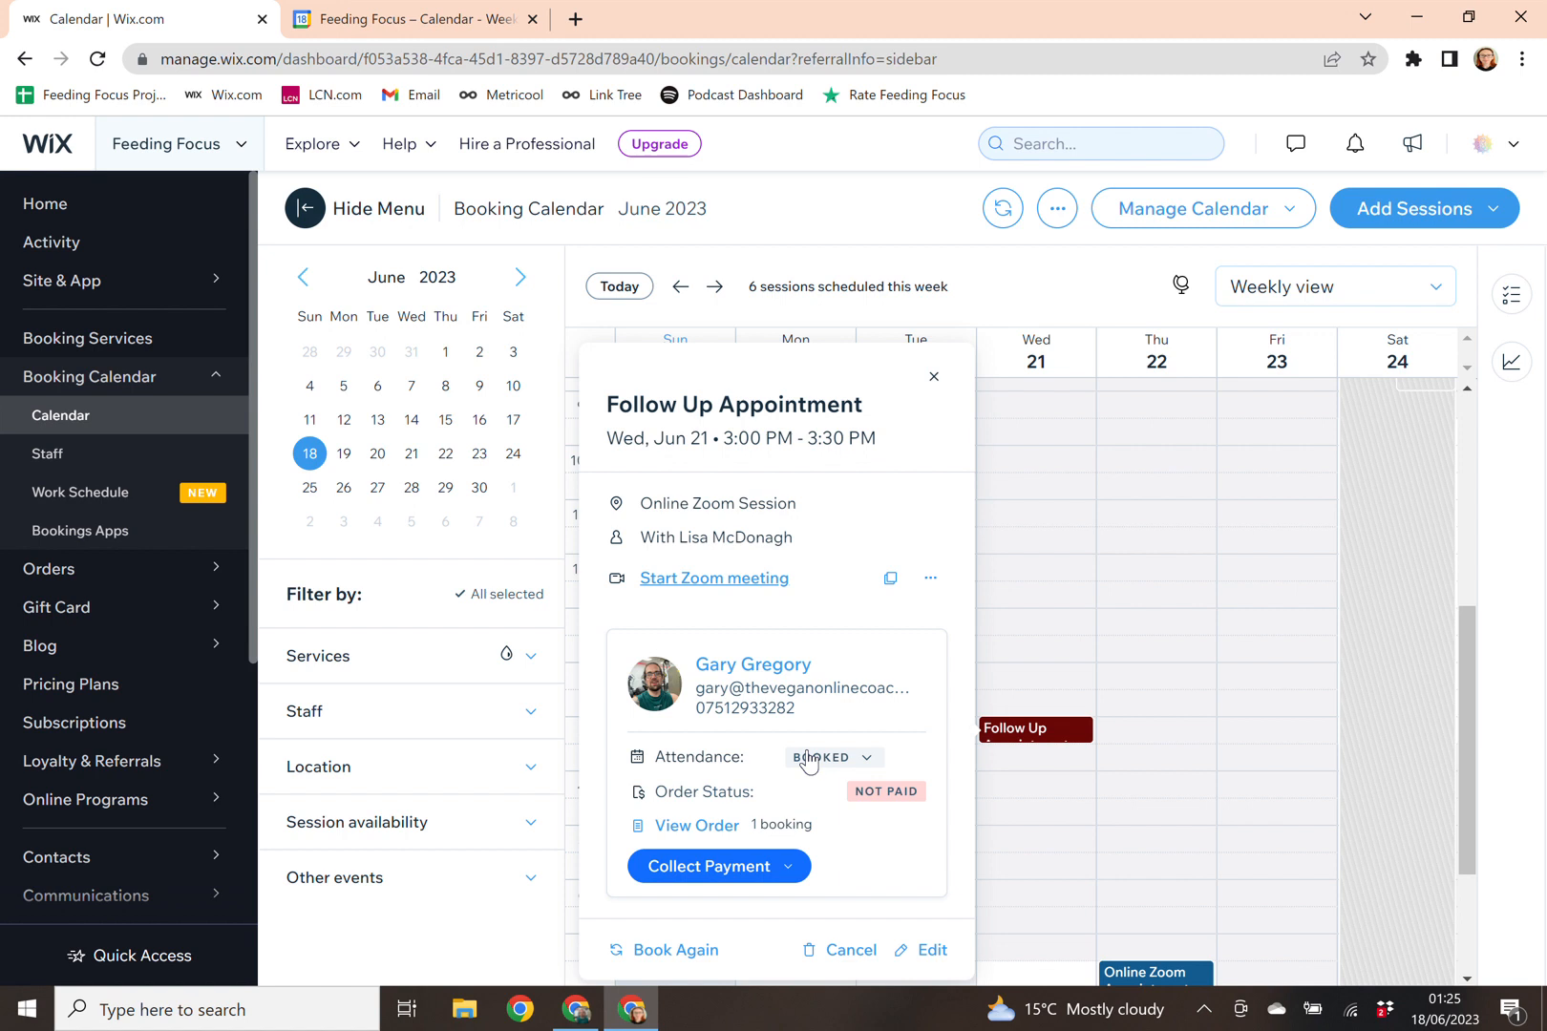
click(854, 761)
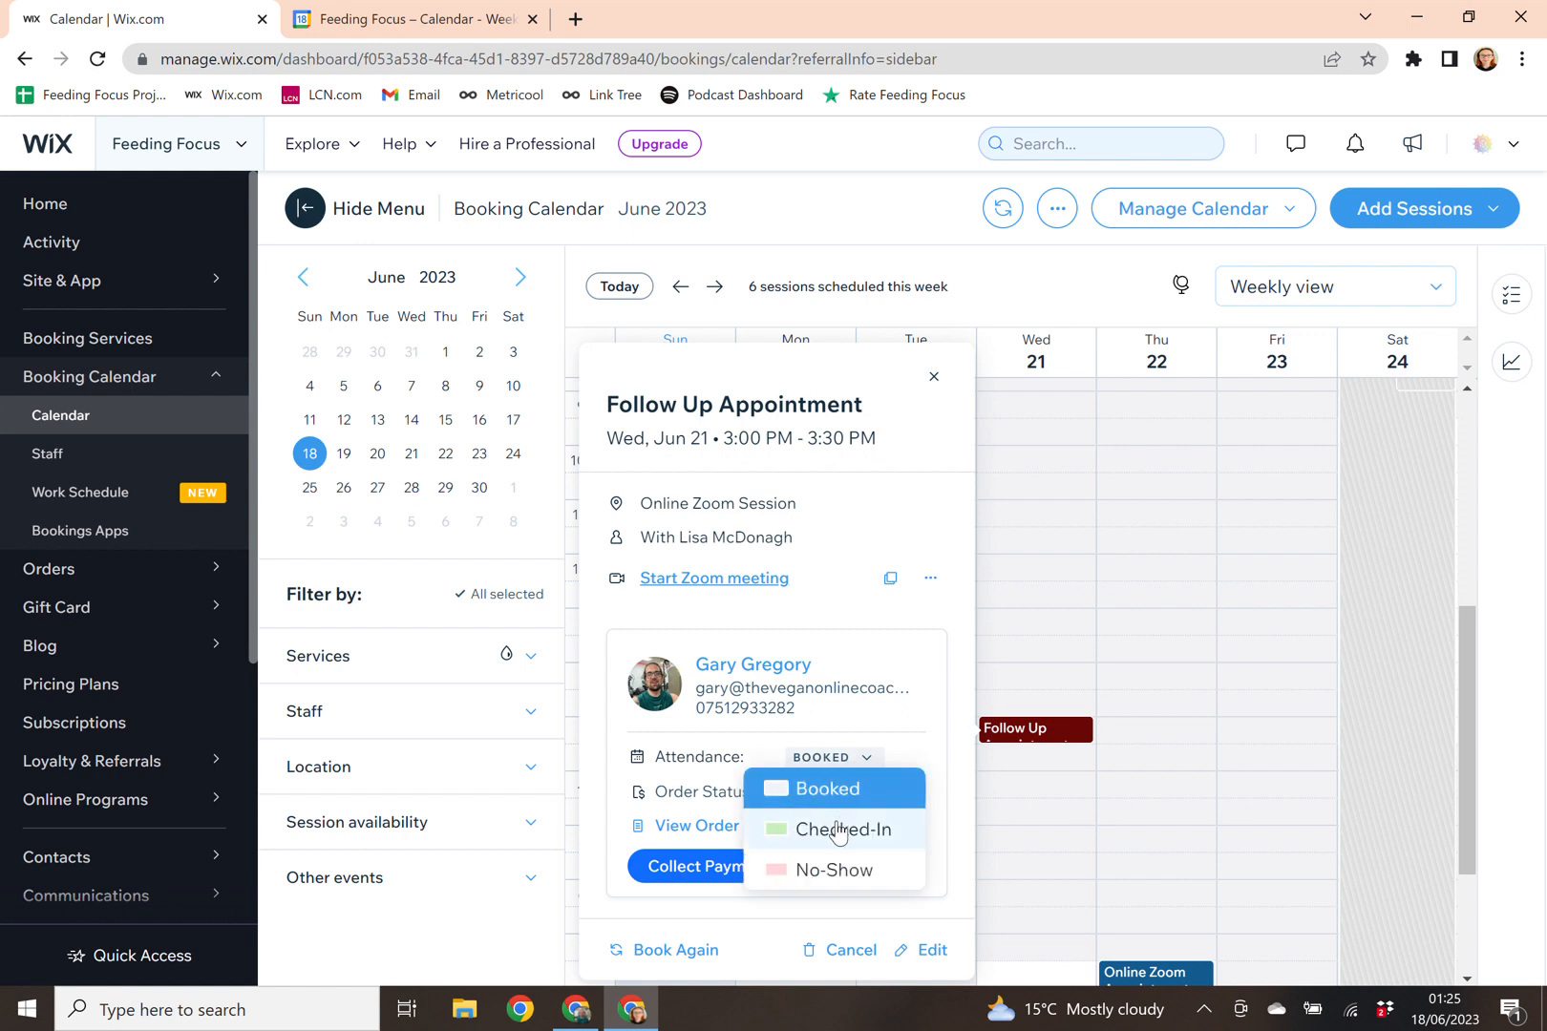
click(838, 831)
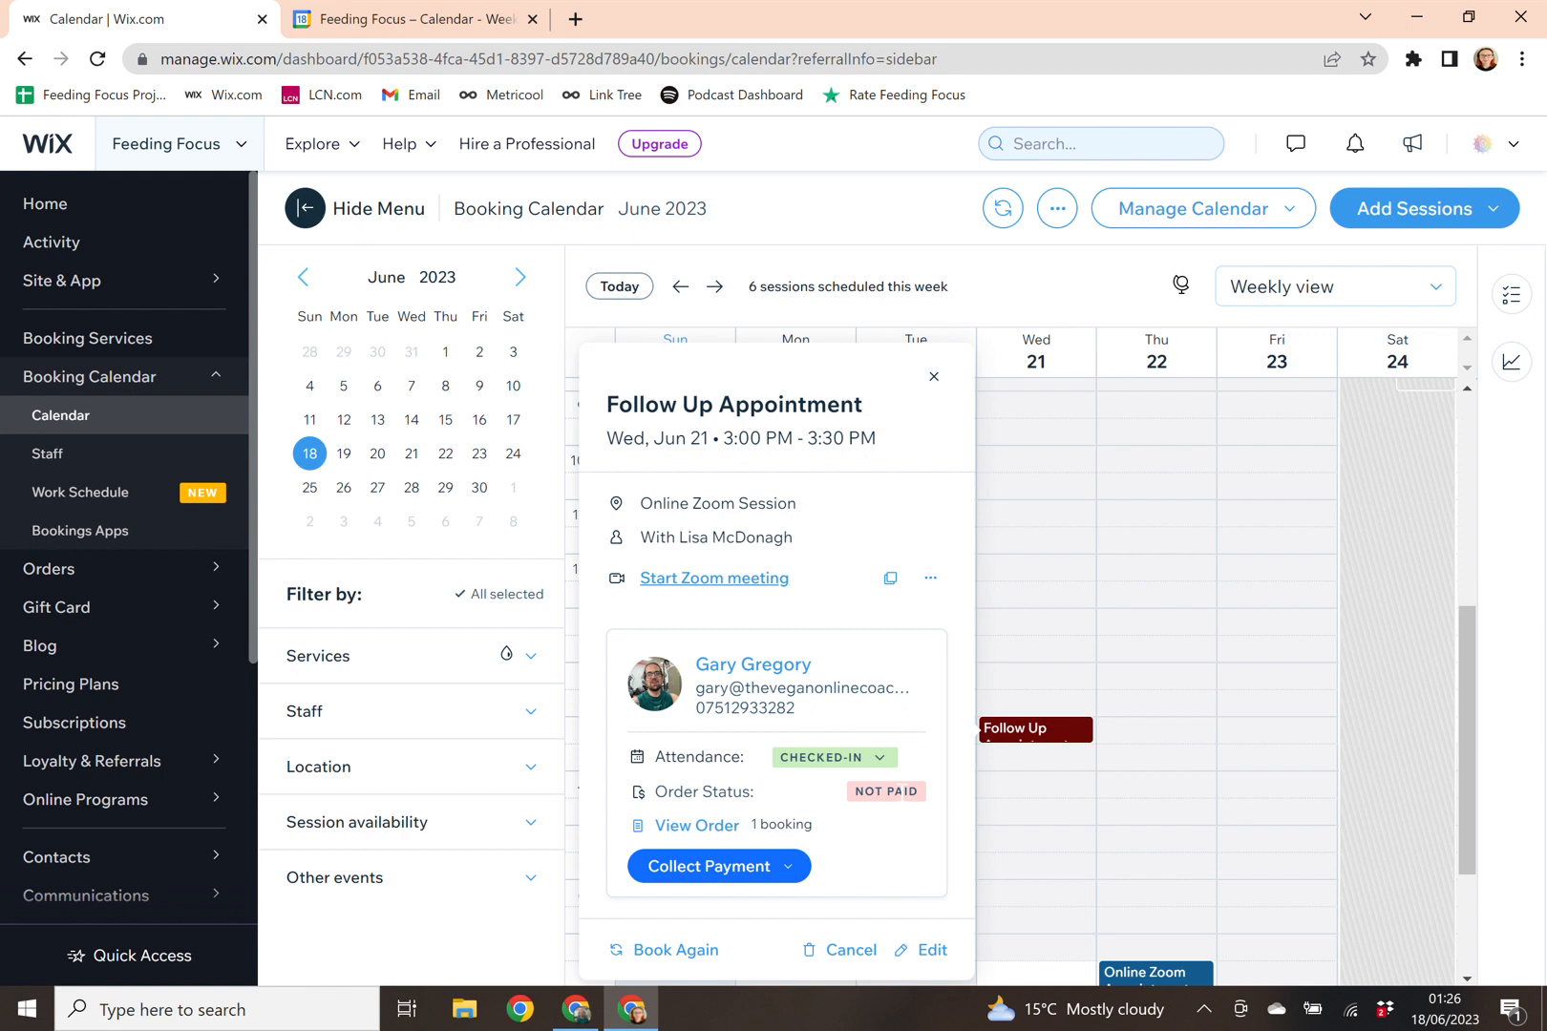
Create an invoice for the appointment's order using Charge with invoice, and review the draft from its header to the balance due.
click(776, 873)
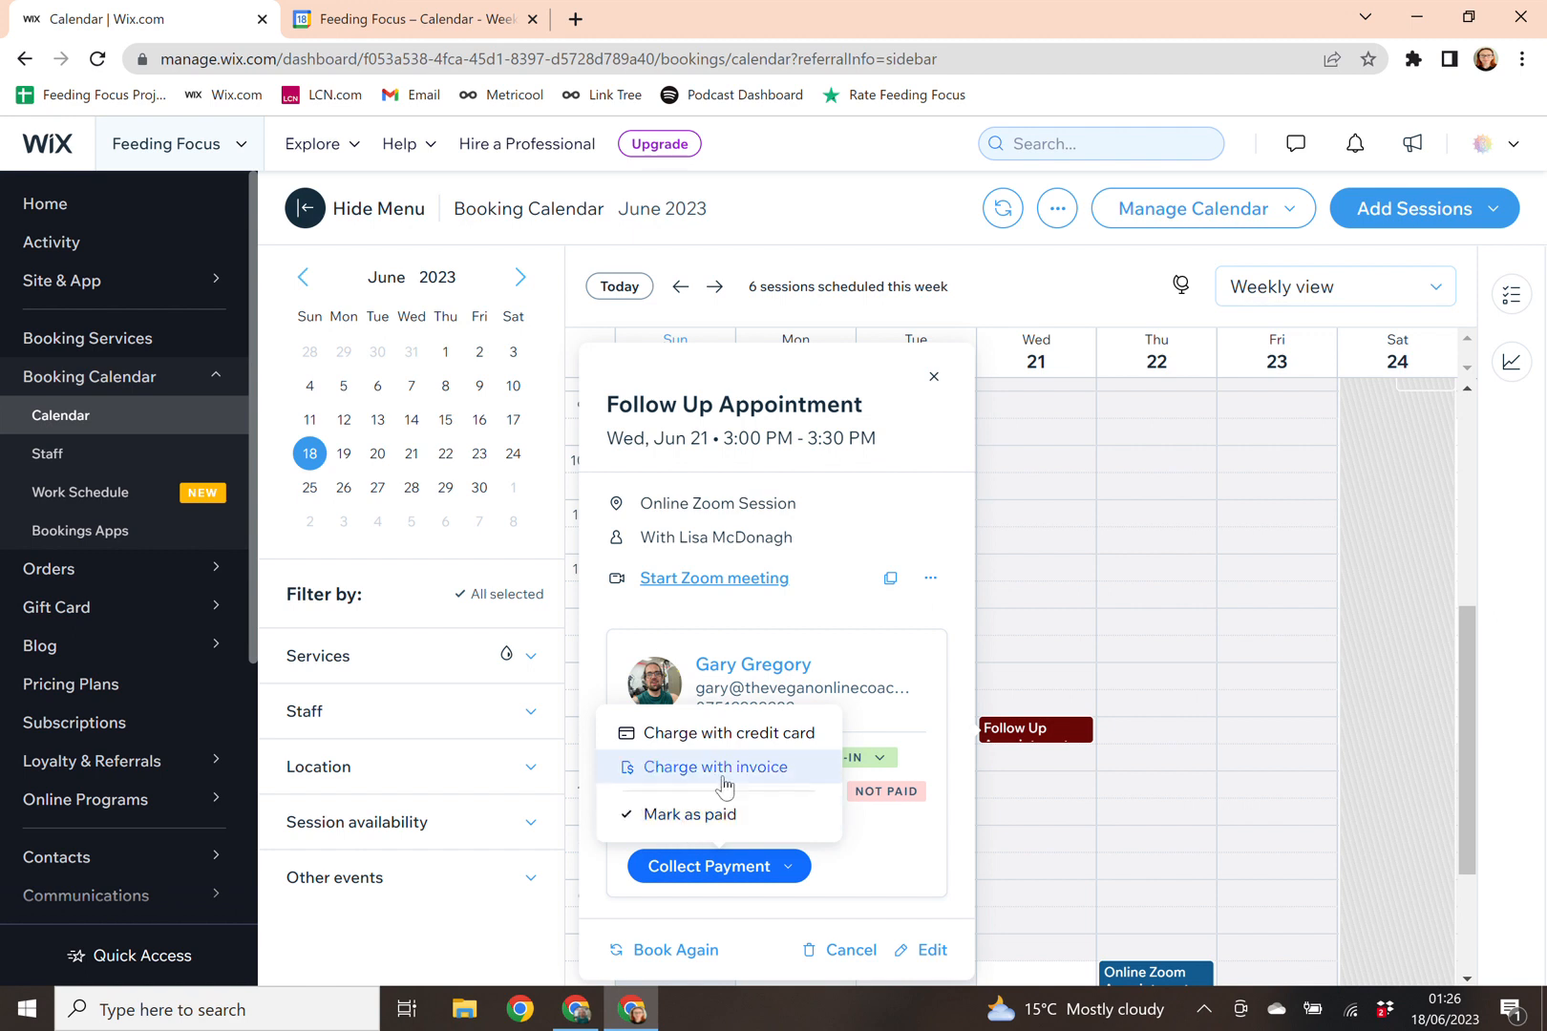
click(723, 779)
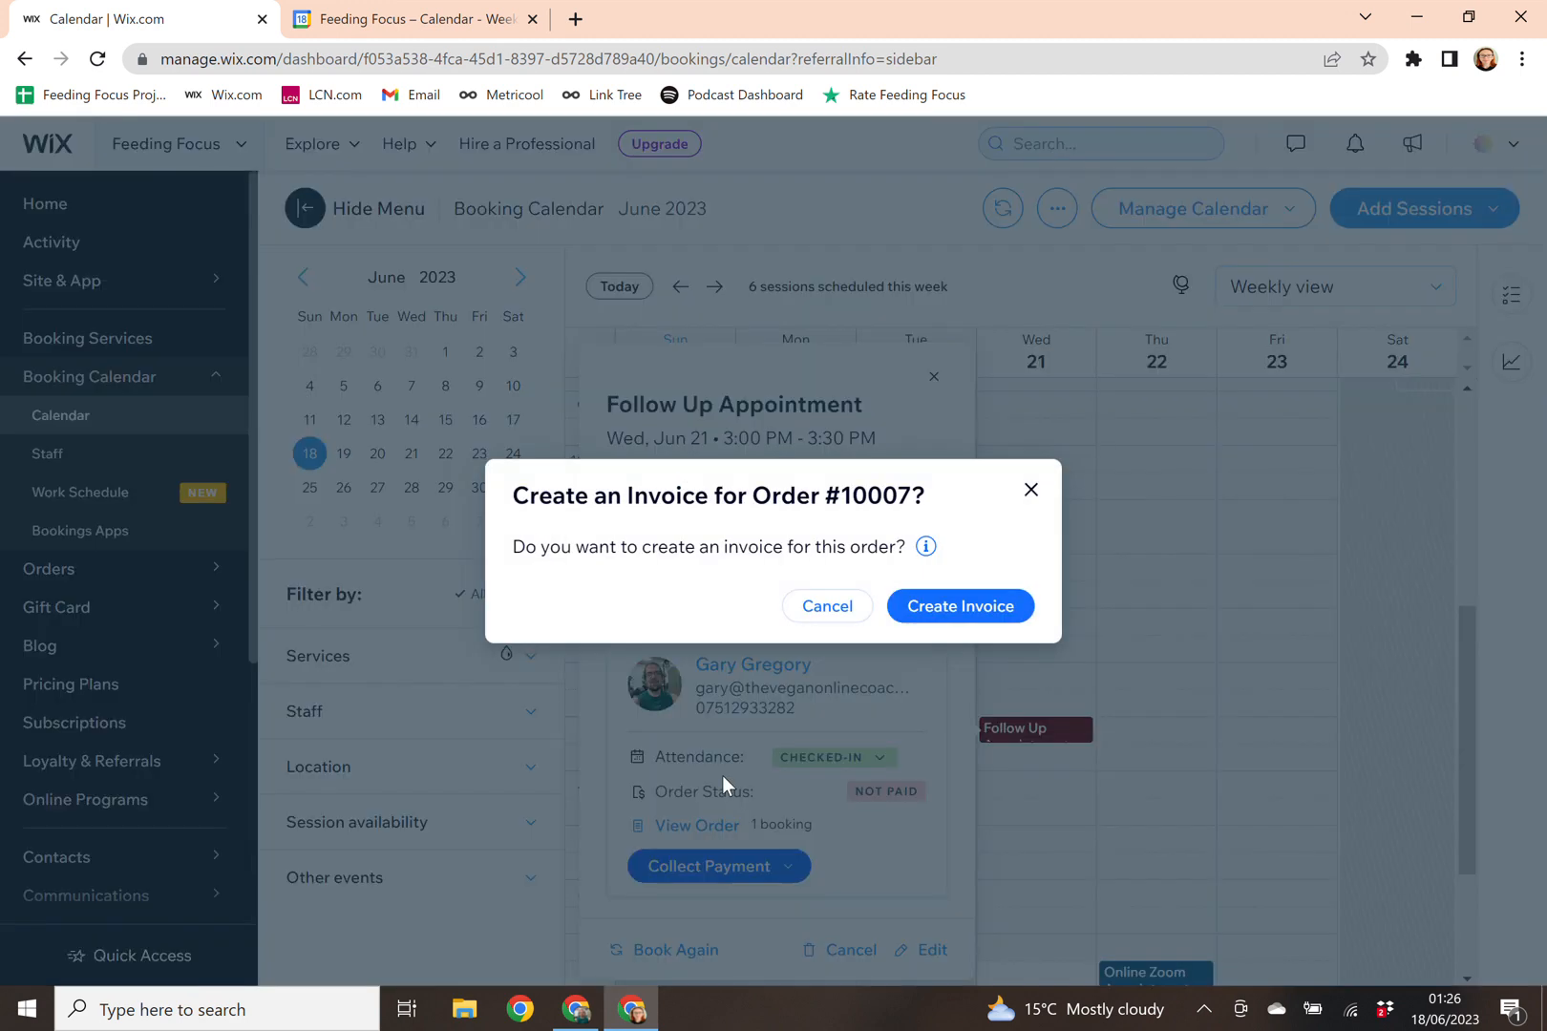
click(936, 608)
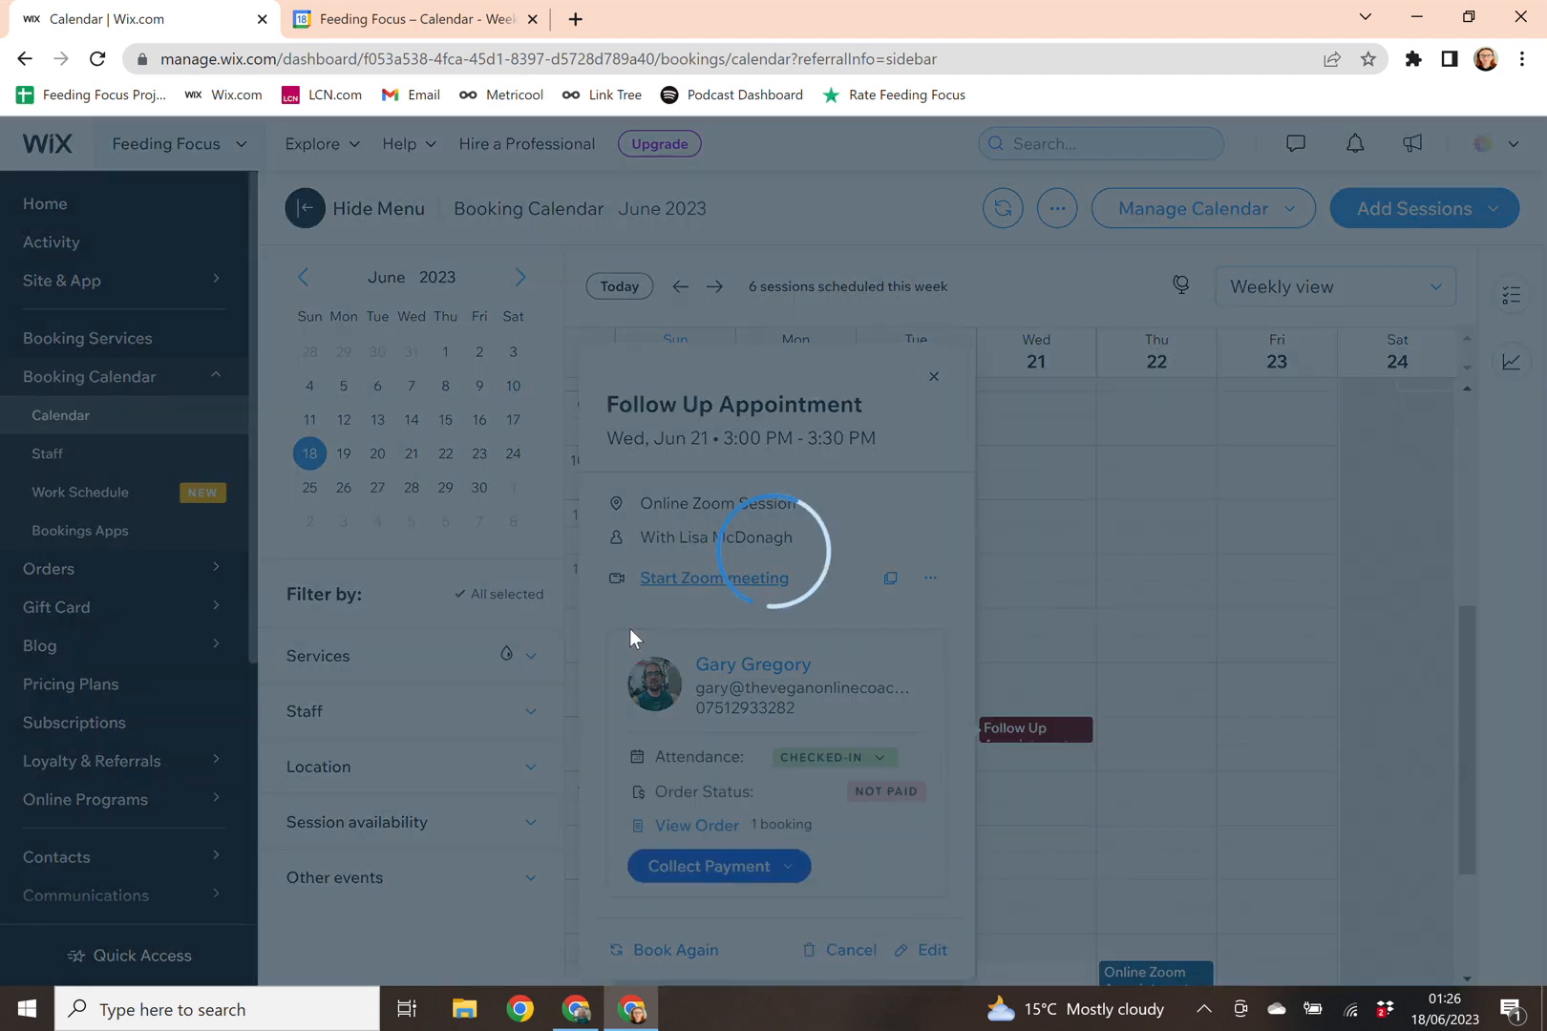
scroll(754, 461, down, 3)
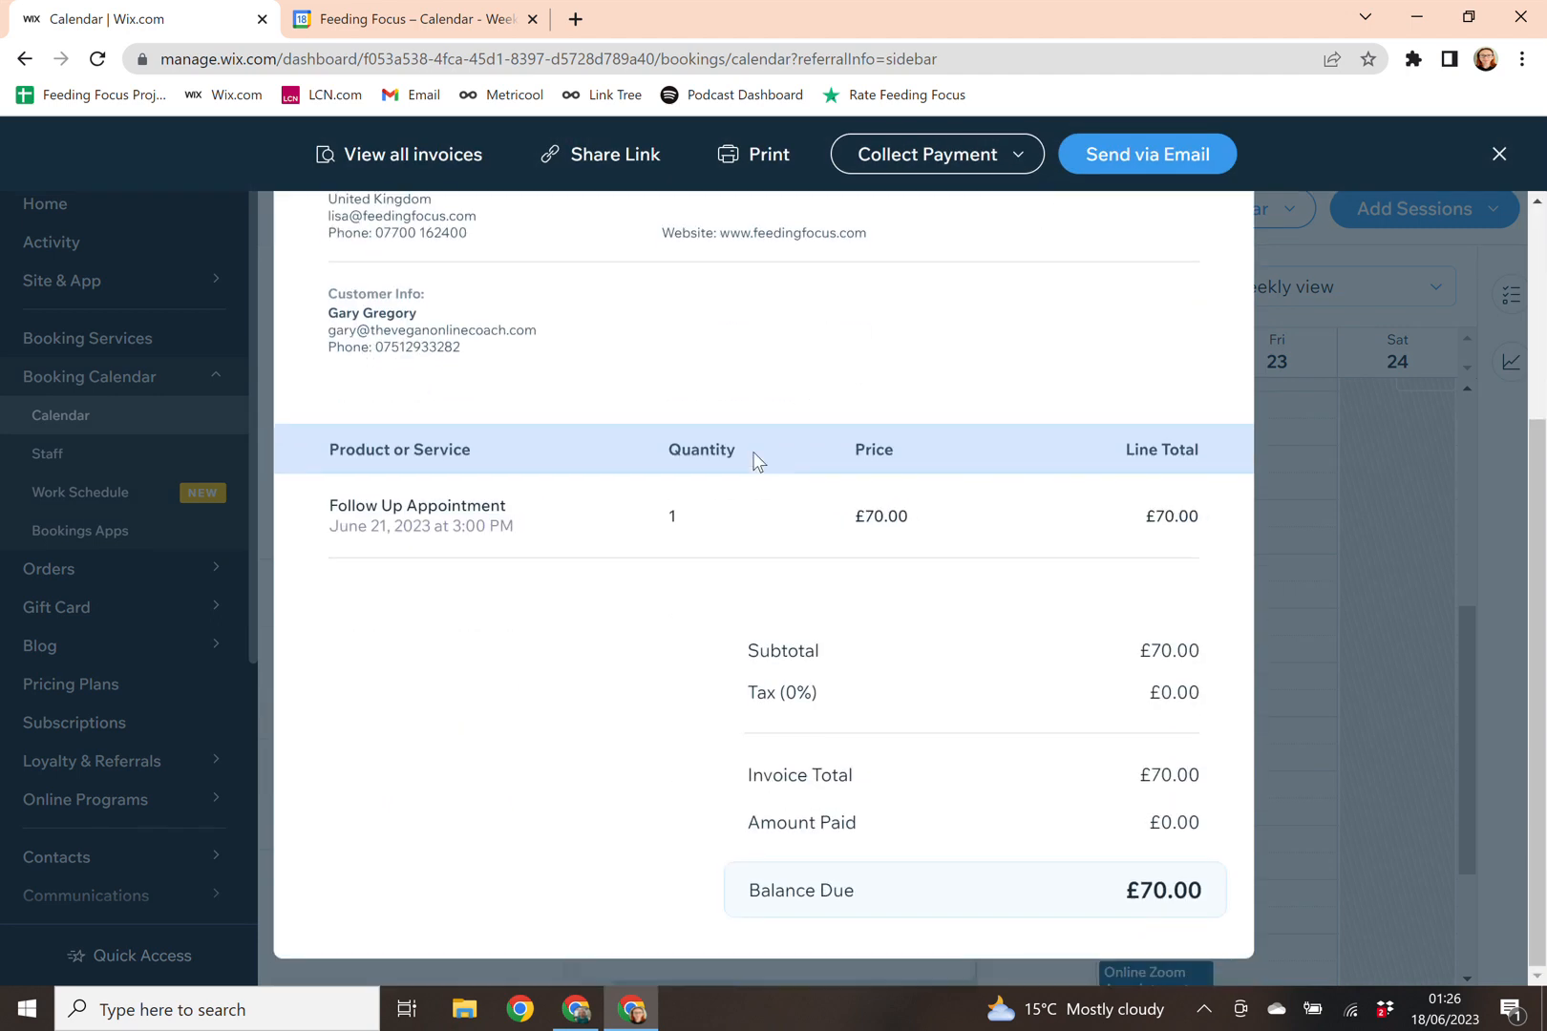
scroll(780, 535, up, 3)
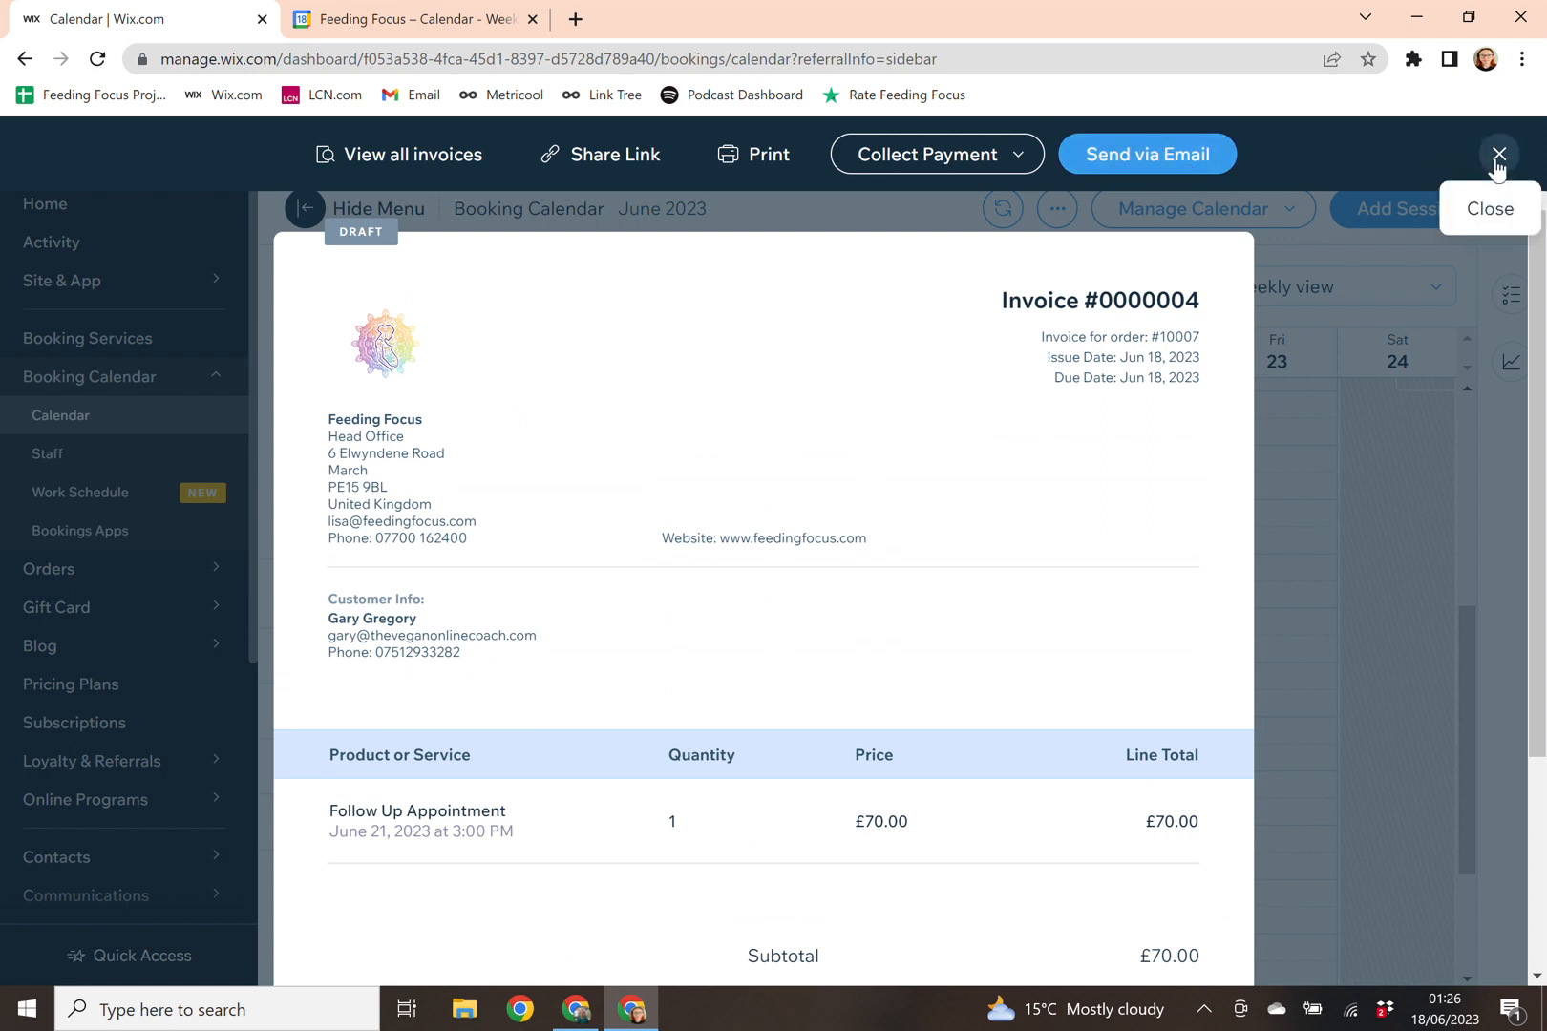
Send the invoice to the client by email with the default subject and message, and dismiss the price quotes suggestion.
click(1188, 169)
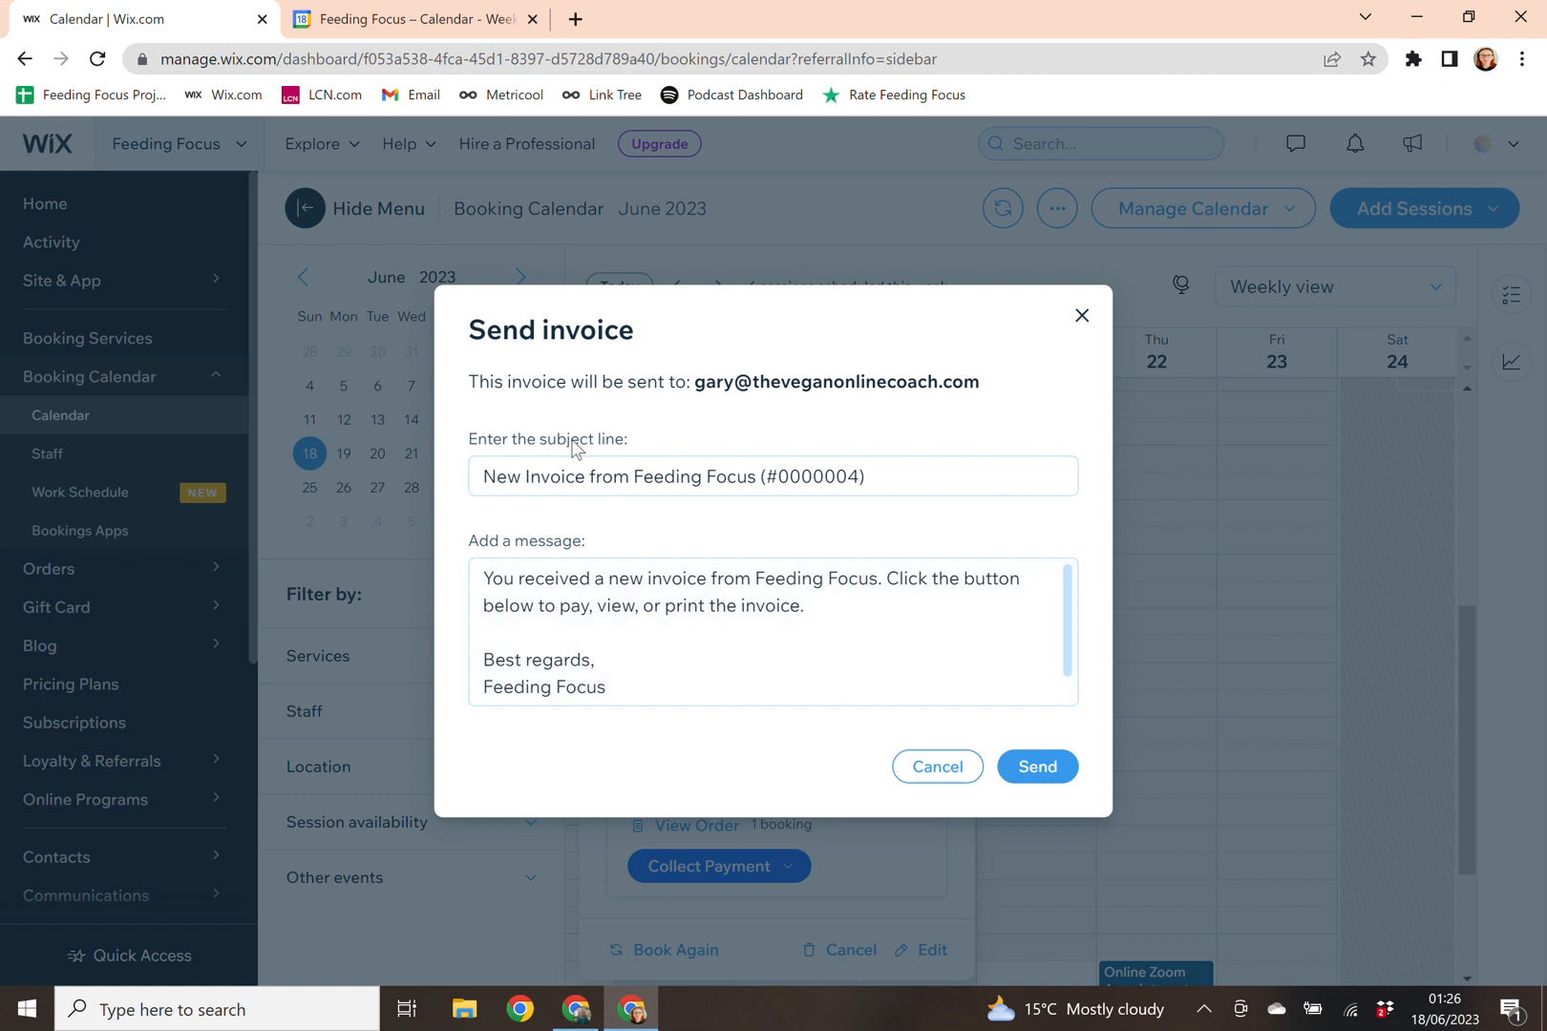
click(1037, 774)
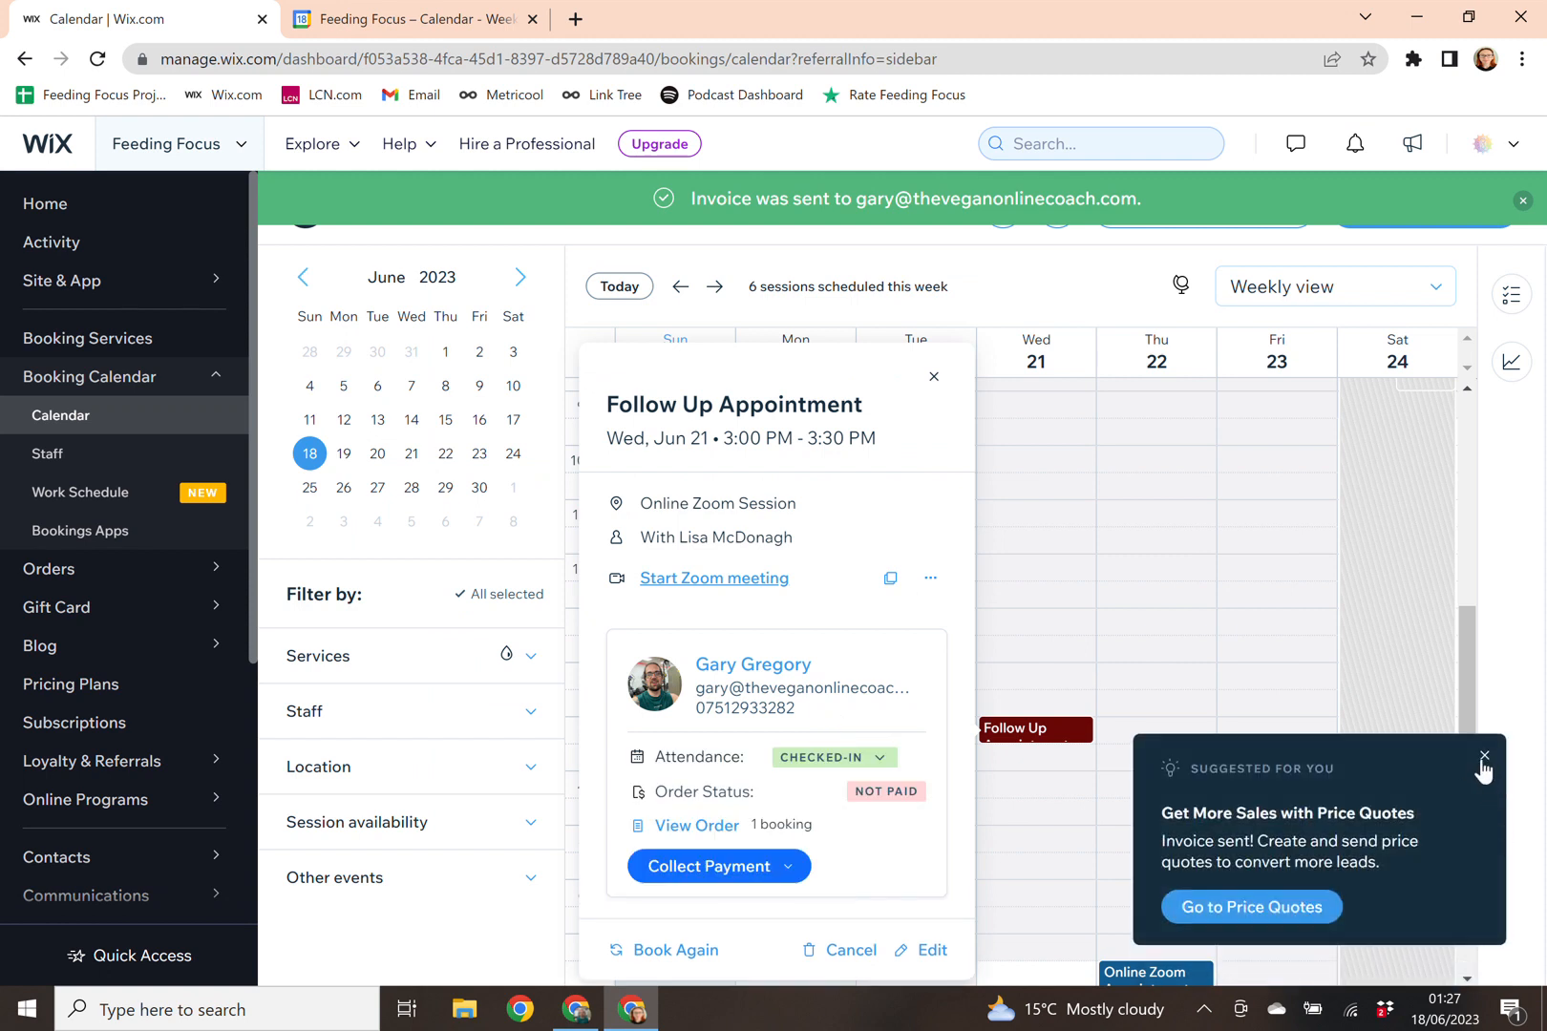
click(1485, 762)
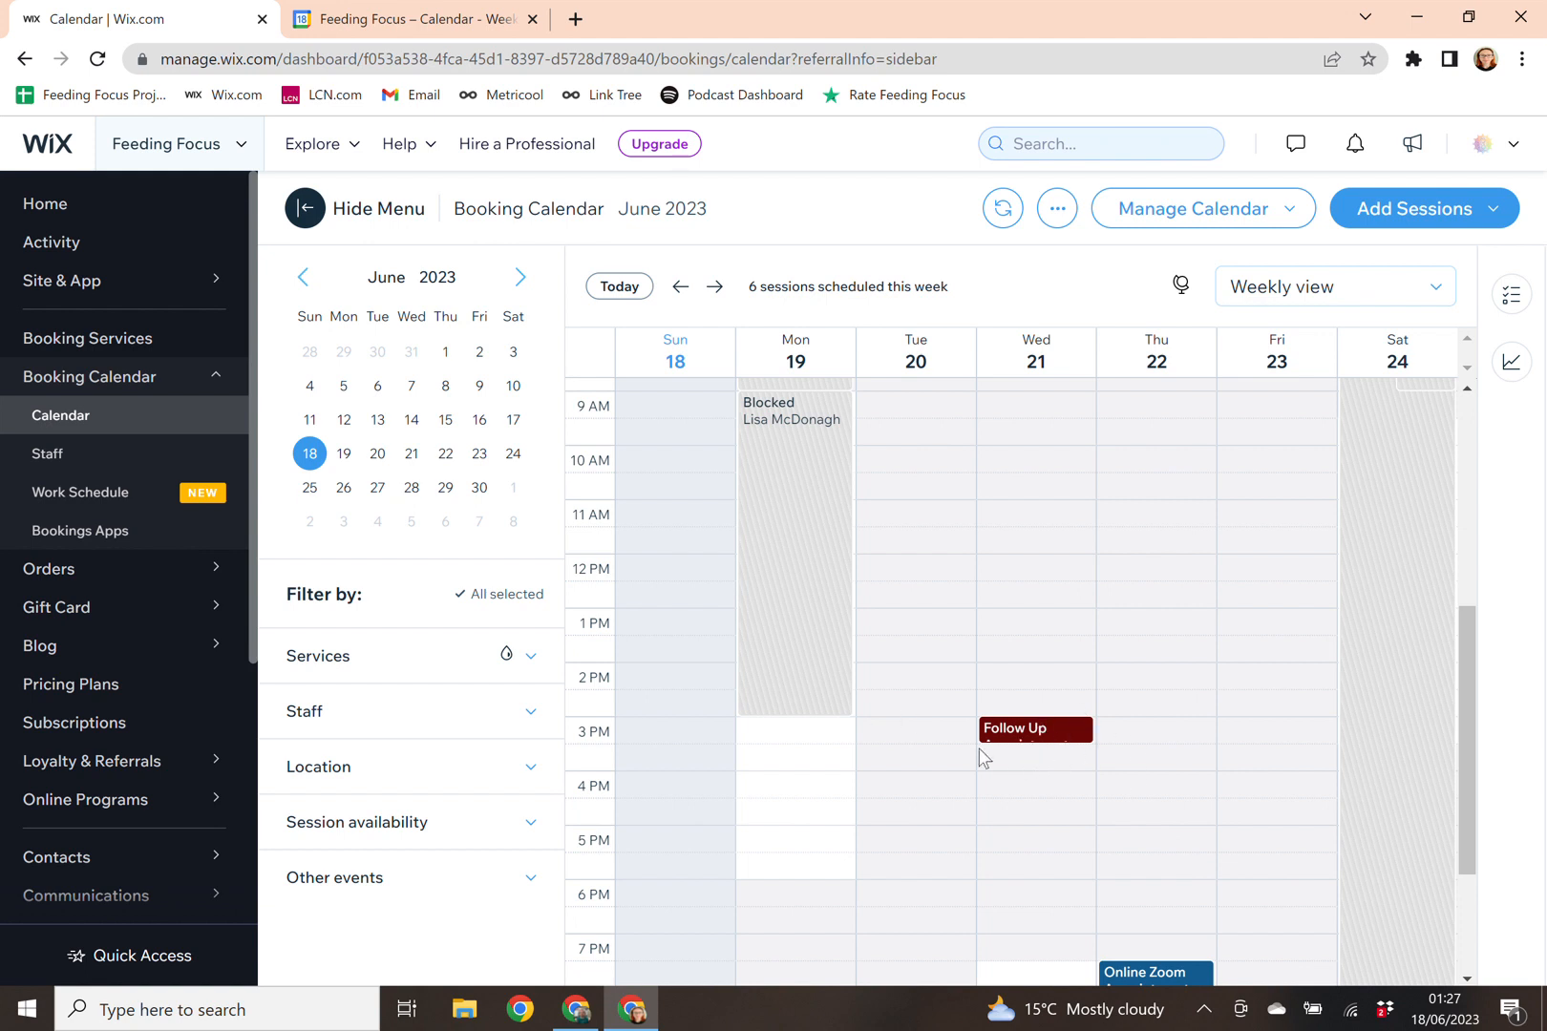
Cancel Wednesday's 3:00 PM Follow Up Appointment, sending a cancelation email with the message "Confirmed cancelled".
click(1044, 748)
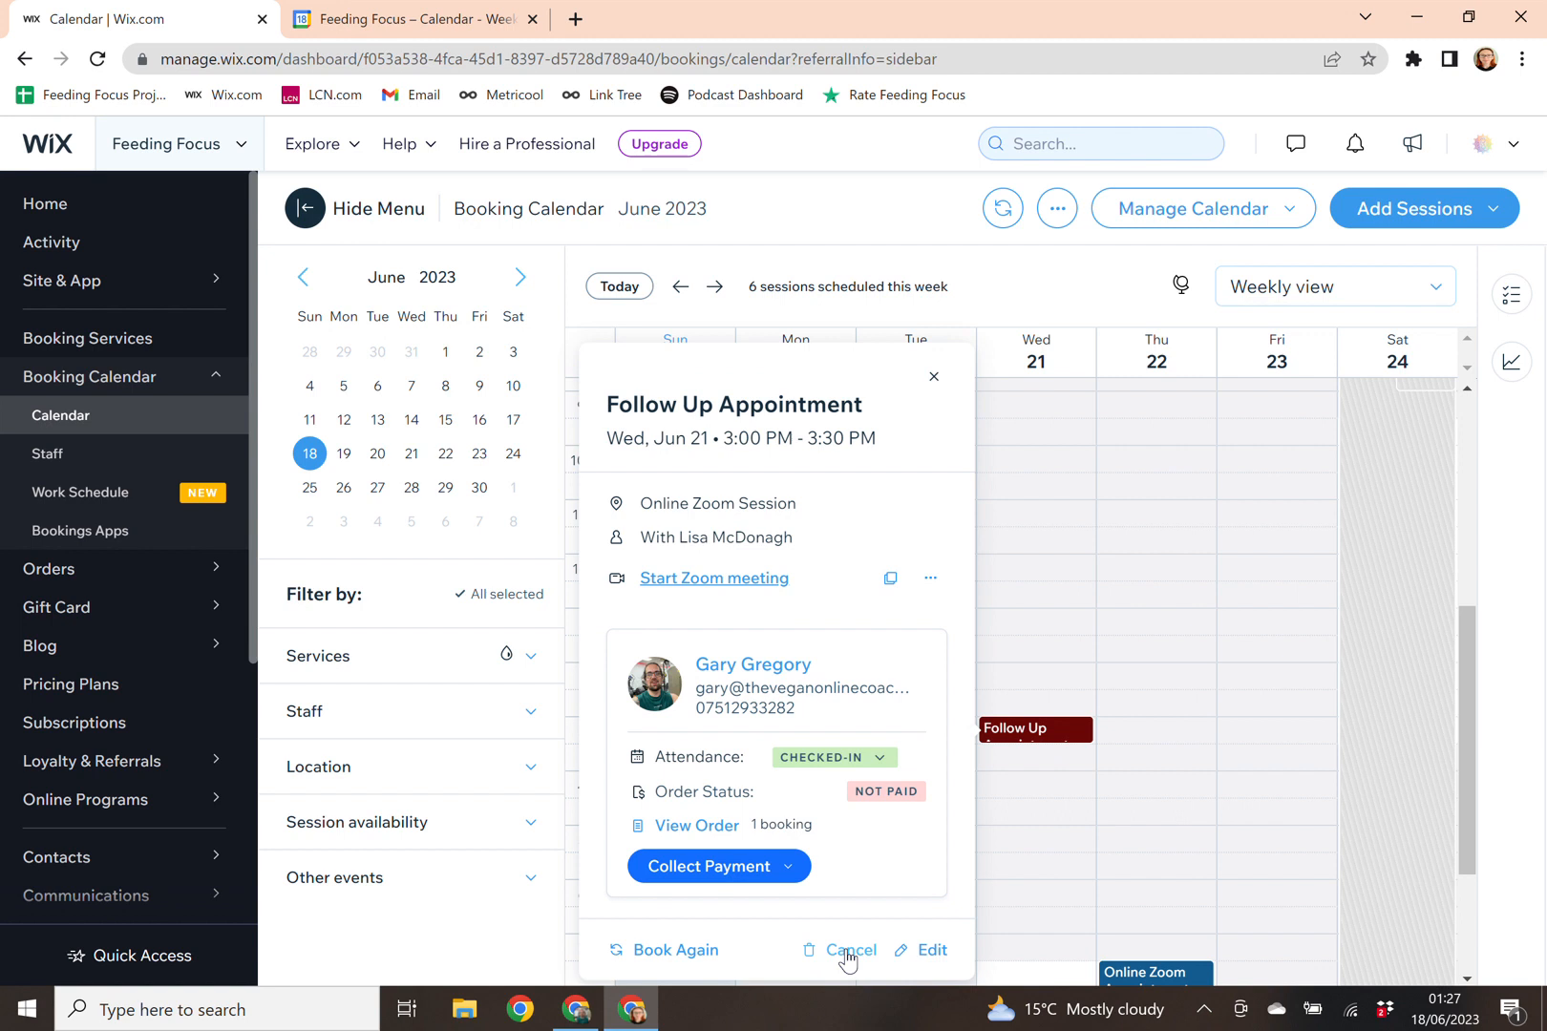
click(848, 950)
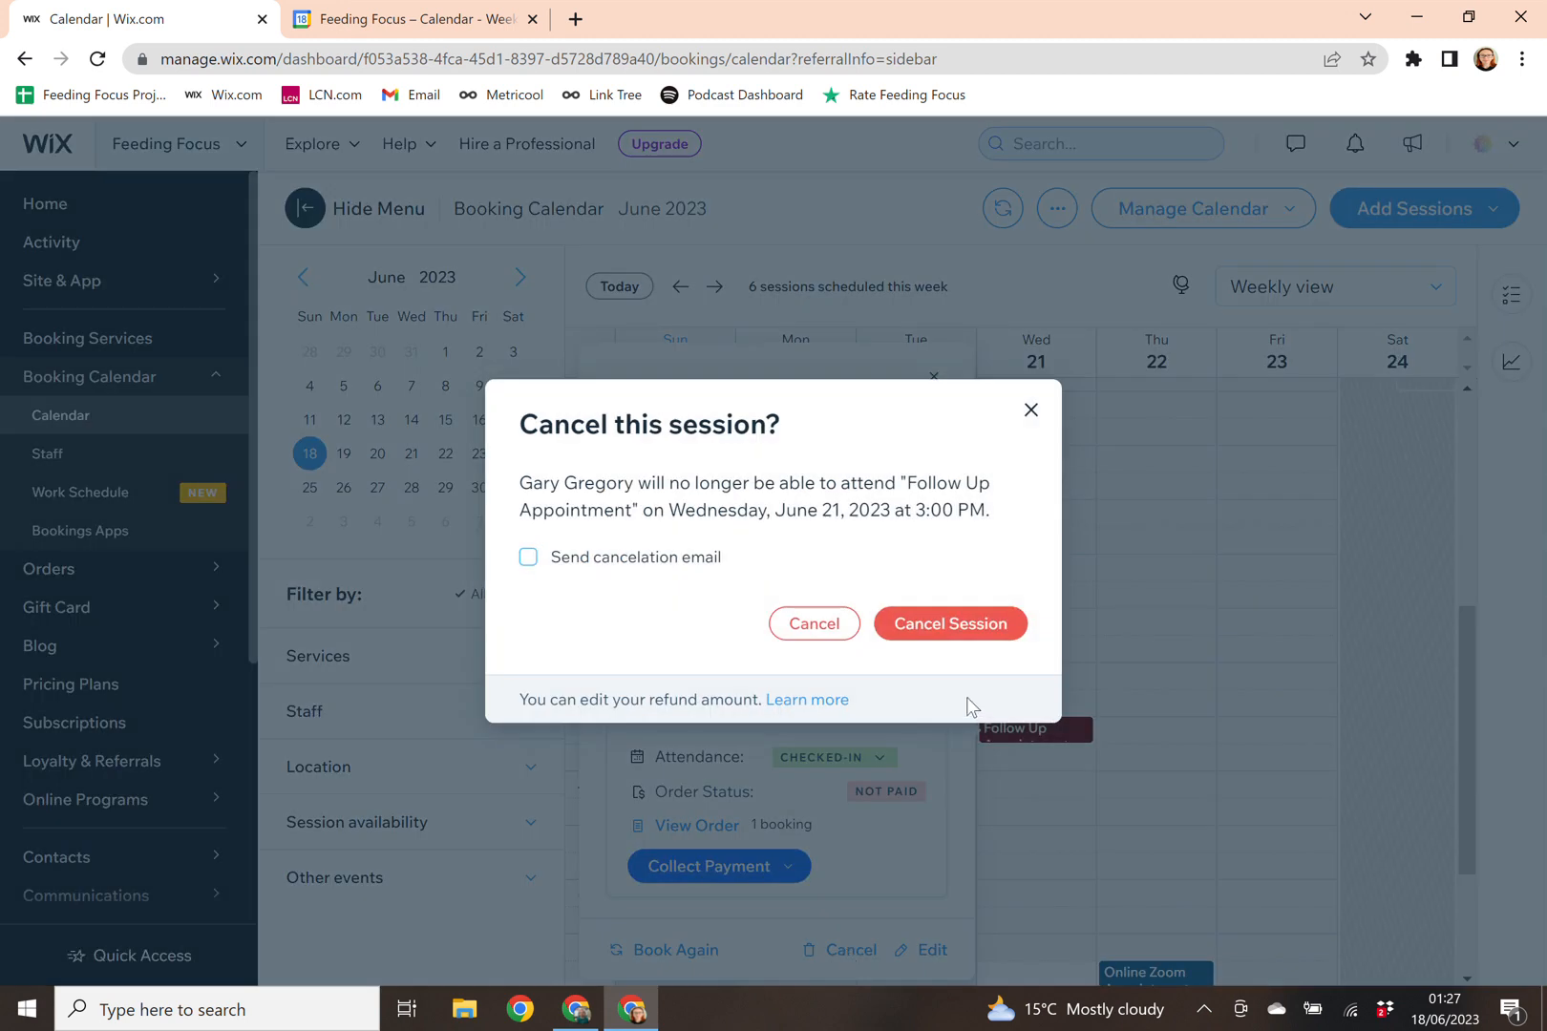
click(529, 559)
click(611, 567)
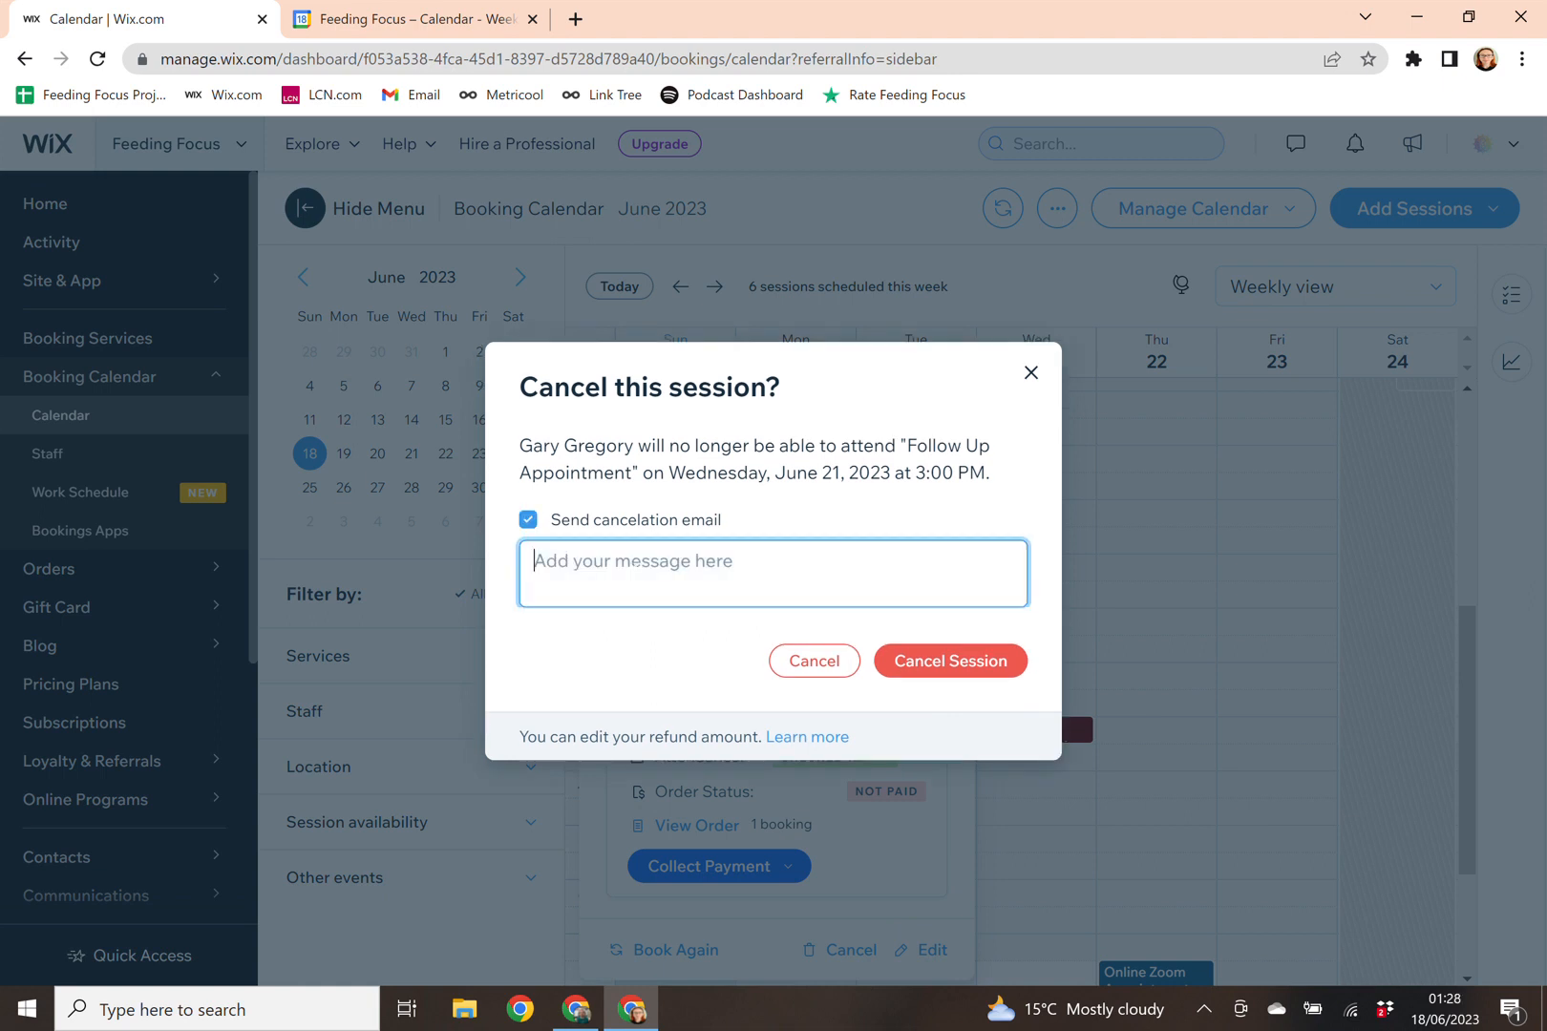
text(Confirmed cancelled)
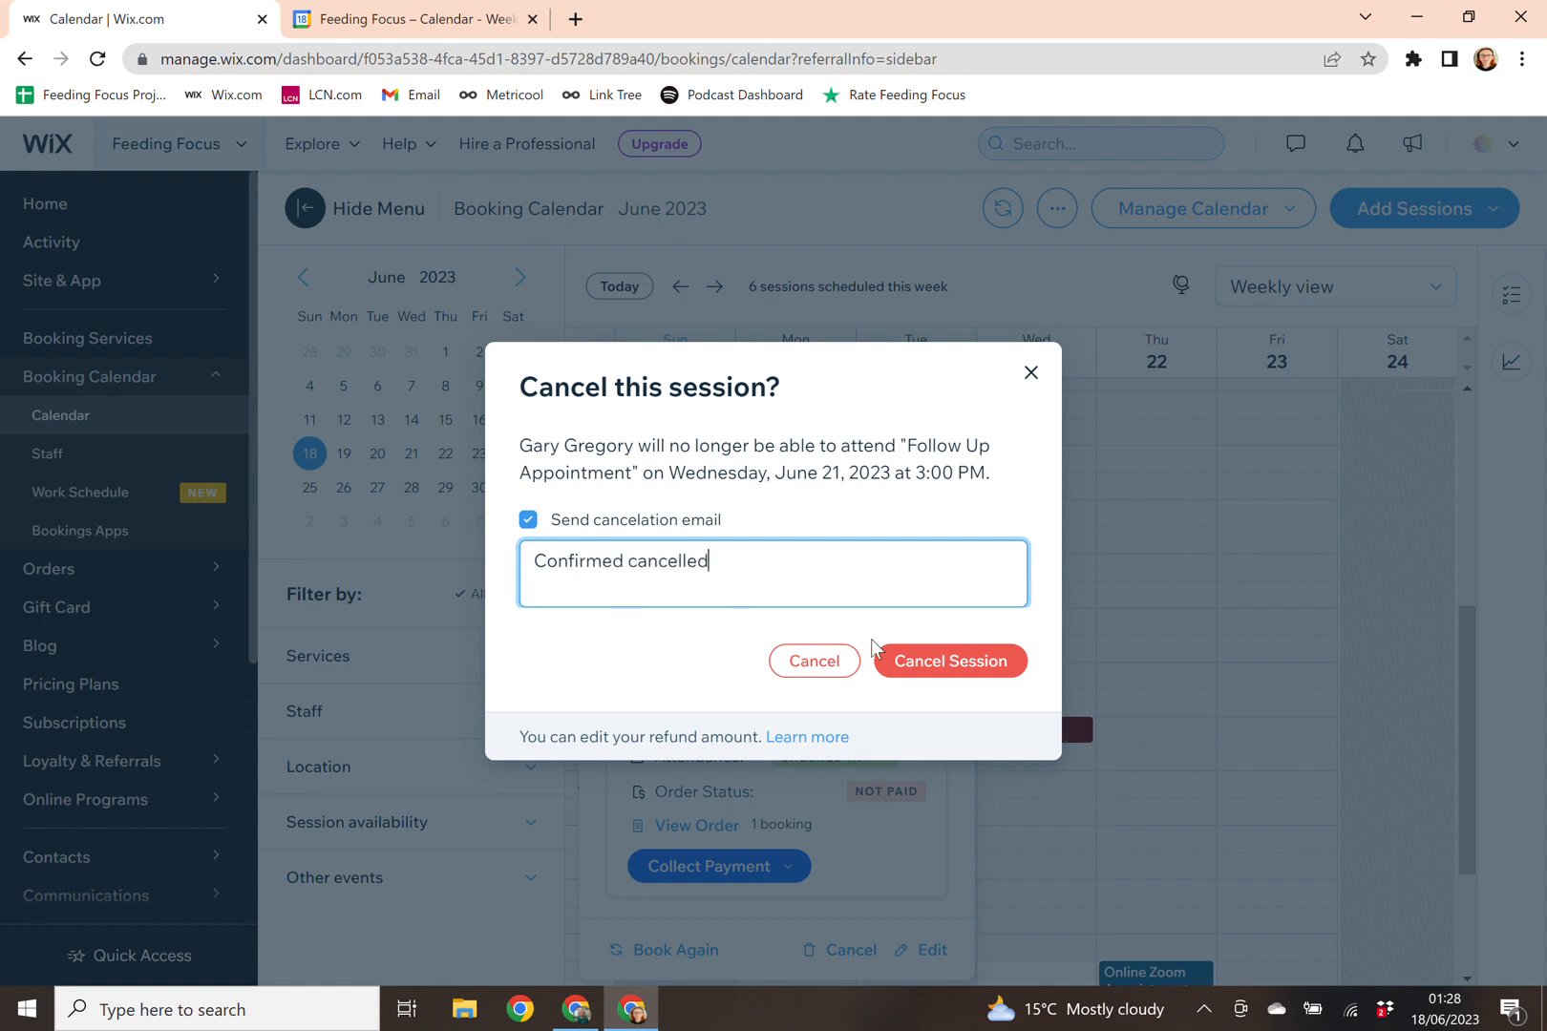
click(950, 662)
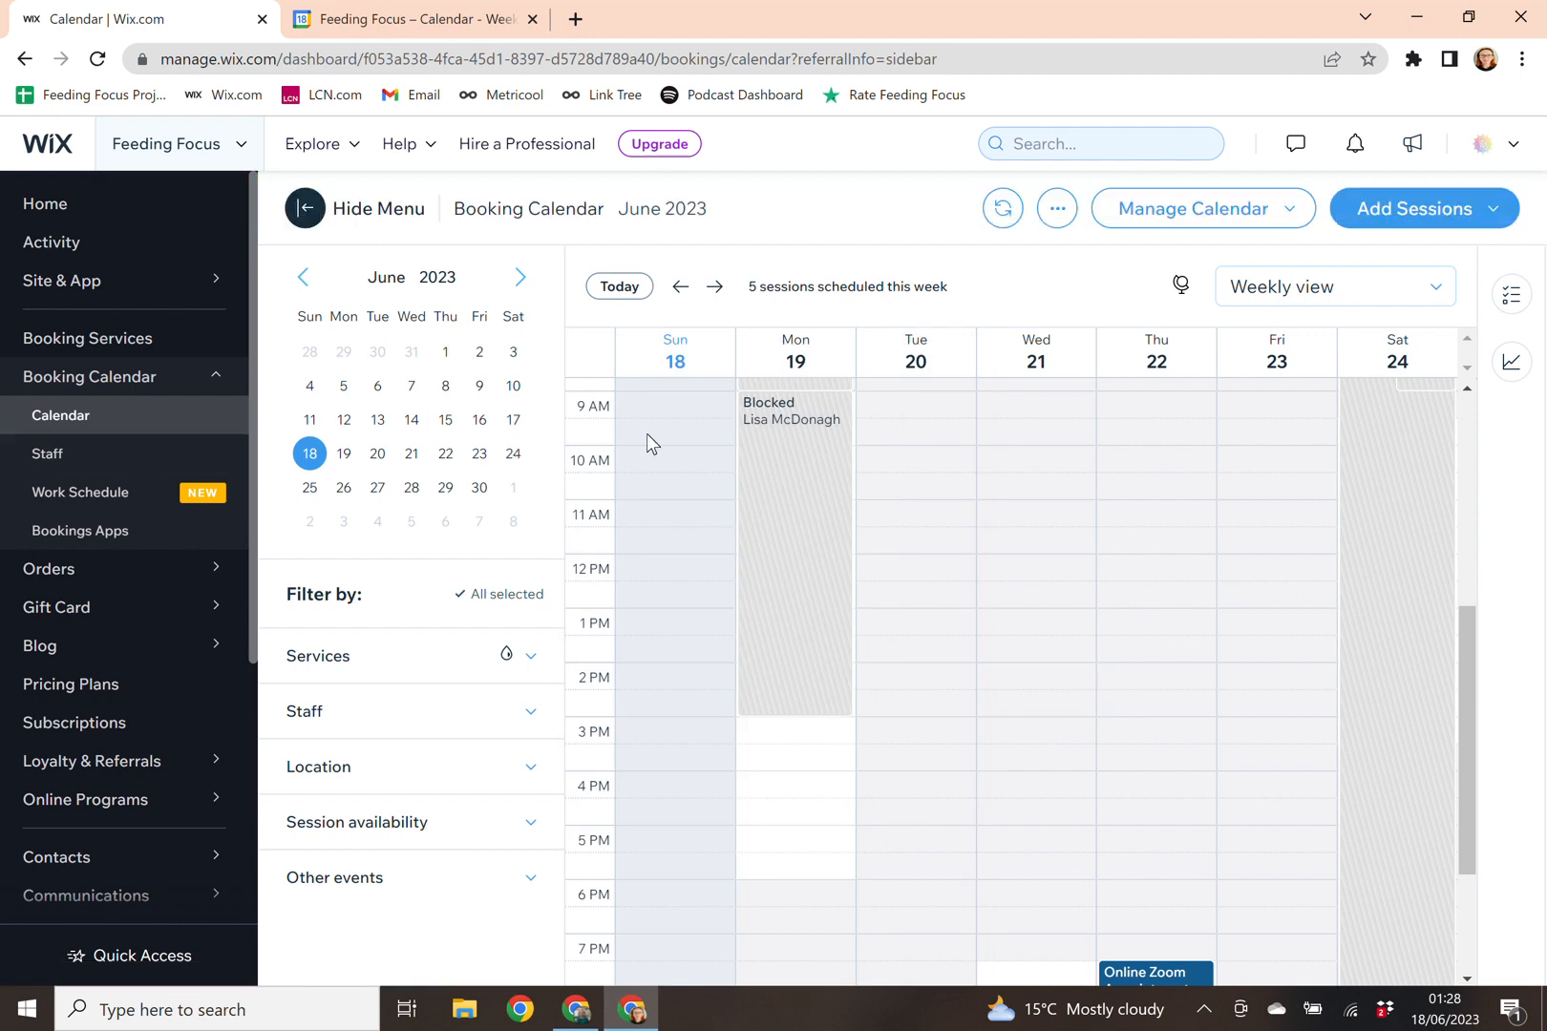
Switch to Google Calendar to check Wednesday, June 21 for the cancelled appointment, and return to the Wix booking calendar.
click(411, 18)
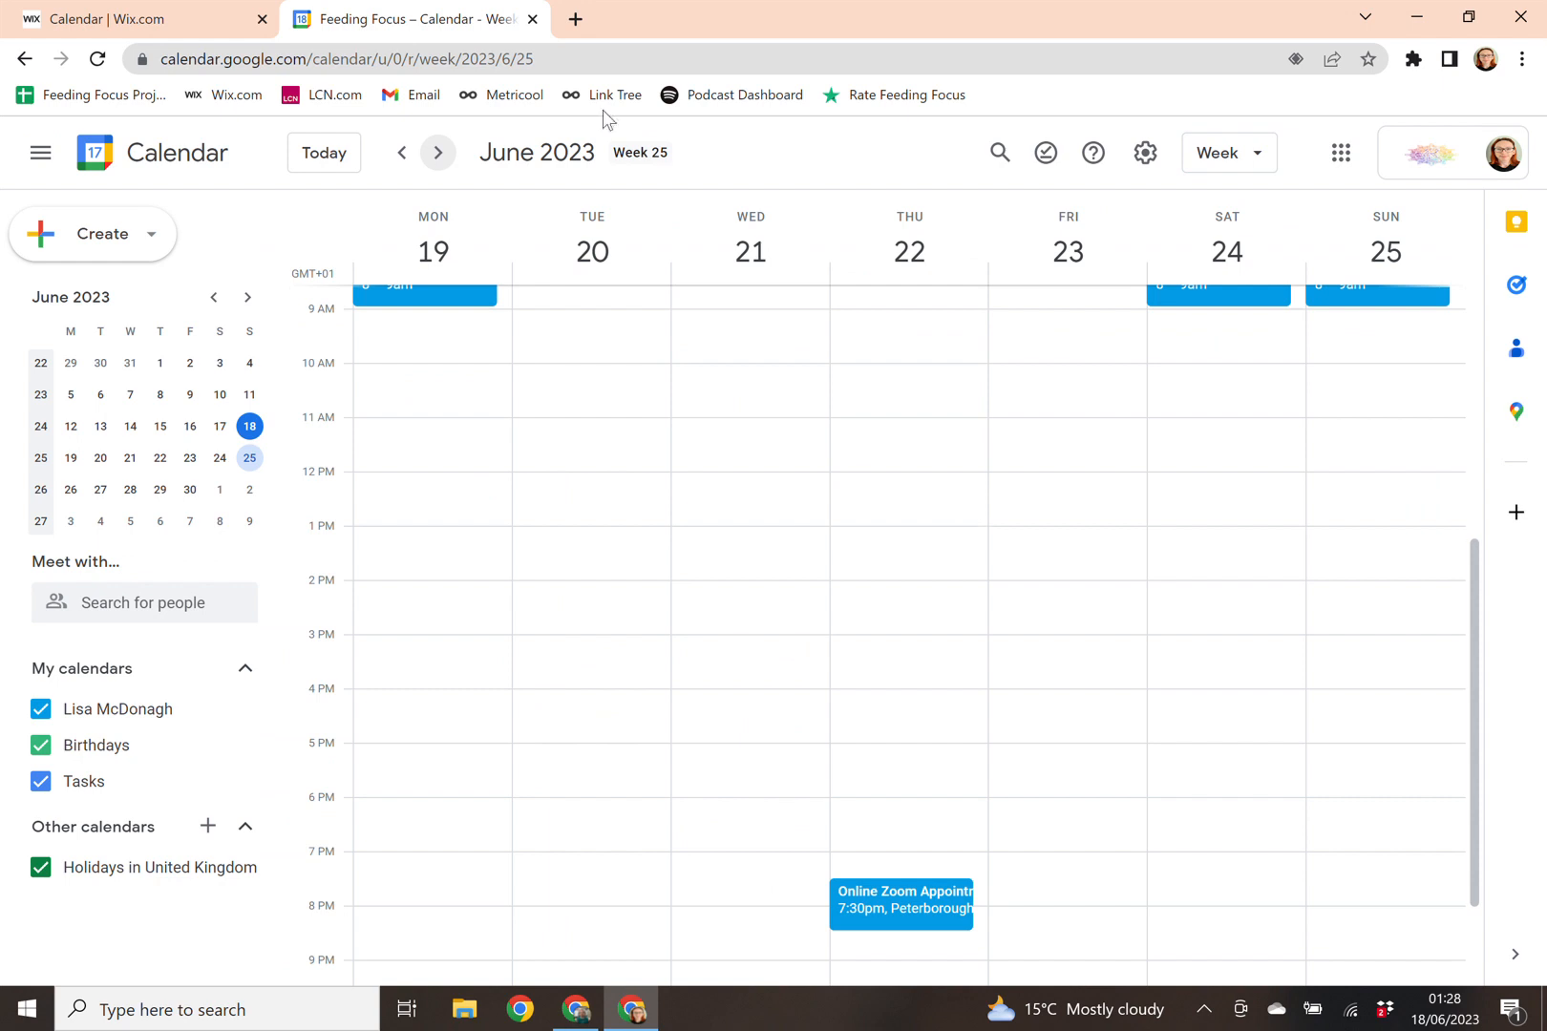
click(168, 11)
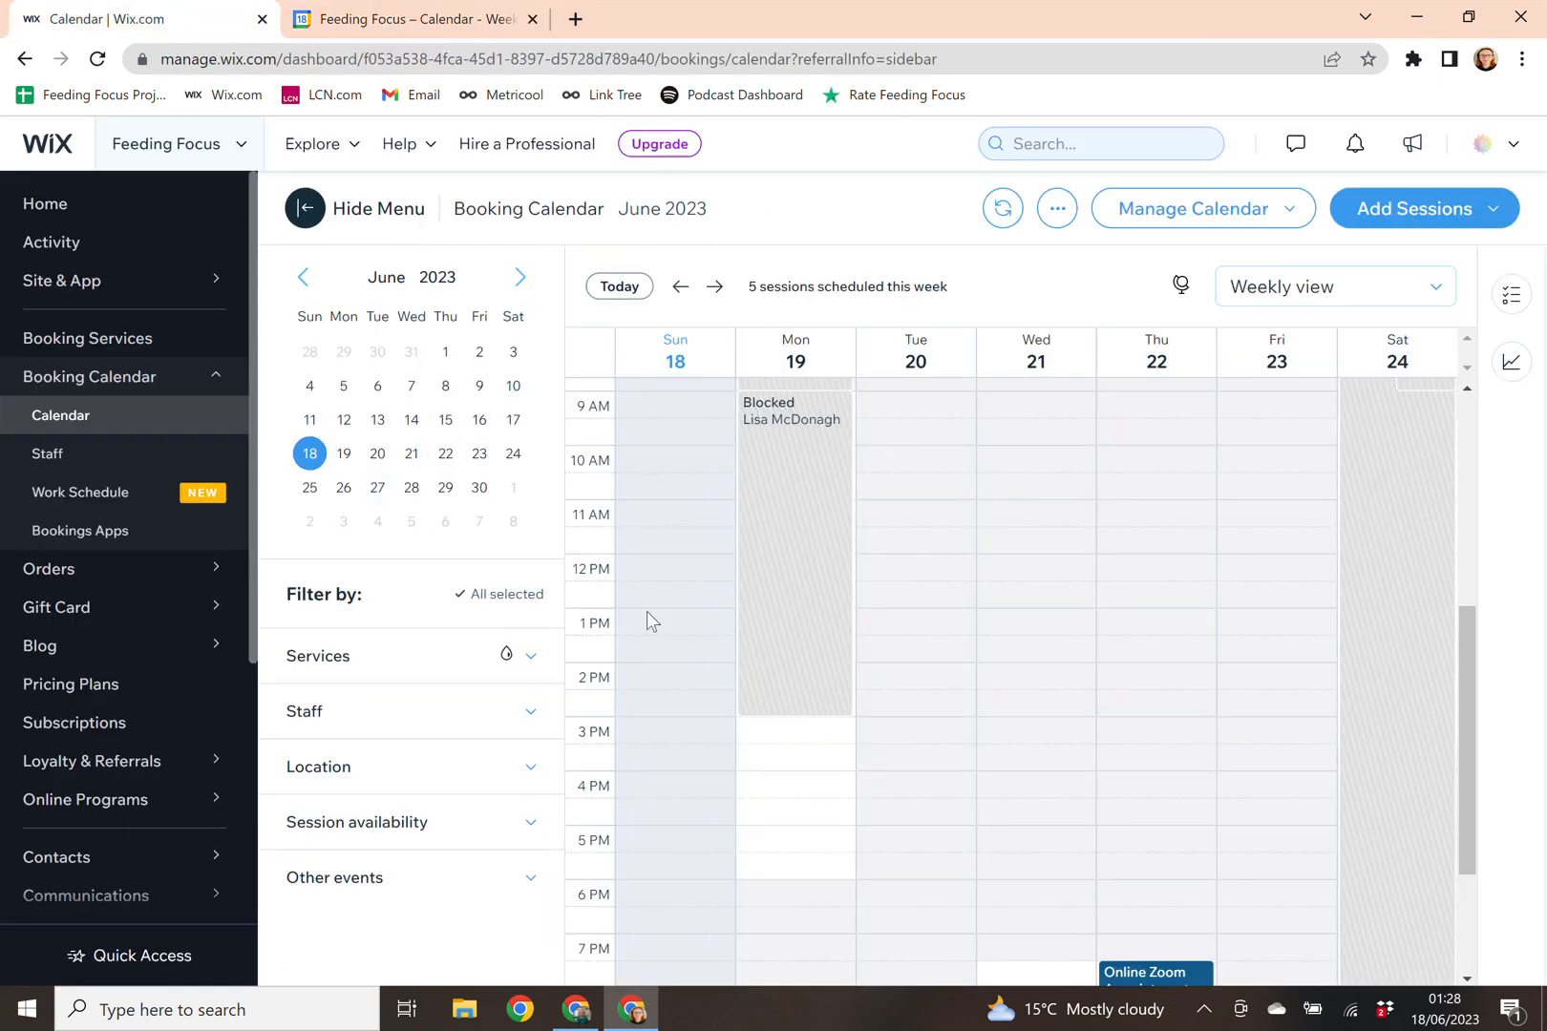